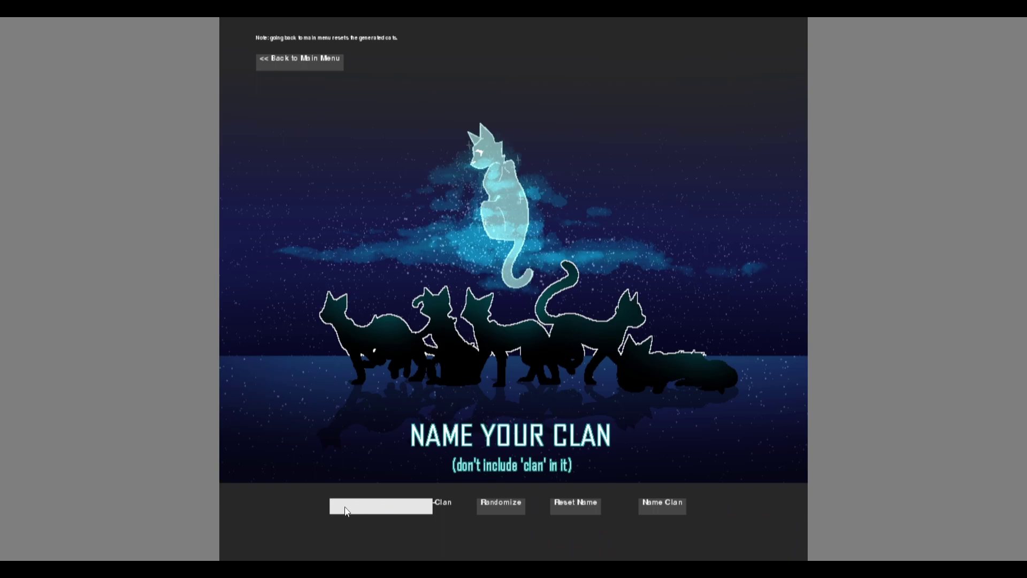
# Step: Name the new clan 'wheel' and confirm it as wheelClan
pyautogui.click(374, 512)
pyautogui.write('wheel')
pyautogui.click(670, 505)
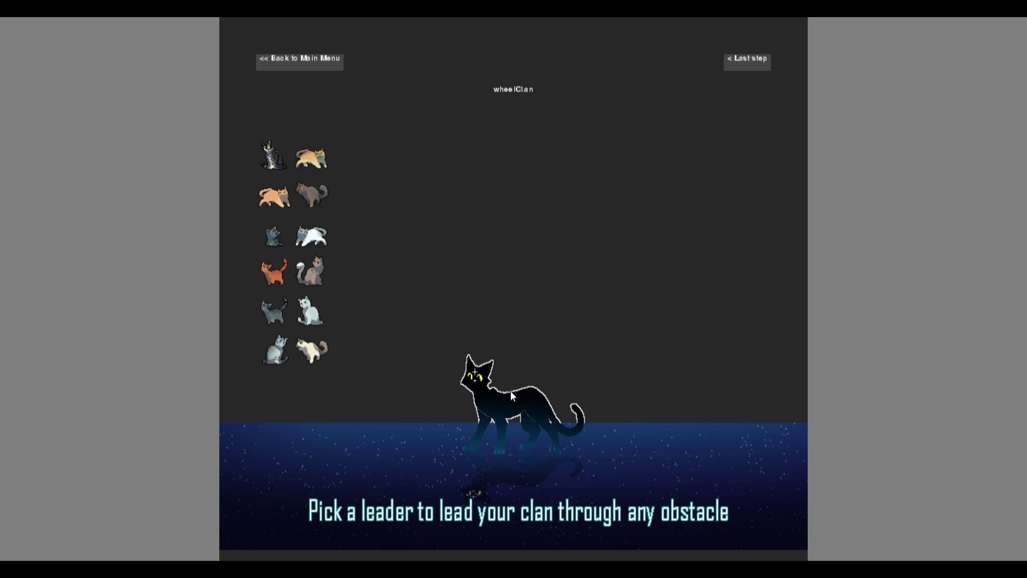
pyautogui.click(273, 156)
pyautogui.click(311, 162)
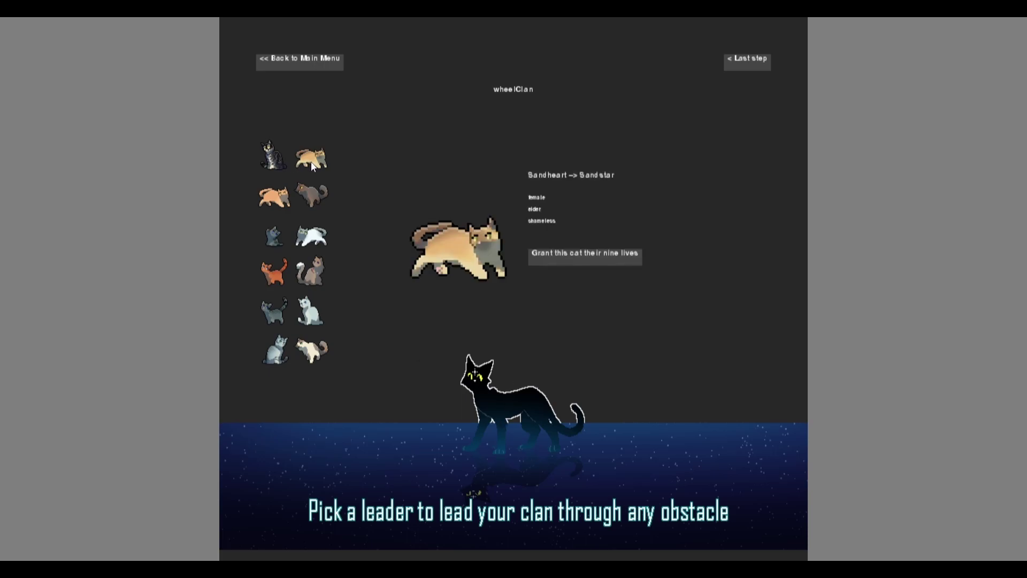
pyautogui.click(307, 194)
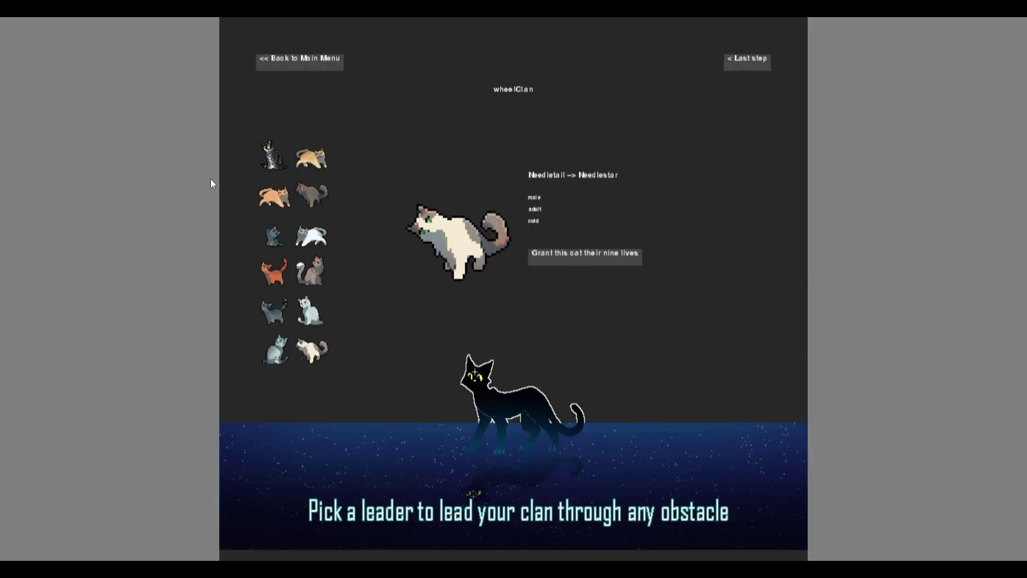
pyautogui.click(272, 164)
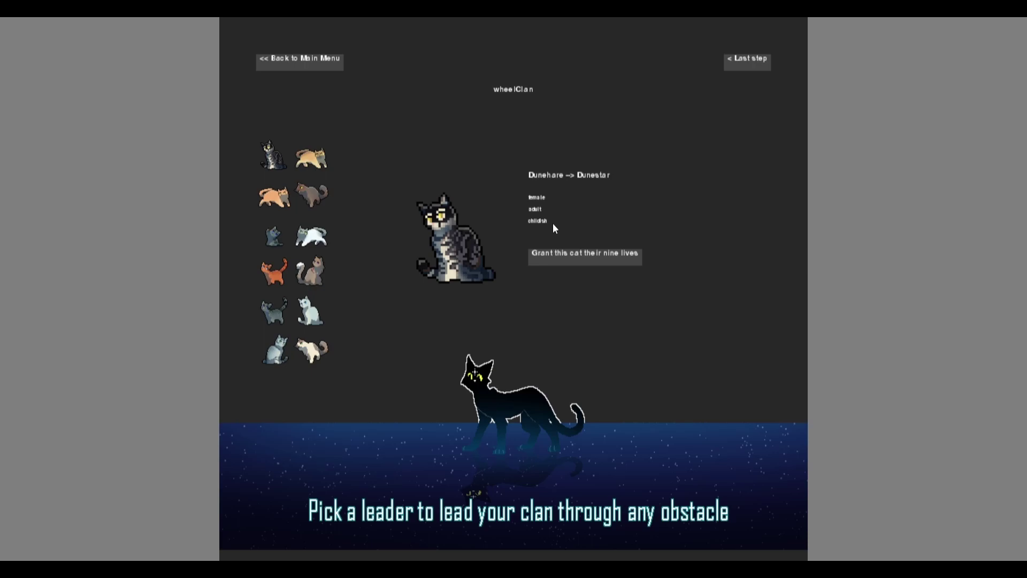
pyautogui.click(311, 163)
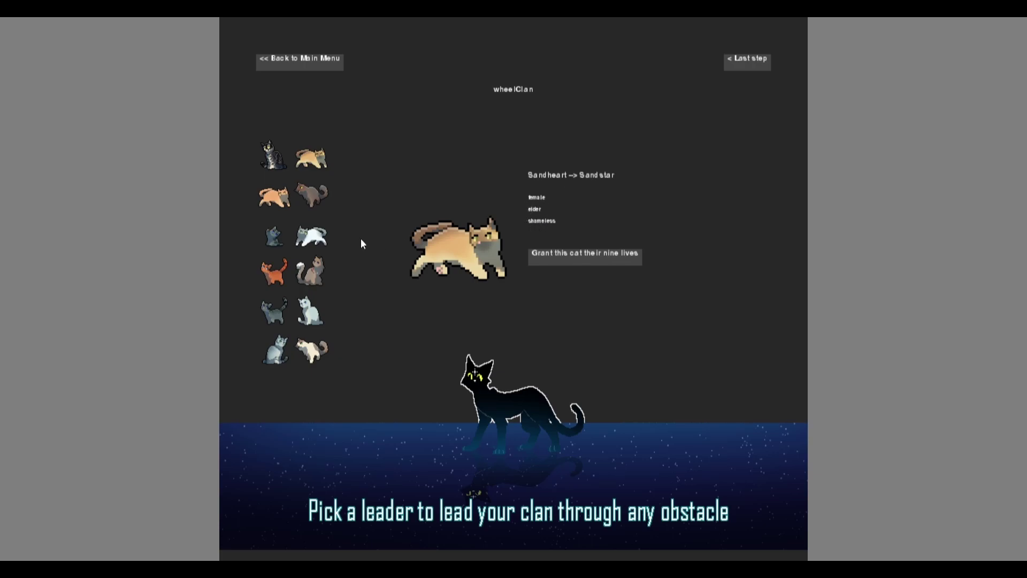
pyautogui.click(266, 194)
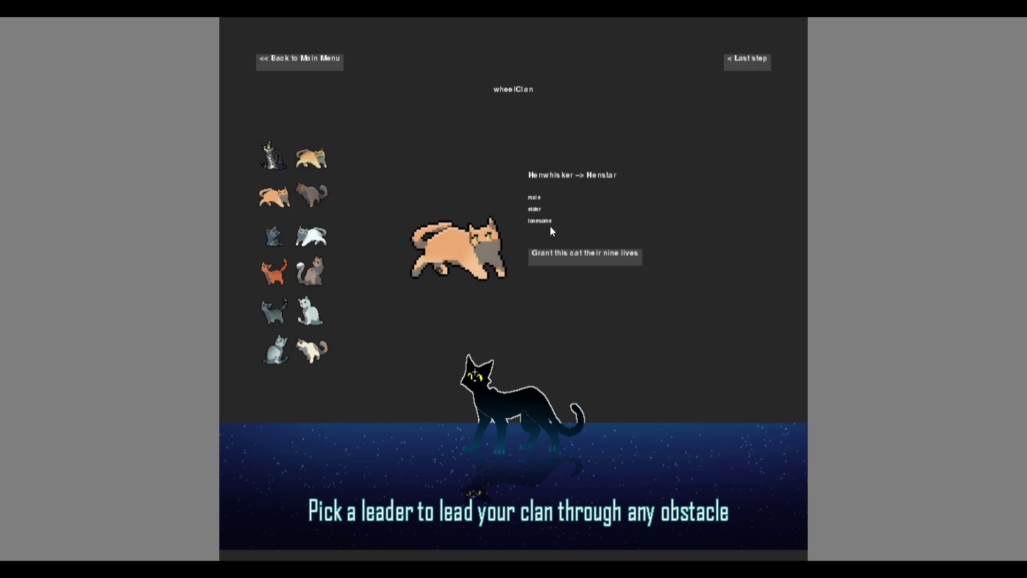
pyautogui.click(309, 200)
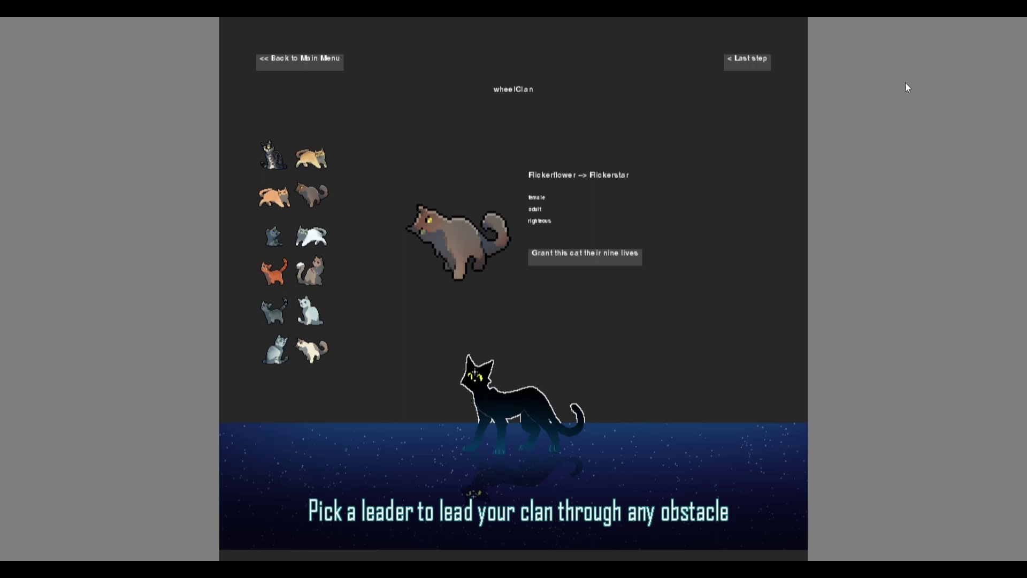
pyautogui.click(277, 242)
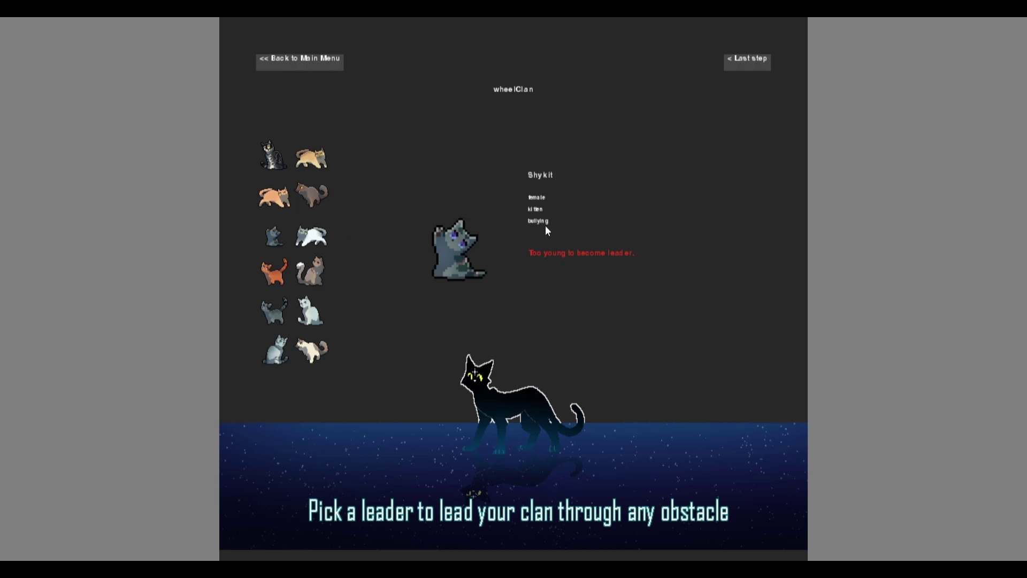
pyautogui.click(321, 239)
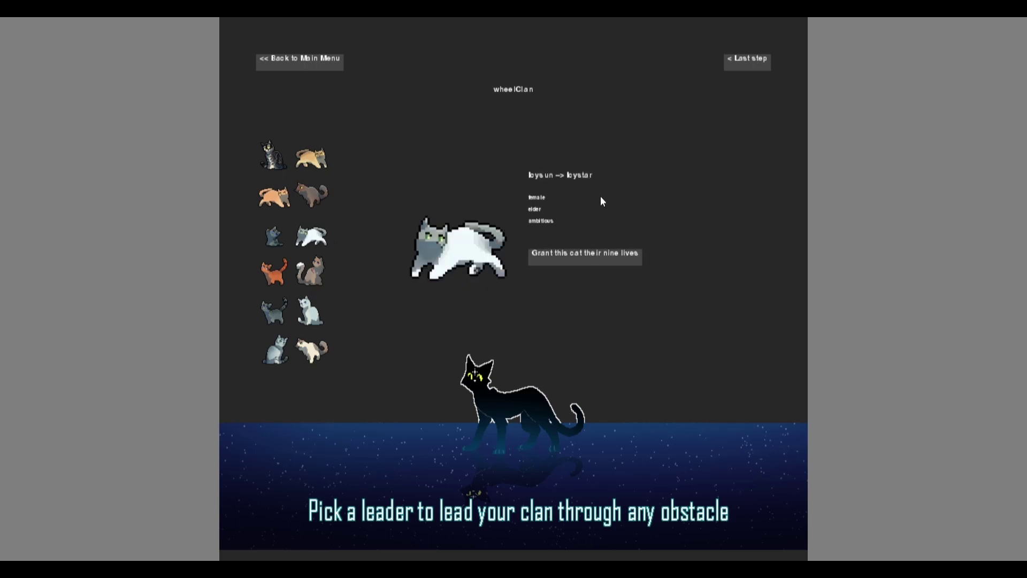
# Step: Review leader candidates Russetpaw, Quiettail, Creekpaw, Shykit, Autumnfang and Pebblelily
pyautogui.click(268, 278)
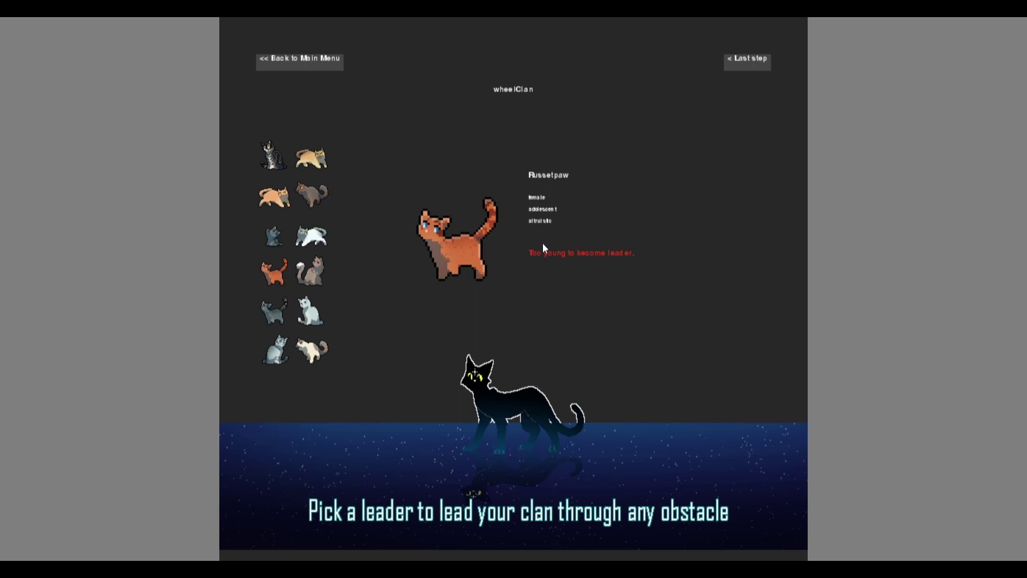
pyautogui.click(316, 274)
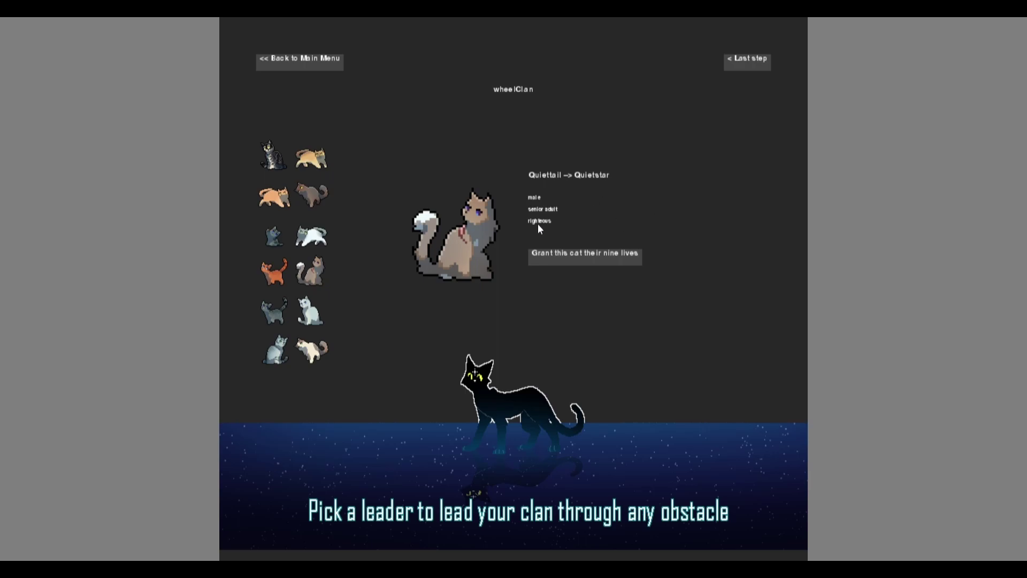
pyautogui.click(274, 314)
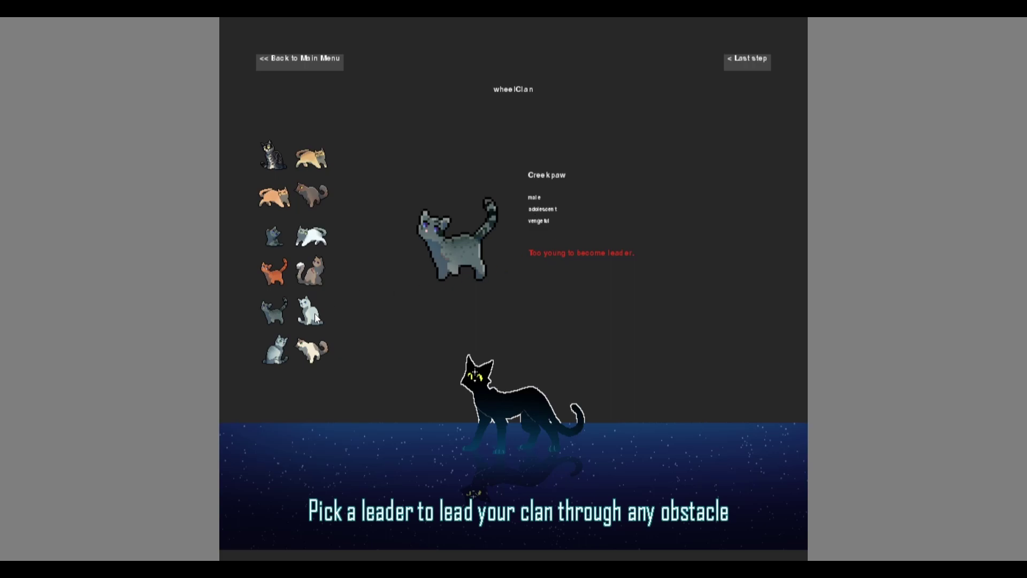
pyautogui.click(275, 272)
pyautogui.click(270, 238)
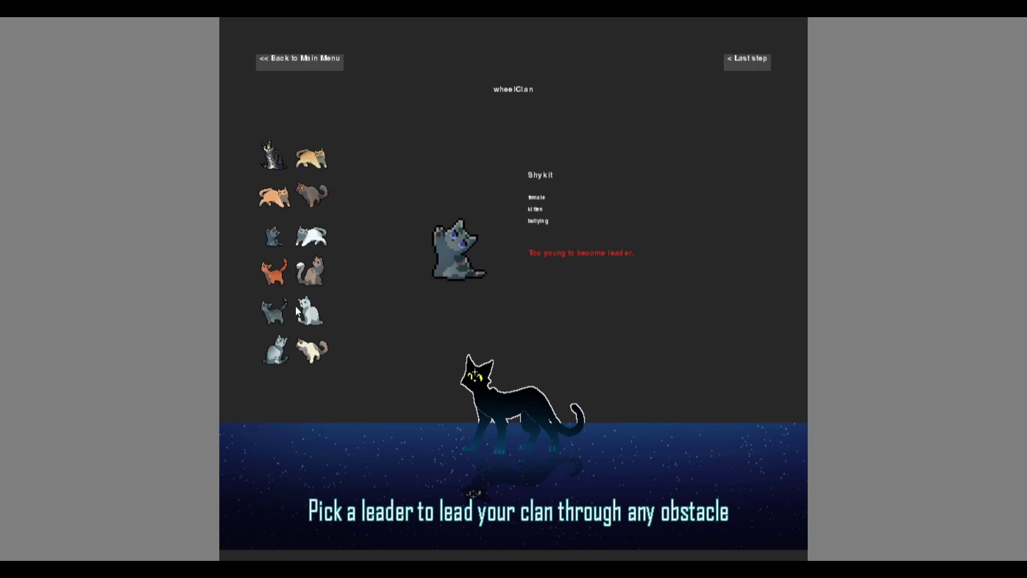
pyautogui.click(274, 311)
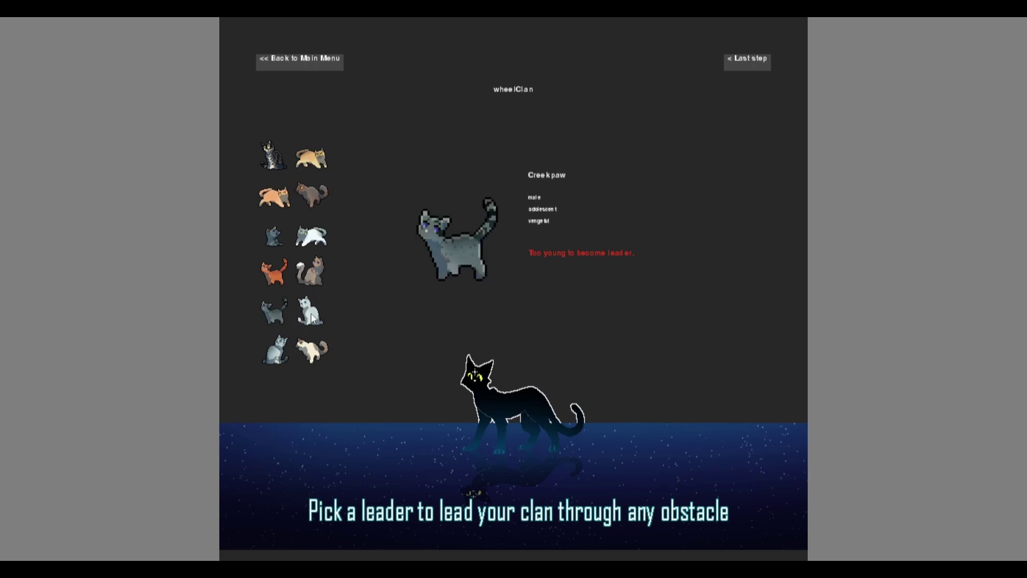
pyautogui.click(312, 319)
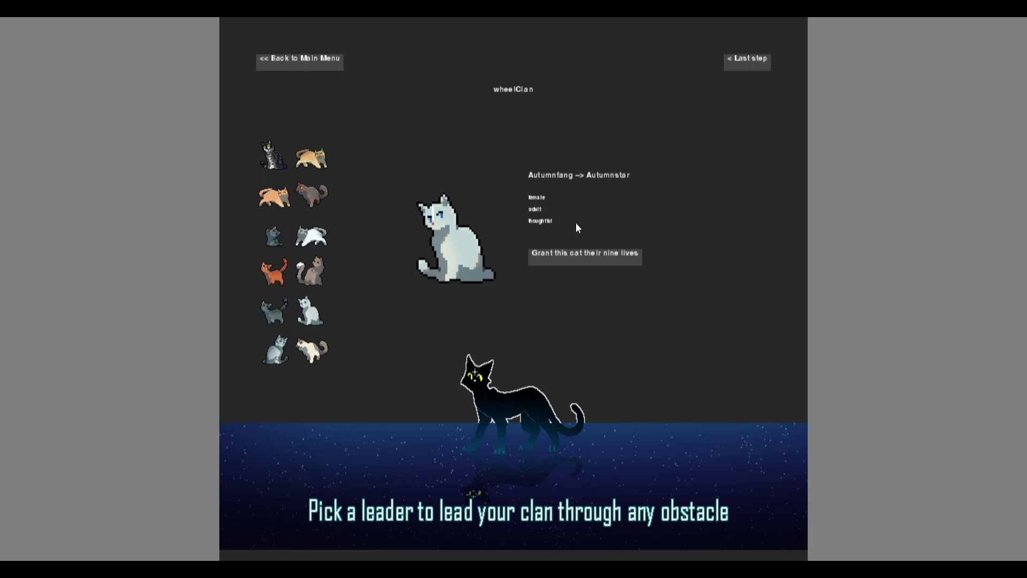
pyautogui.click(278, 356)
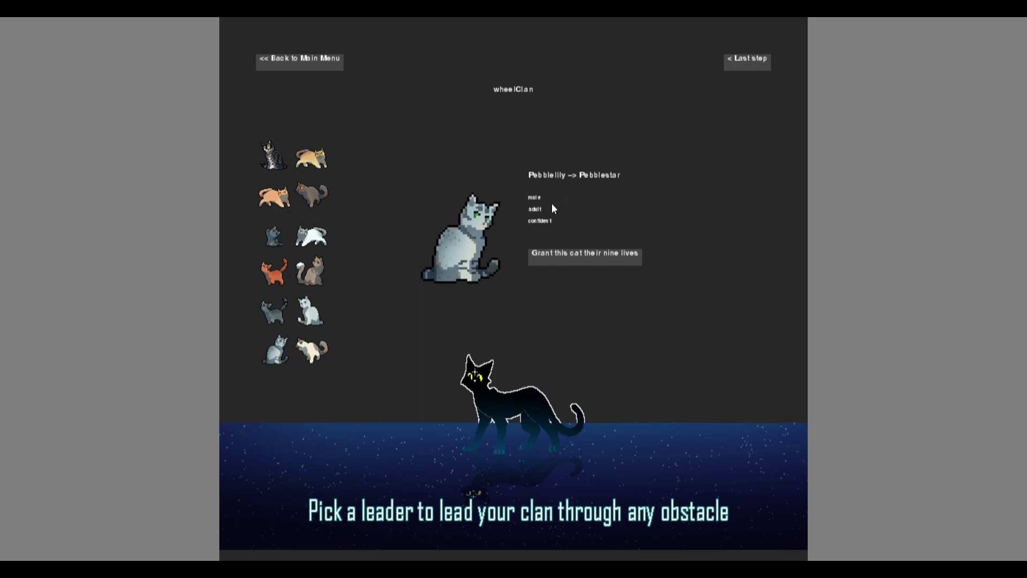
# Step: Compare Needletail with Pebblelily and grant Needletail nine lives as clan leader
pyautogui.click(312, 350)
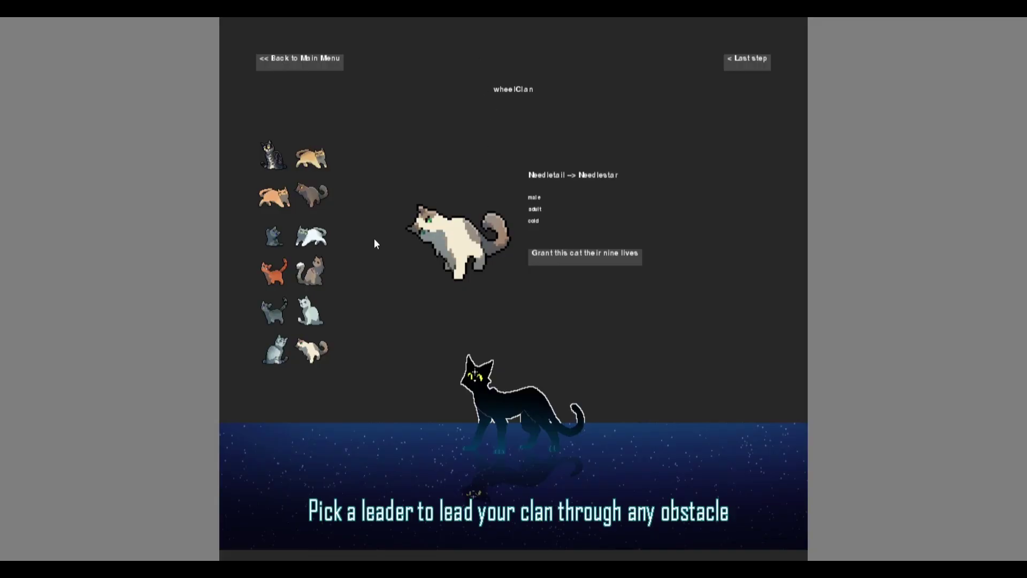
pyautogui.click(269, 349)
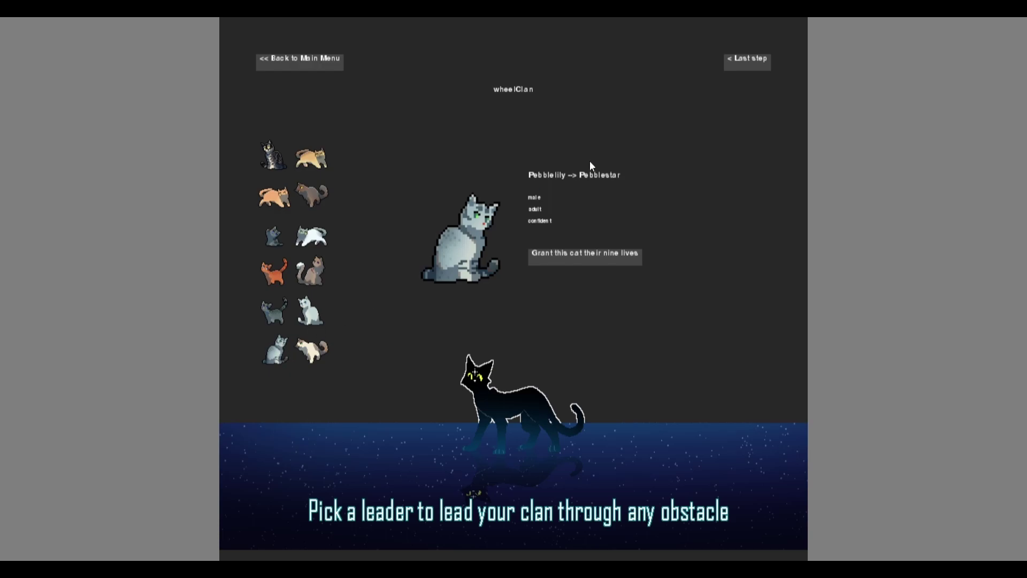
pyautogui.click(324, 356)
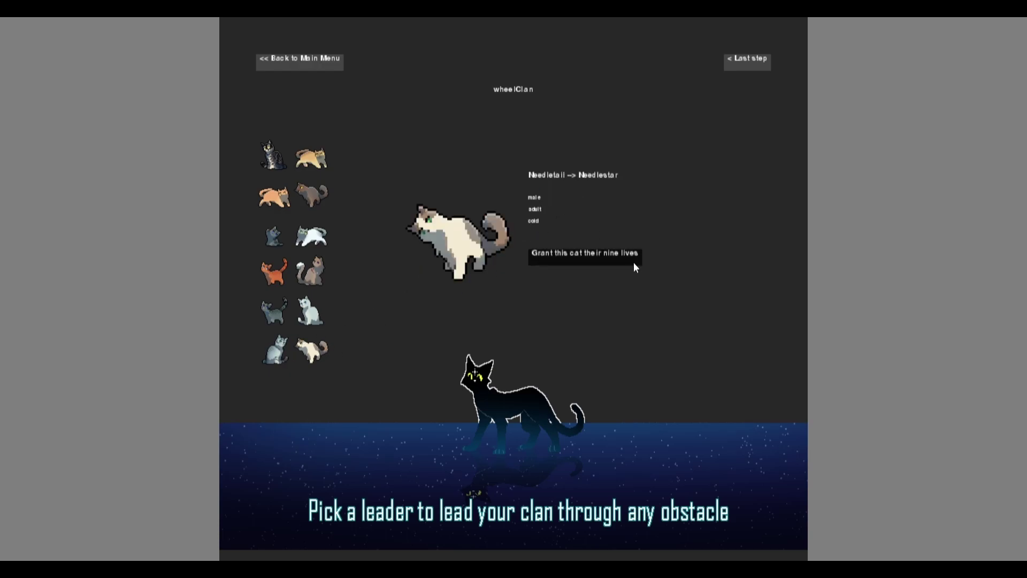
pyautogui.click(617, 257)
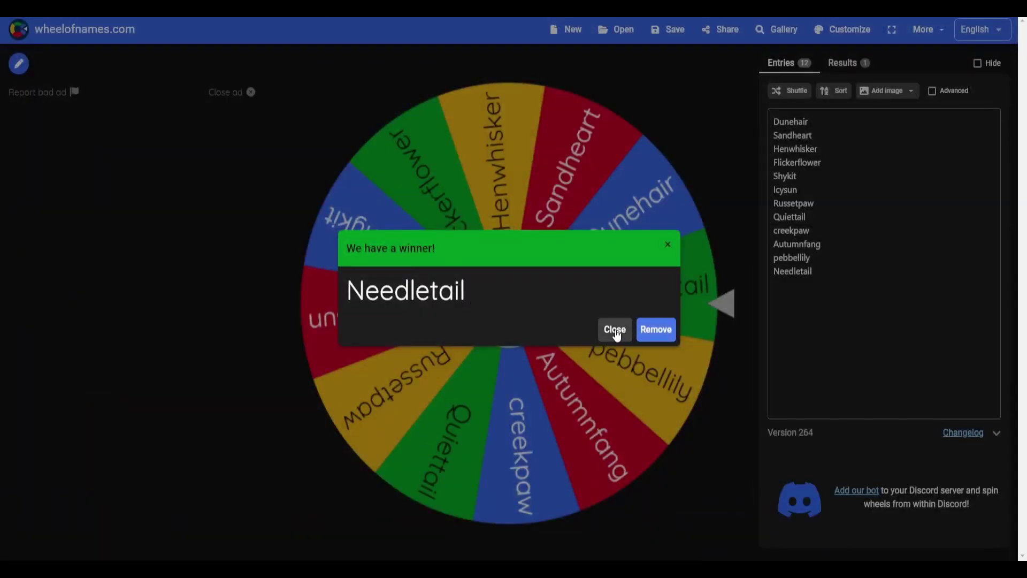
# Step: Spin the wheel for deputy, make Pebblelily deputy, then spin again for the medicine cat
pyautogui.click(615, 329)
pyautogui.click(534, 302)
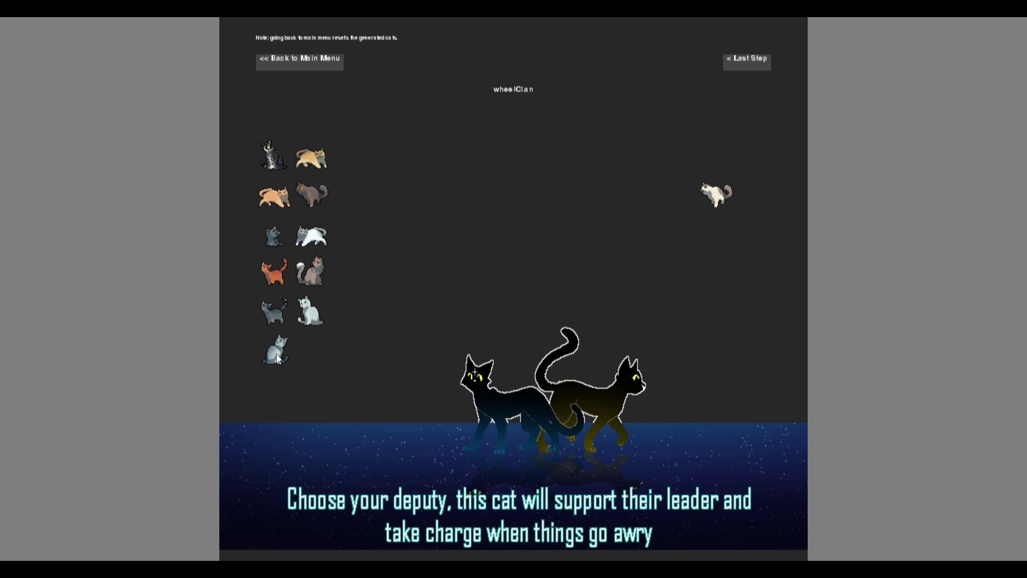
pyautogui.click(276, 354)
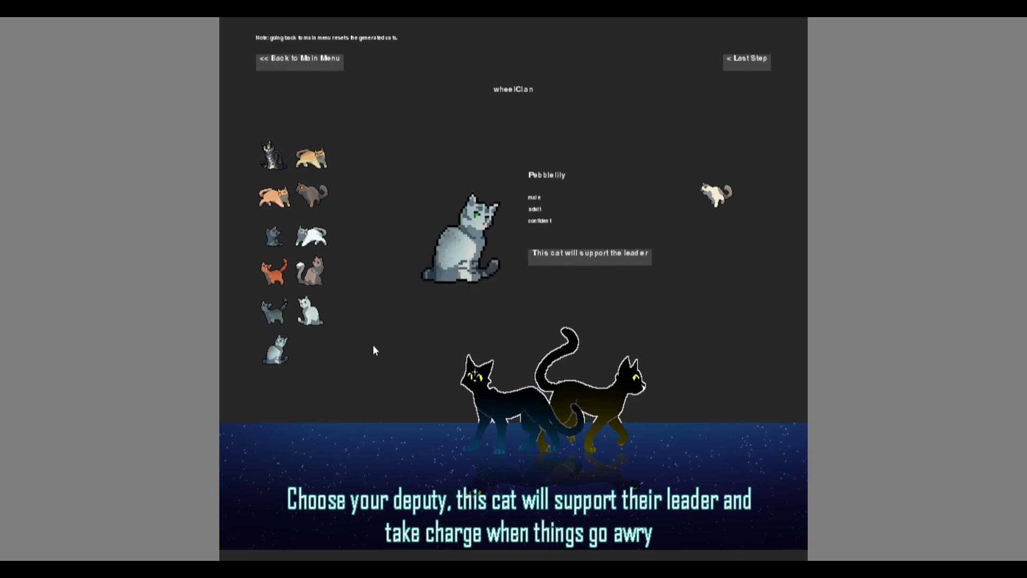
pyautogui.click(564, 257)
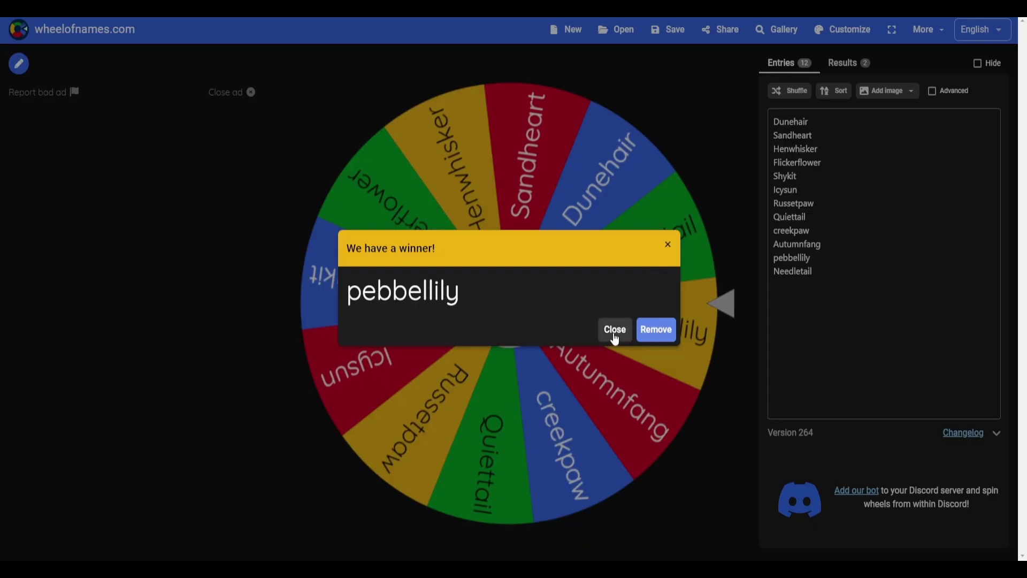
pyautogui.click(615, 338)
pyautogui.click(535, 314)
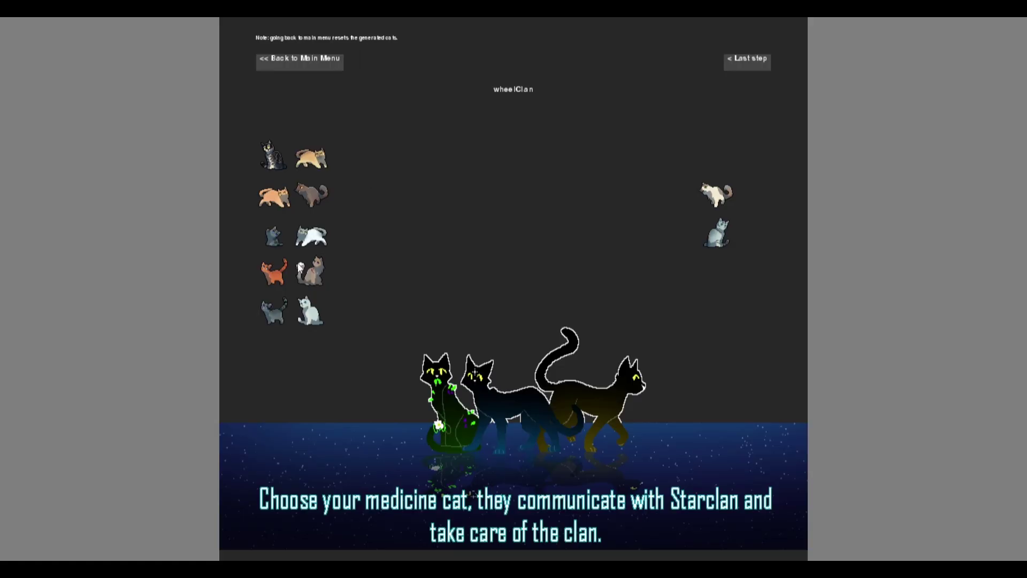
# Step: Browse medicine cat candidates including Autumnfang and Icysun
pyautogui.click(273, 318)
pyautogui.click(303, 316)
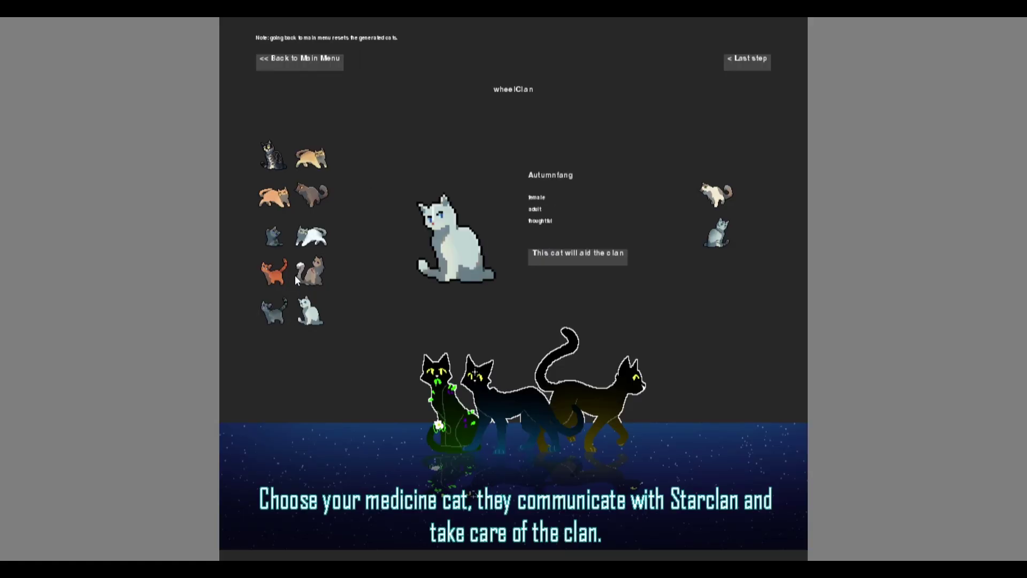
pyautogui.click(299, 277)
pyautogui.click(273, 237)
pyautogui.click(313, 232)
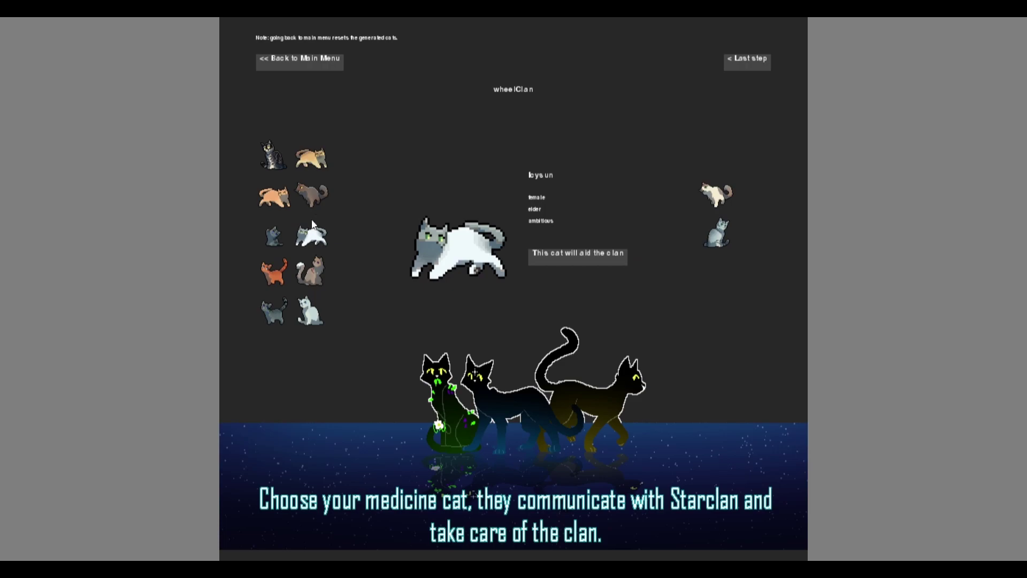
pyautogui.click(315, 196)
pyautogui.click(277, 201)
# Step: Make Flickerflower the medicine cat and dismiss the wheel's winner popup
pyautogui.click(321, 198)
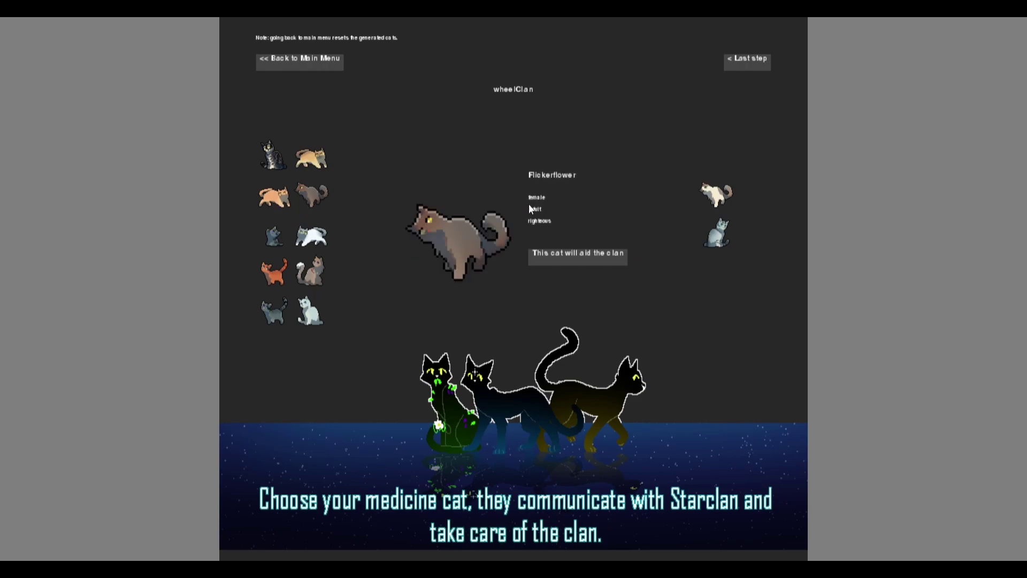
pyautogui.click(536, 259)
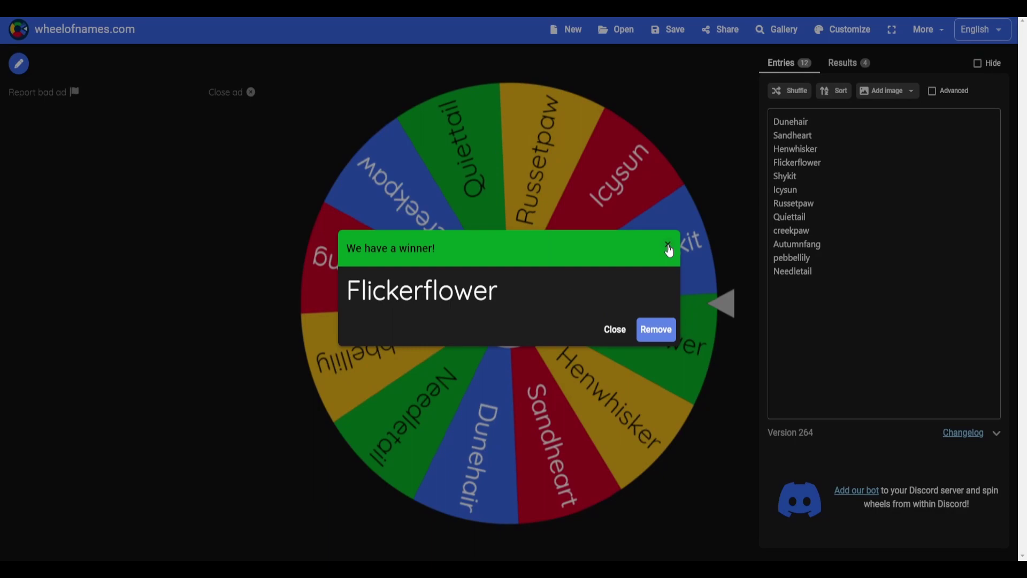
pyautogui.click(668, 245)
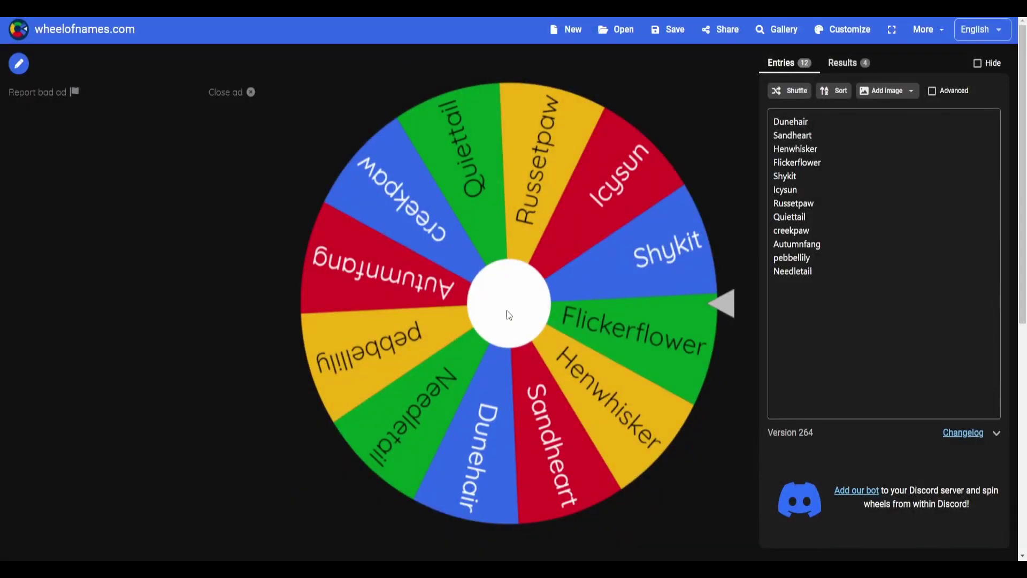
# Step: Spin the wheel and recruit its pick Russetpaw into the clan
pyautogui.click(506, 312)
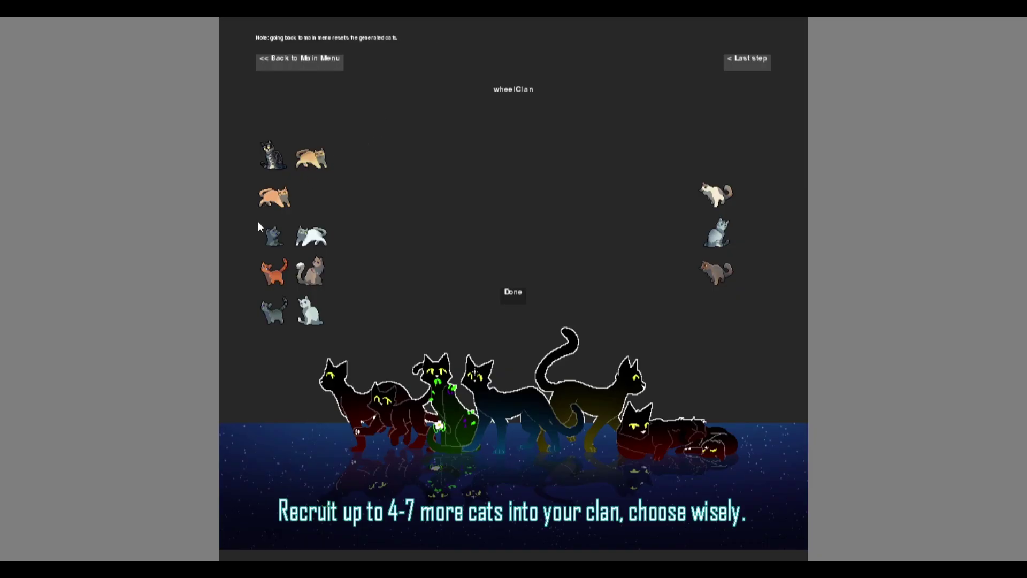
pyautogui.click(272, 274)
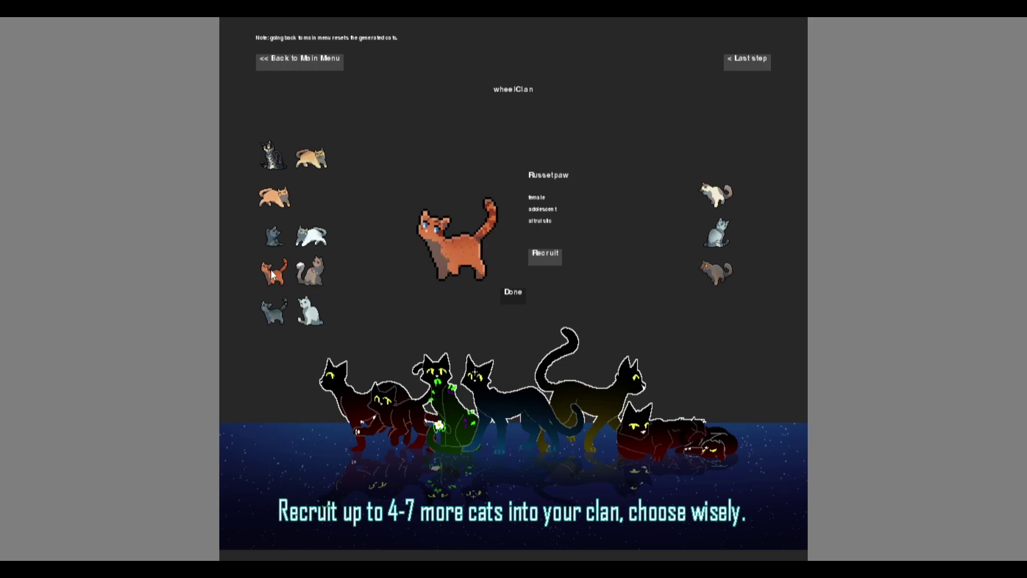
pyautogui.click(546, 253)
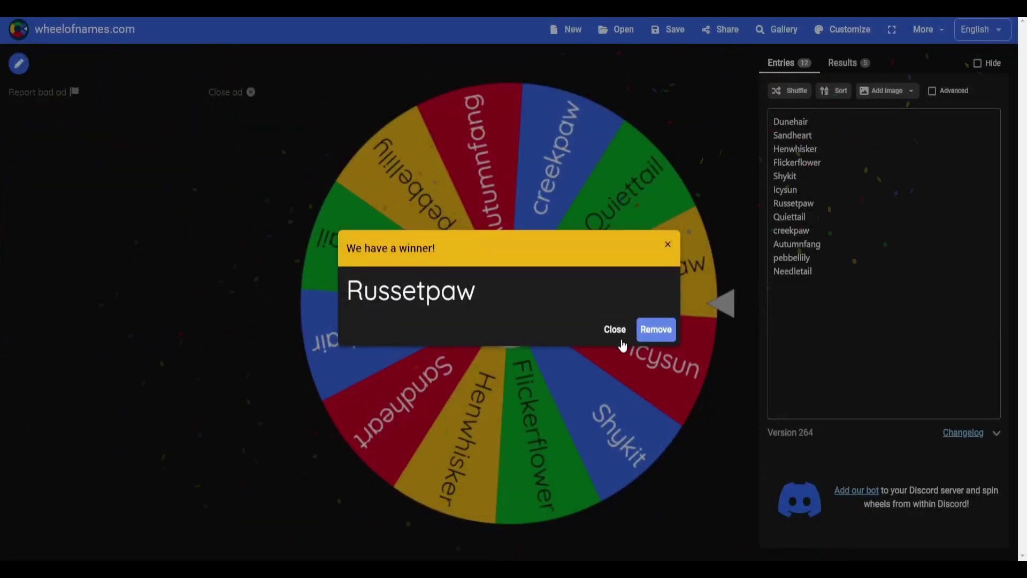
pyautogui.click(617, 331)
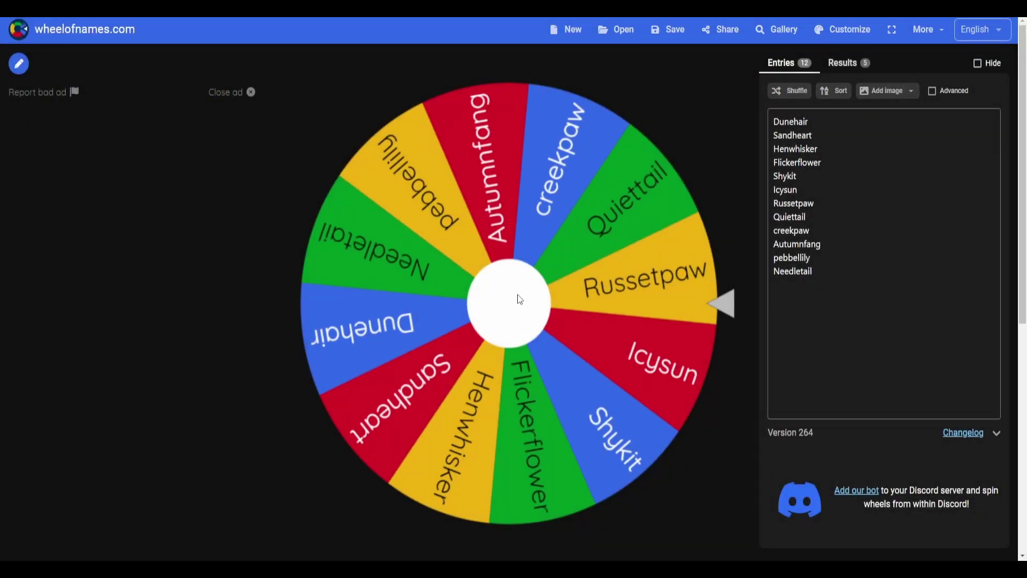
# Step: Spin the wheel again and recruit its pick Autumnfang into the clan
pyautogui.click(518, 295)
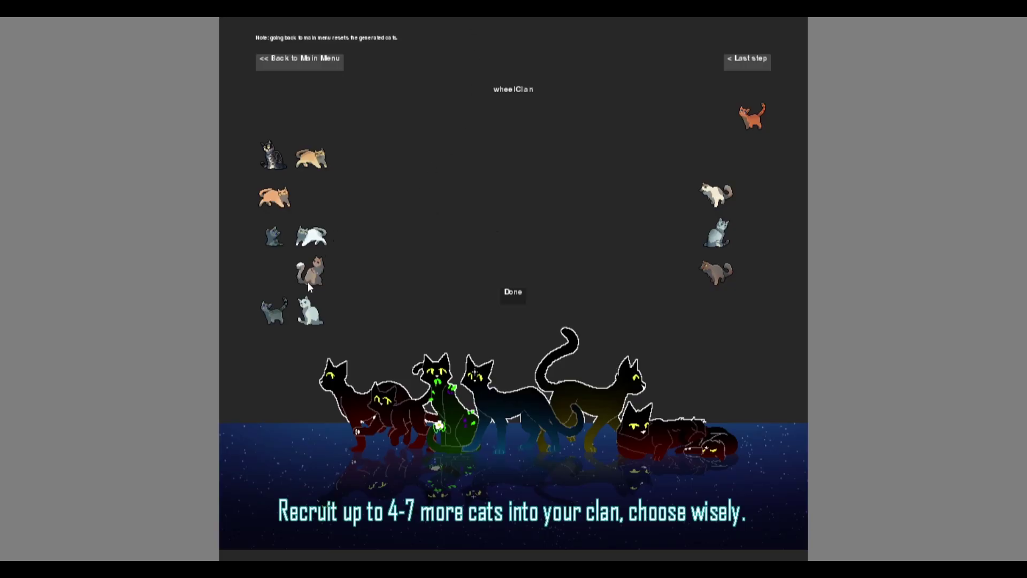
pyautogui.click(310, 274)
pyautogui.click(290, 311)
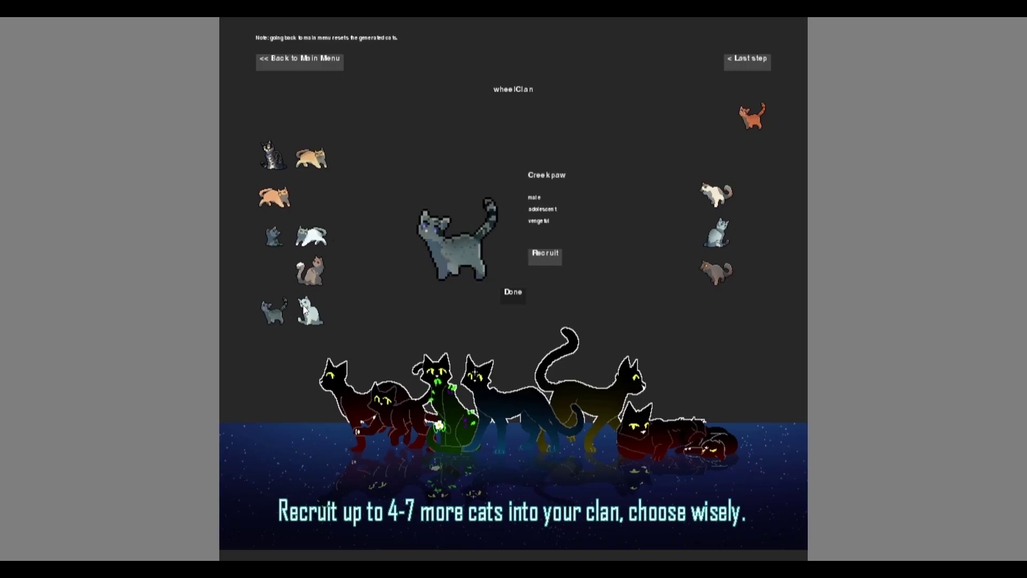
pyautogui.click(542, 265)
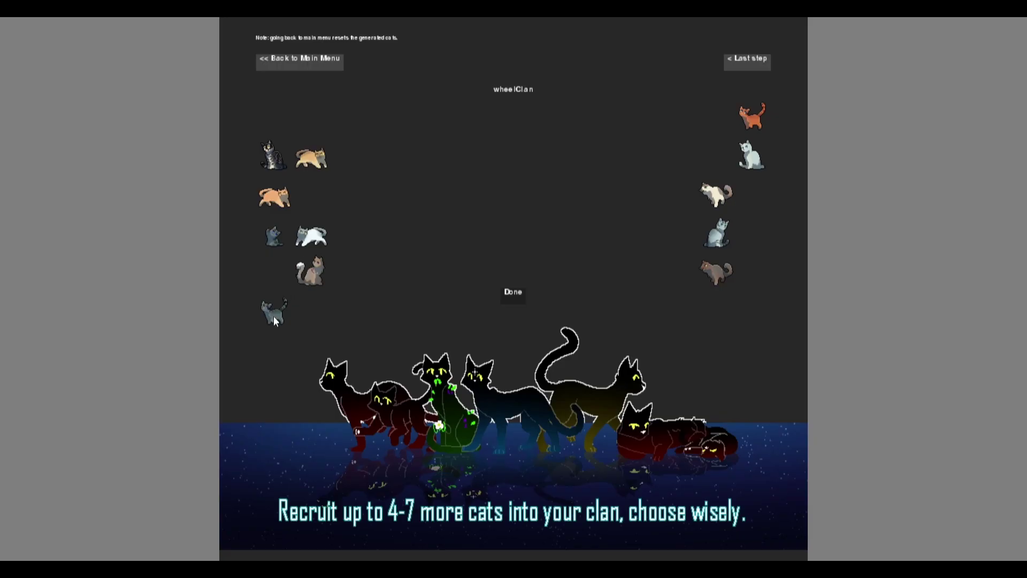
# Step: Recruit Quiettail into the clan and spin the wheel for the next recruit
pyautogui.click(274, 313)
pyautogui.click(309, 274)
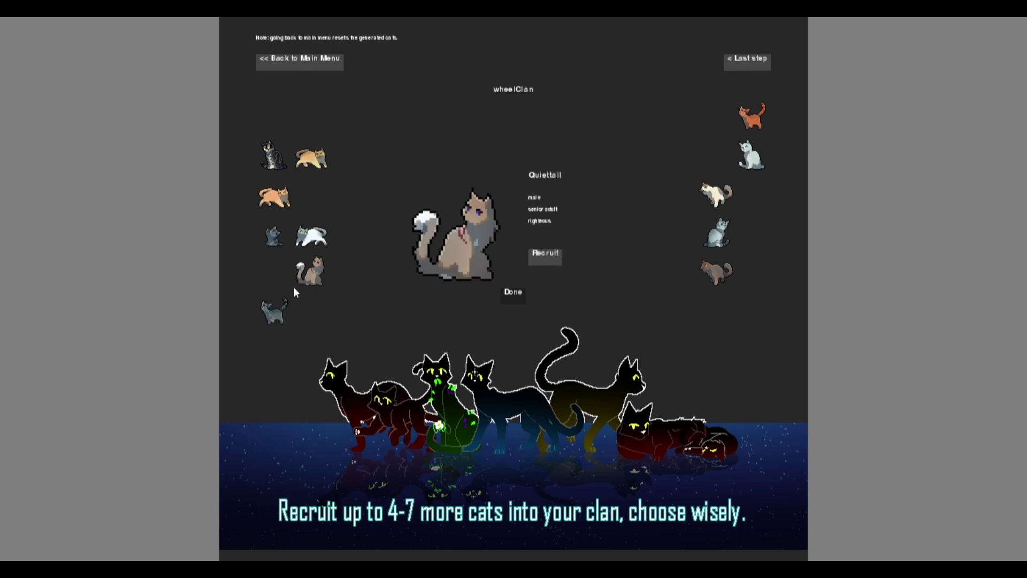
pyautogui.click(549, 255)
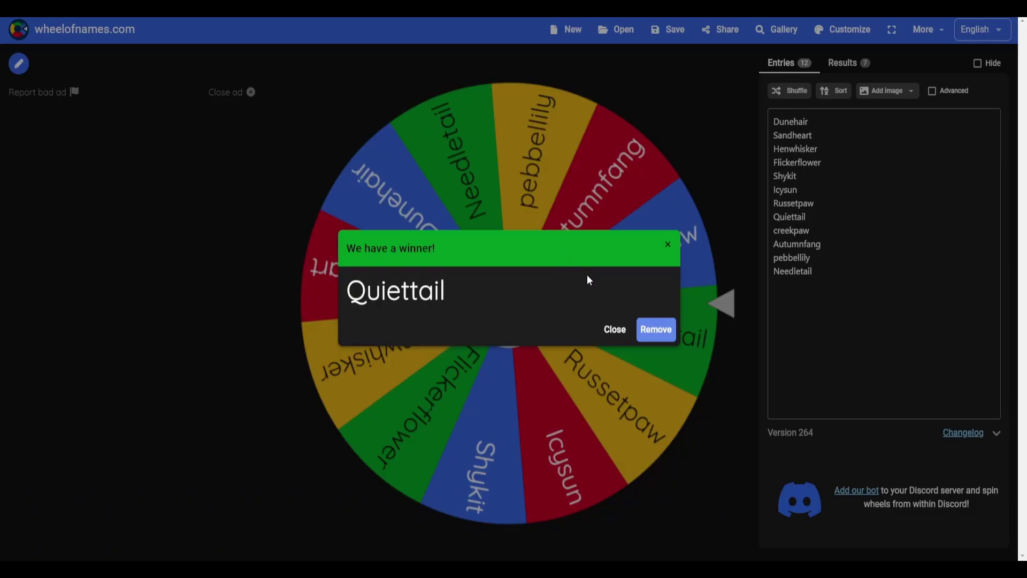
pyautogui.click(607, 329)
pyautogui.click(472, 300)
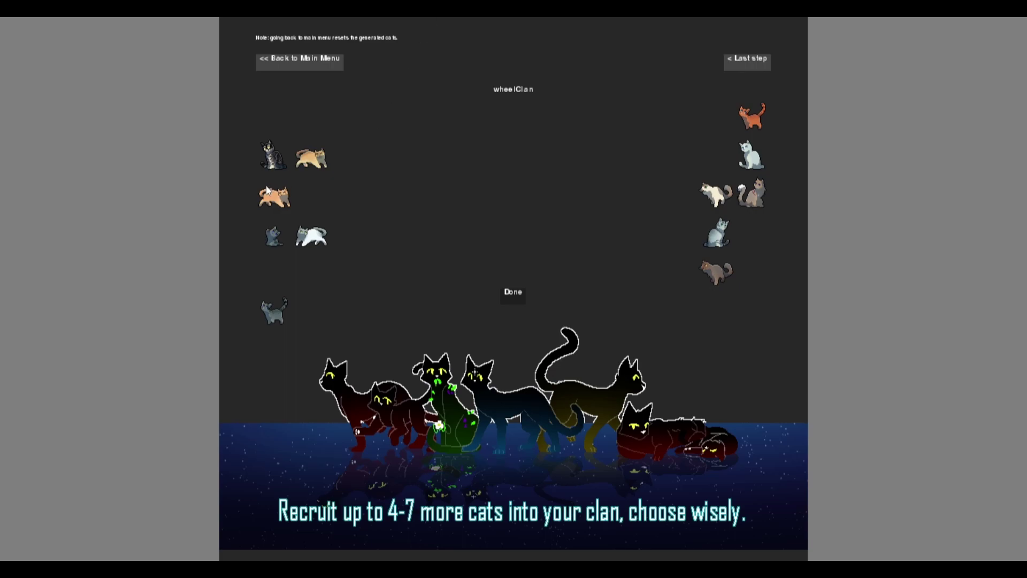
# Step: Recruit Sandheart into wheelClan
pyautogui.click(271, 196)
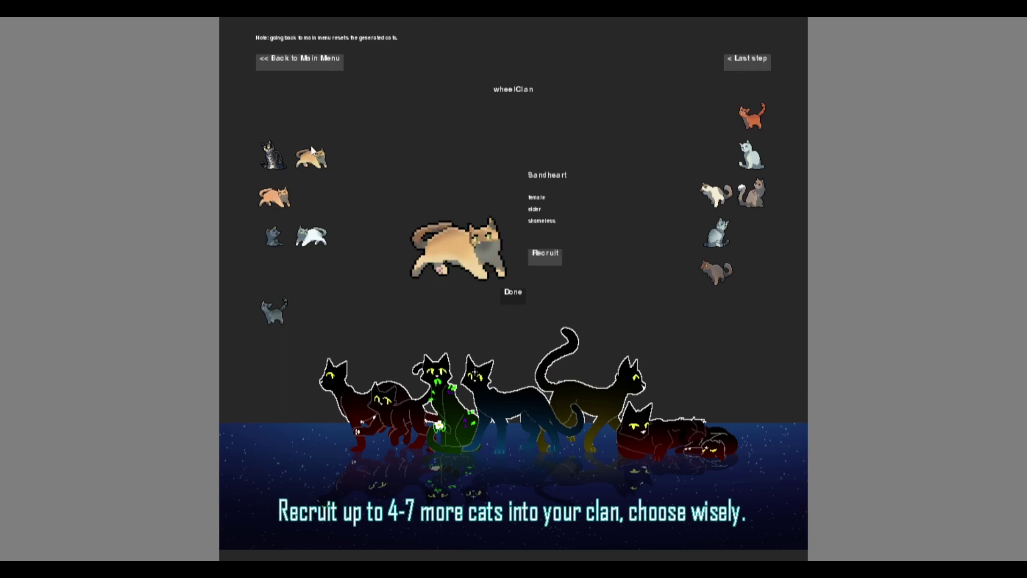
pyautogui.click(546, 258)
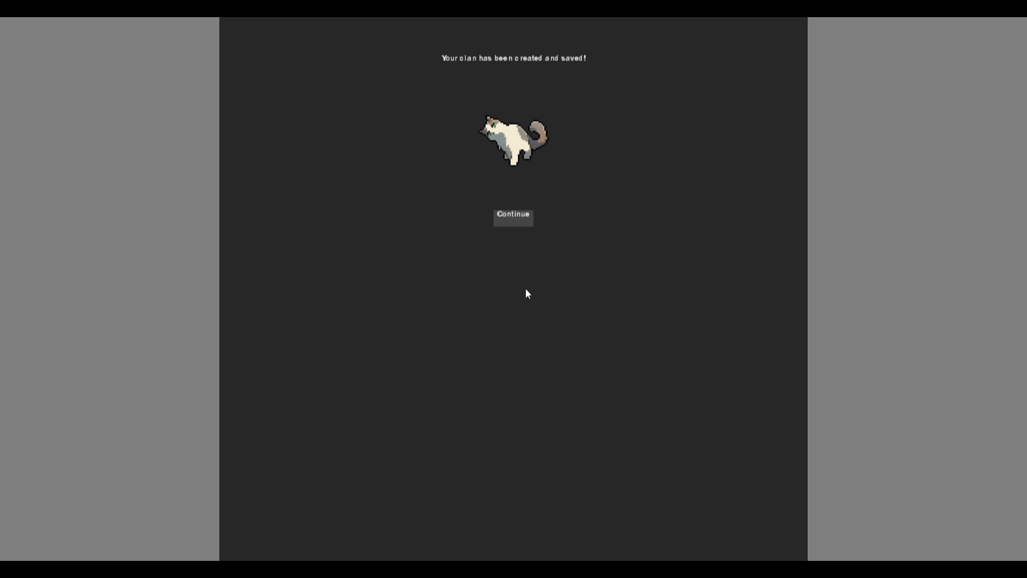
# Step: Enter the camp, review clan and relationship events at 0 moons, then go to Patrol
pyautogui.click(511, 221)
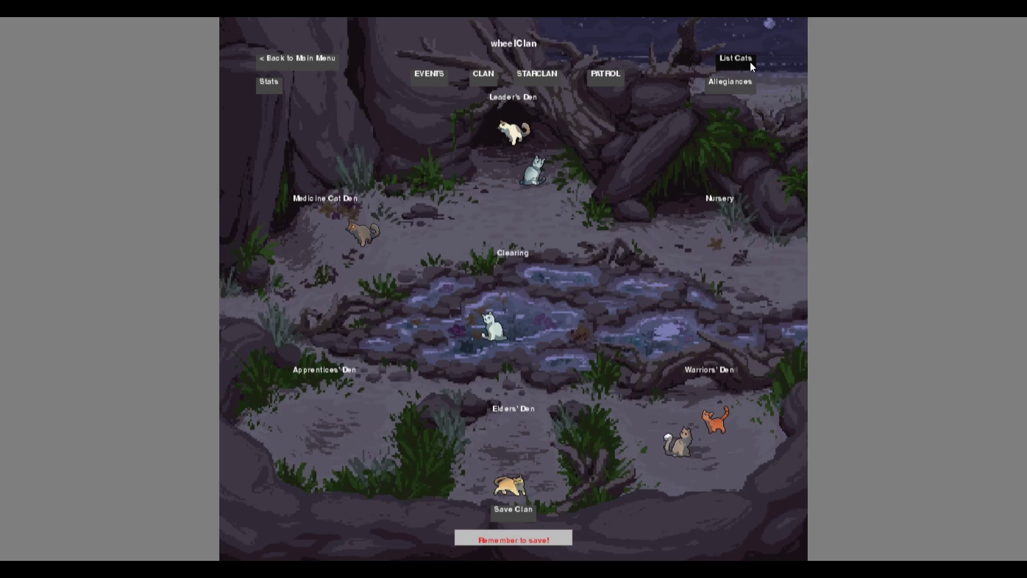
pyautogui.click(437, 79)
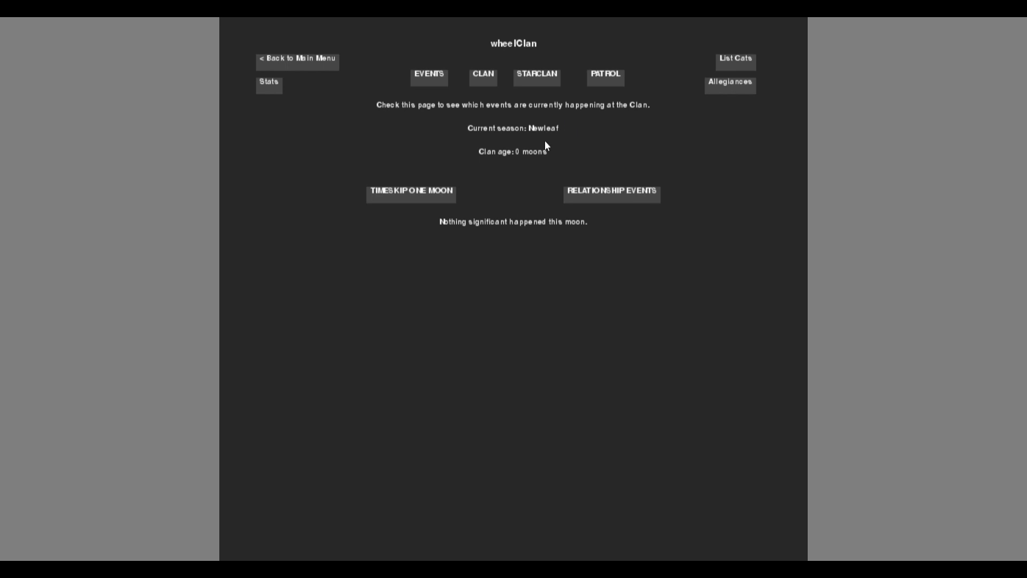
pyautogui.click(607, 196)
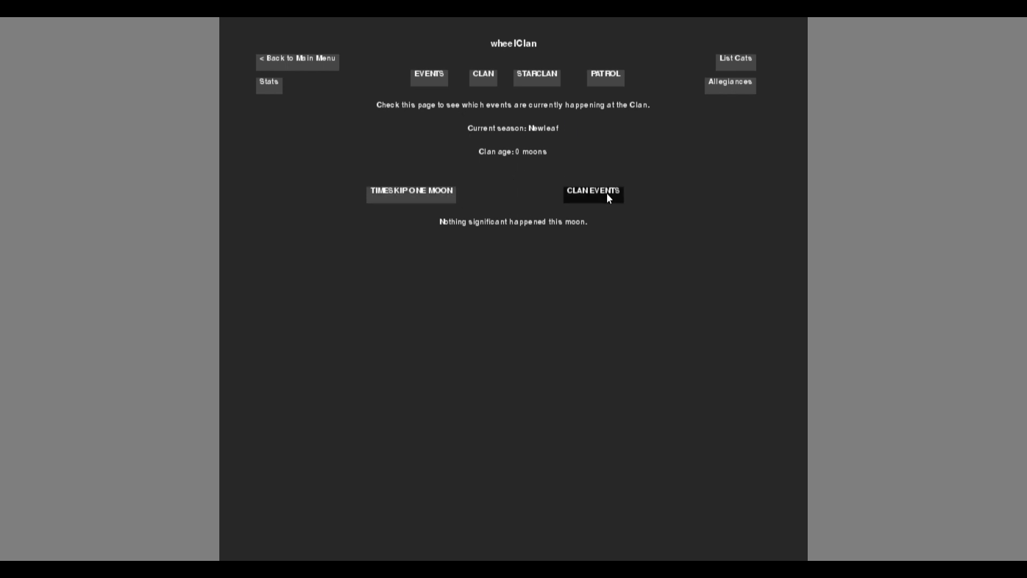
pyautogui.click(606, 195)
pyautogui.click(607, 194)
pyautogui.click(607, 194)
pyautogui.click(477, 75)
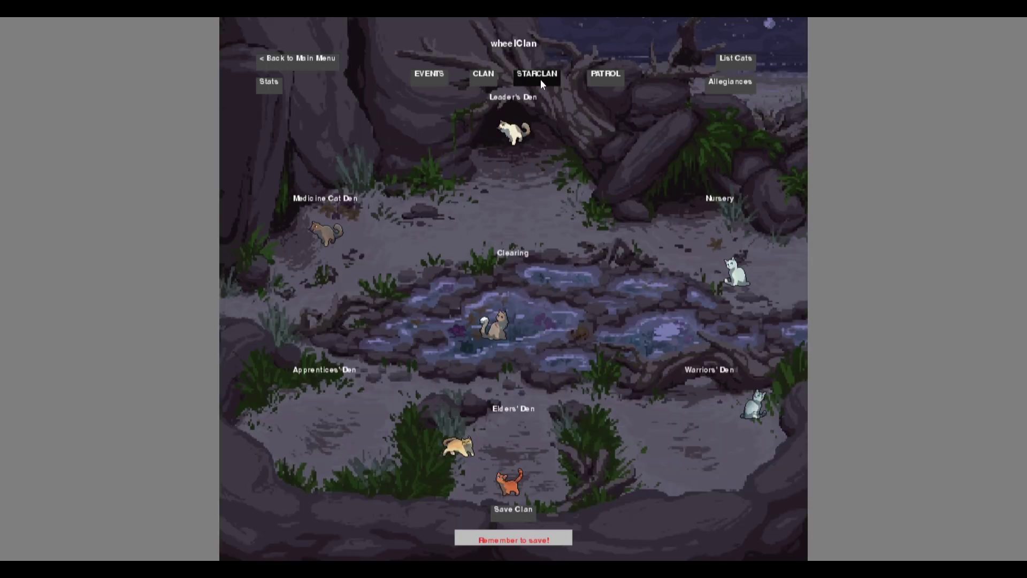
pyautogui.click(611, 75)
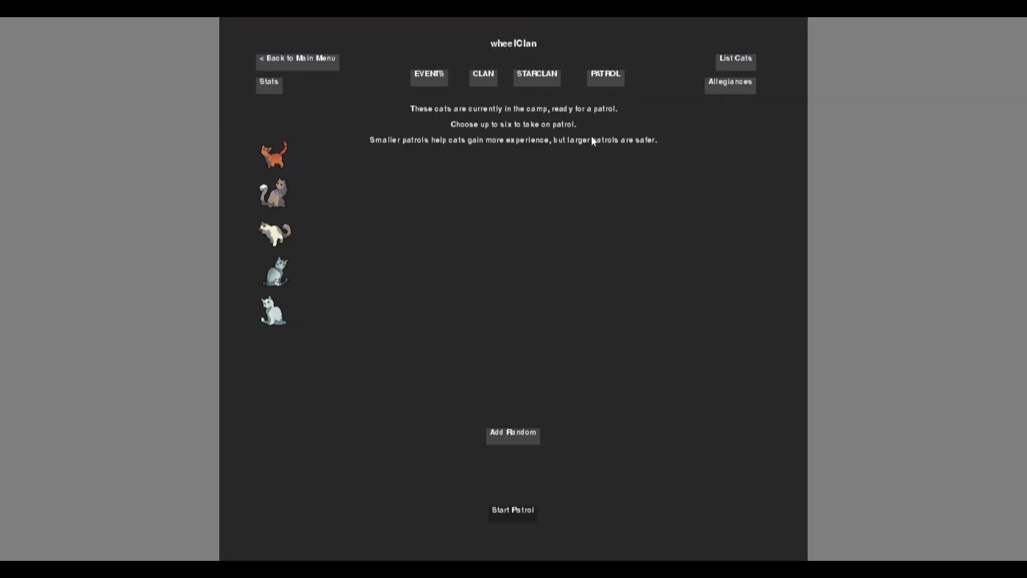
# Step: Preview the five camp cats and add Pebblelily to the patrol
pyautogui.click(268, 156)
pyautogui.click(275, 197)
pyautogui.click(276, 234)
pyautogui.click(277, 273)
pyautogui.click(279, 306)
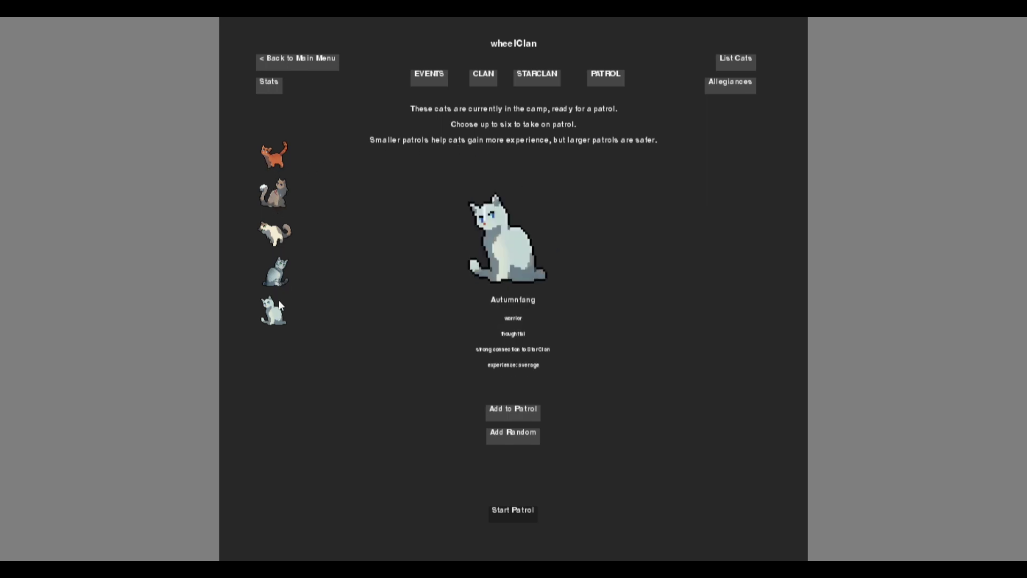
pyautogui.click(275, 157)
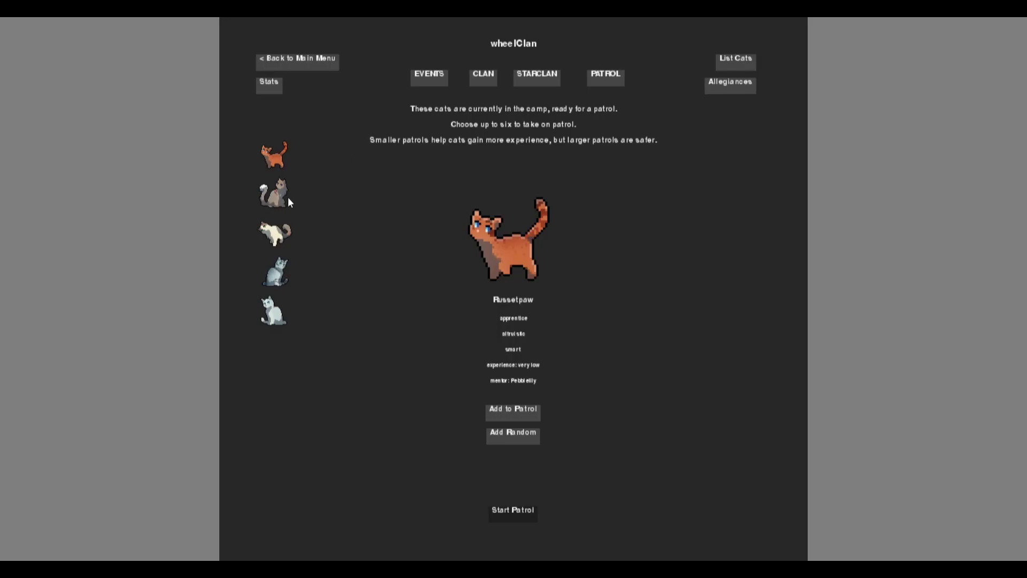
pyautogui.click(273, 195)
pyautogui.click(274, 232)
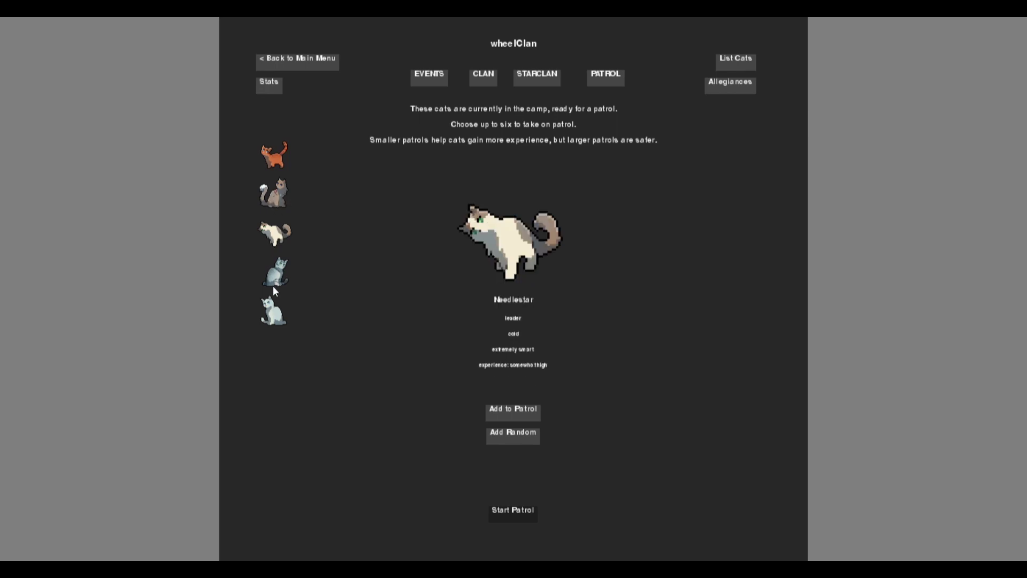
pyautogui.click(274, 277)
pyautogui.click(490, 409)
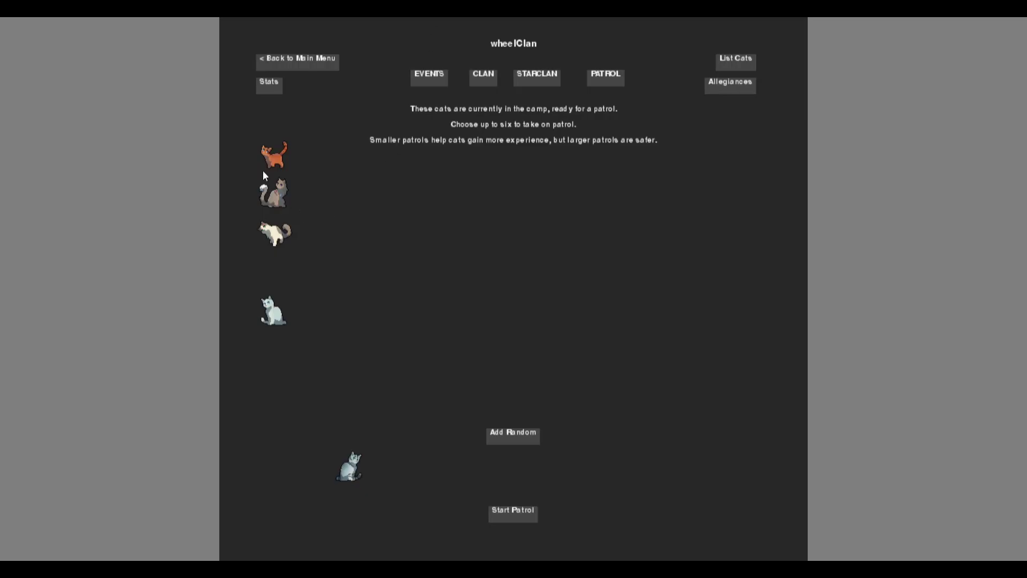
# Step: Spin the wheel for a second member and add its pick Russetpaw to the patrol
pyautogui.click(274, 235)
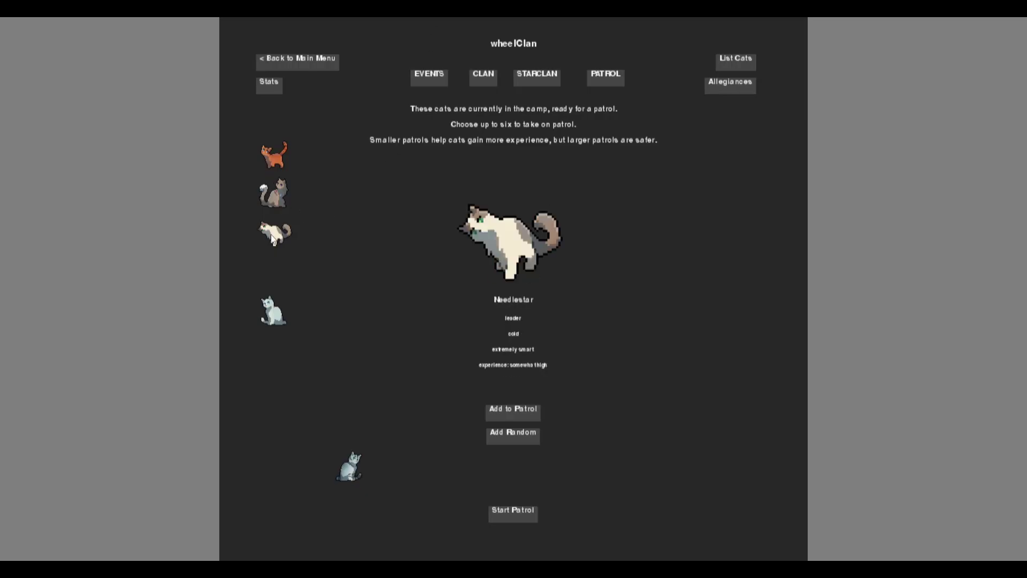
pyautogui.click(268, 198)
pyautogui.click(267, 160)
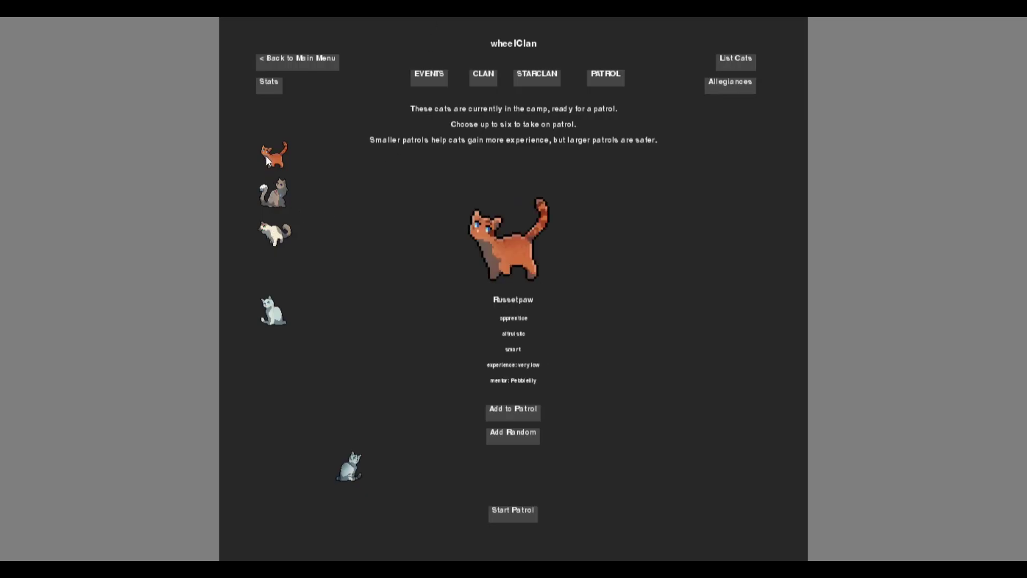
pyautogui.click(271, 313)
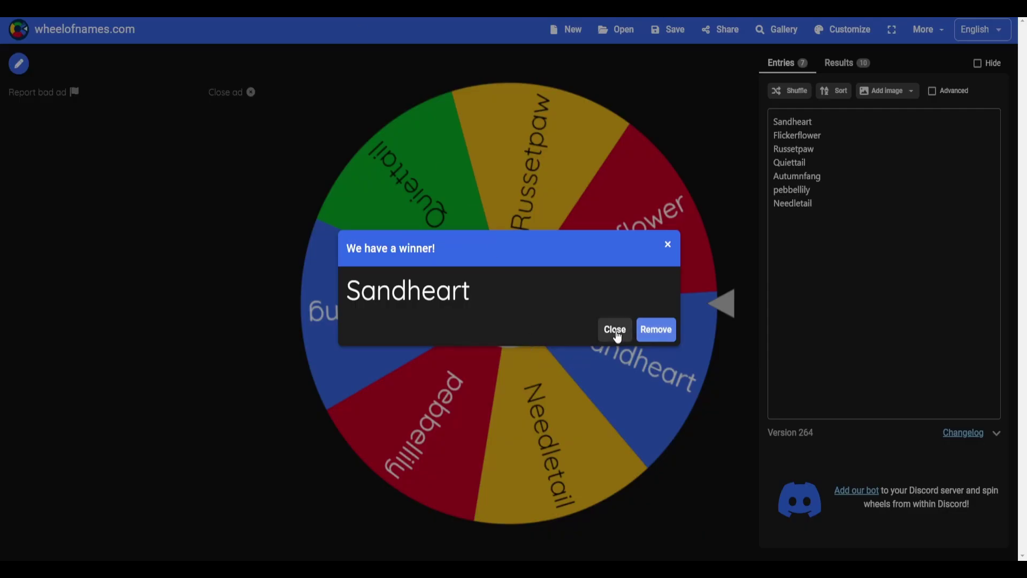
pyautogui.click(615, 329)
pyautogui.click(511, 302)
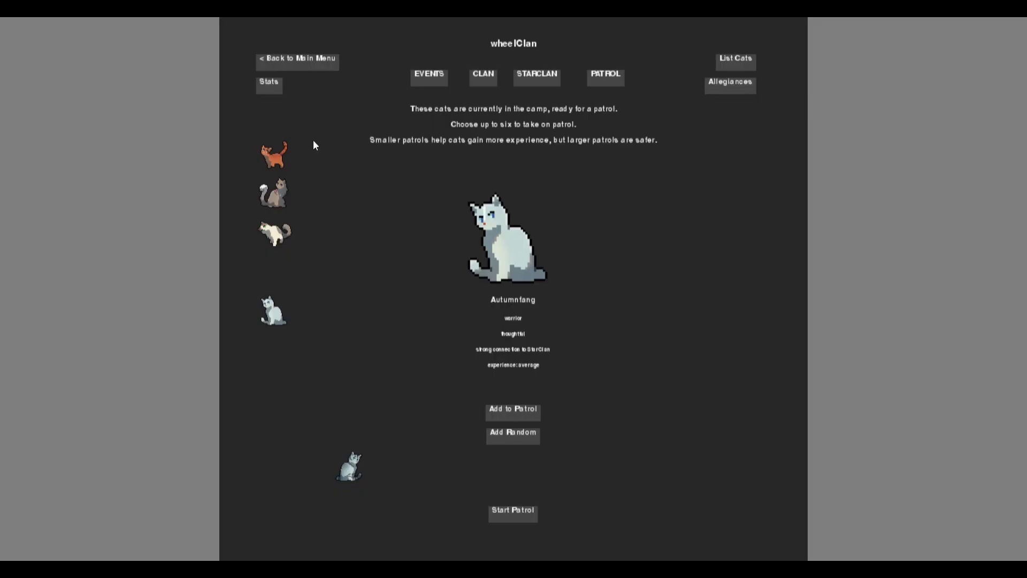
pyautogui.click(274, 154)
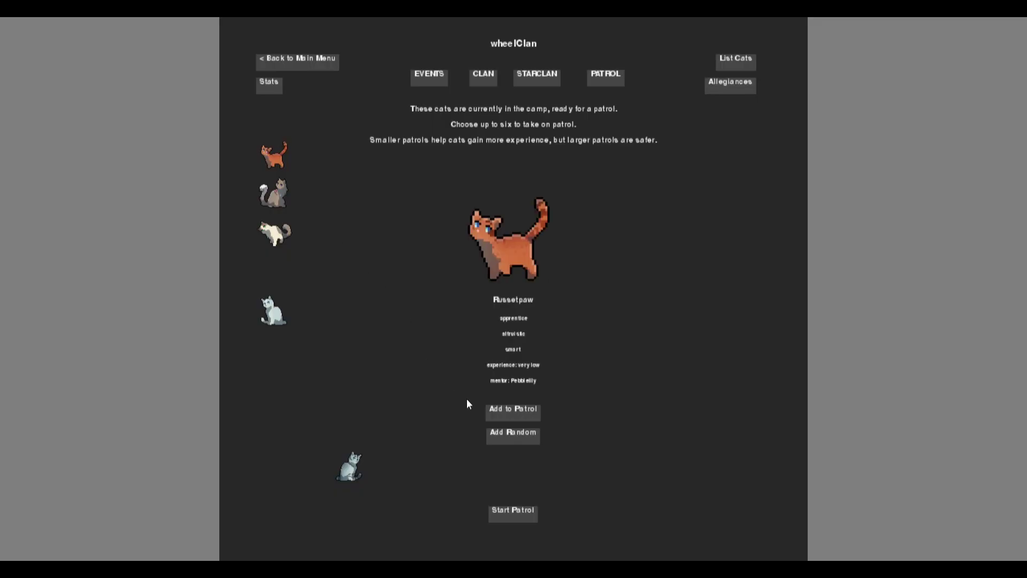
pyautogui.click(507, 412)
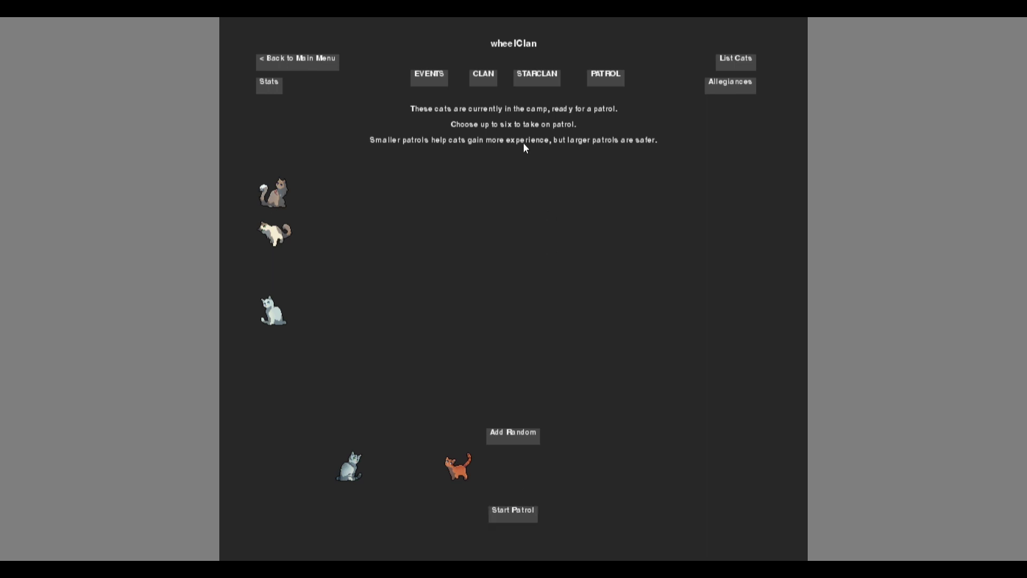
# Step: Send the patrol out and, per the yes/no wheel, proceed with the abandoned kit event
pyautogui.click(509, 517)
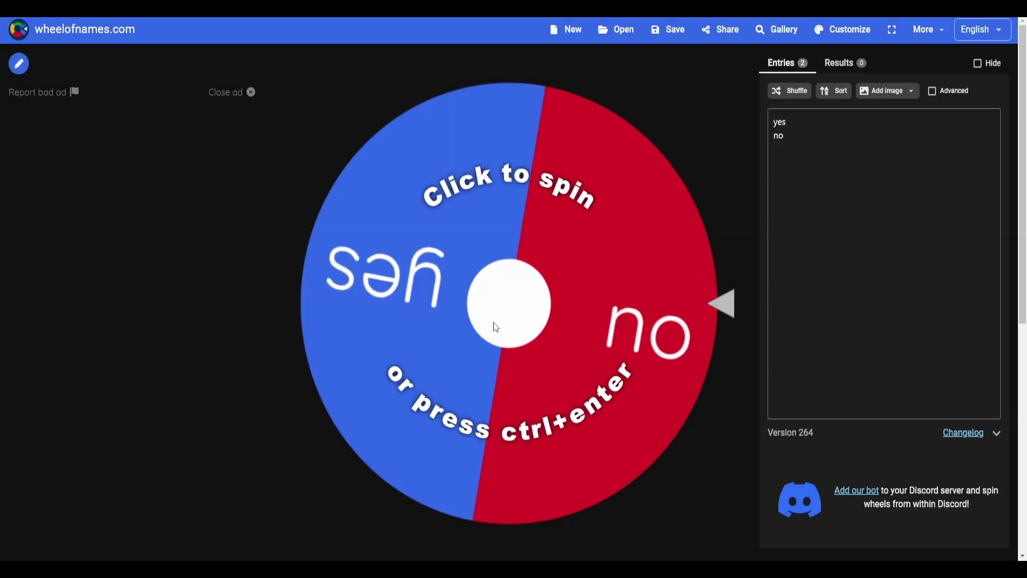
pyautogui.click(494, 323)
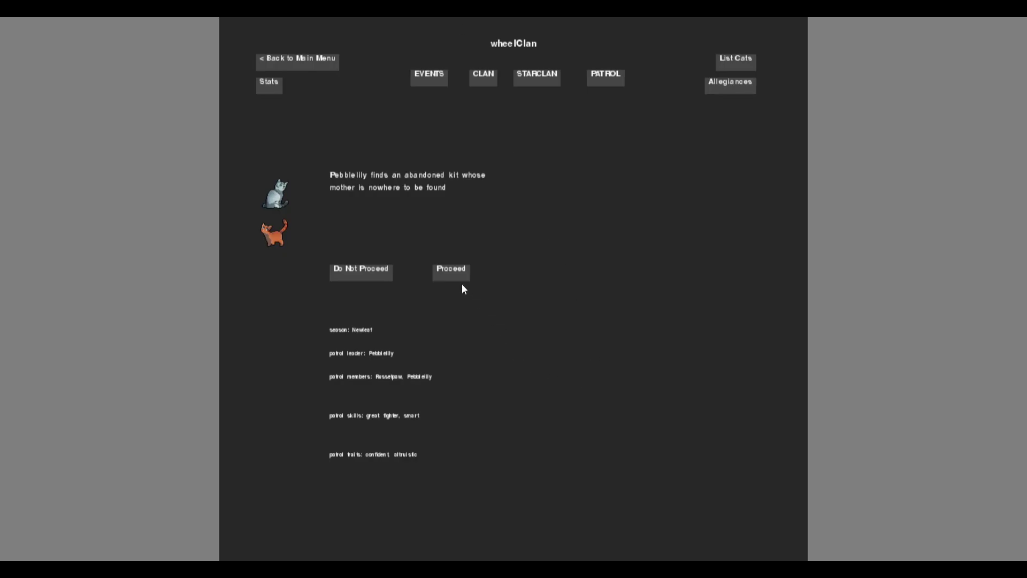
pyautogui.click(454, 274)
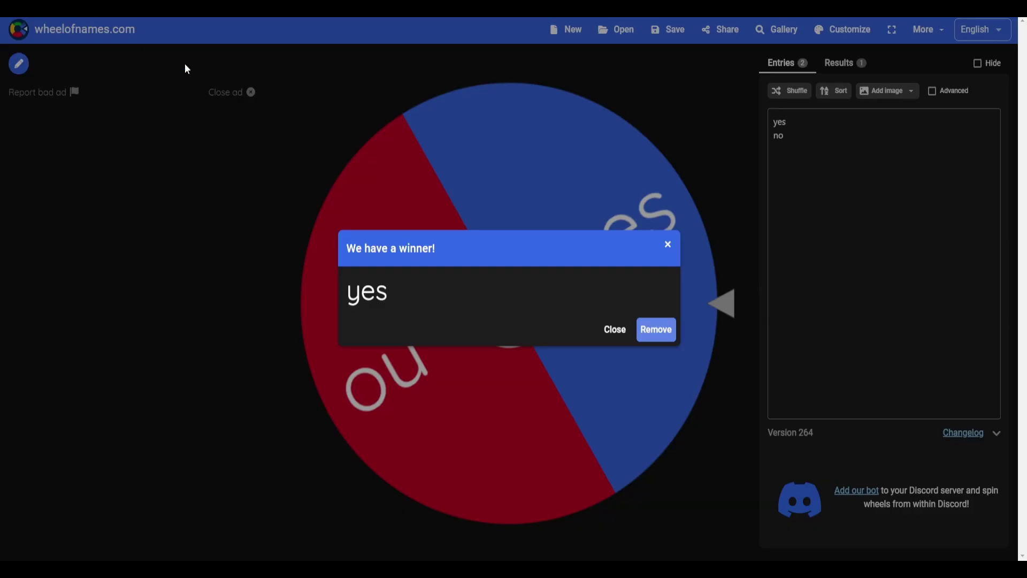
pyautogui.click(606, 343)
pyautogui.click(528, 296)
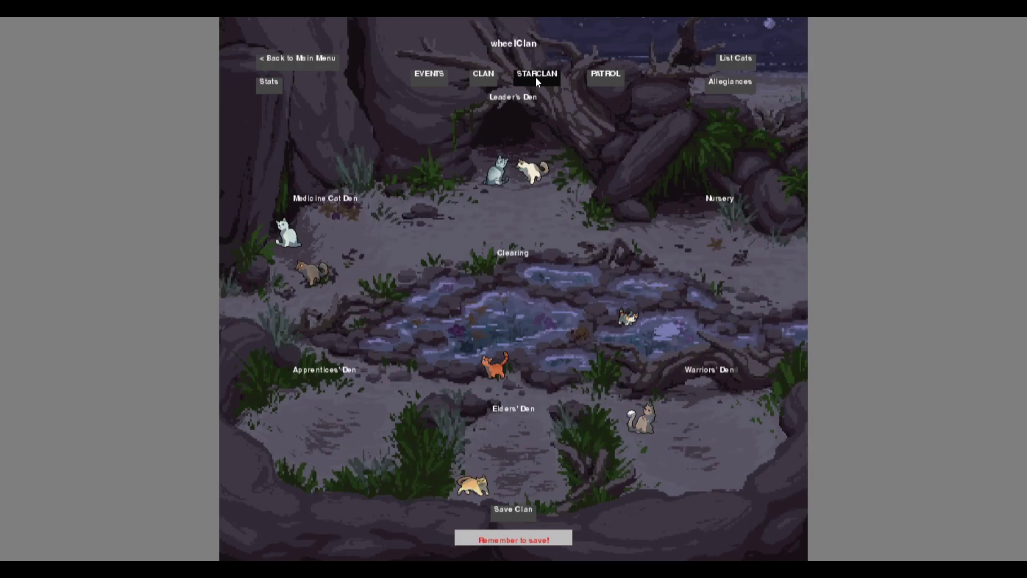
# Step: Check the StarClan list, save the clan, and go to patrol planning
pyautogui.click(536, 77)
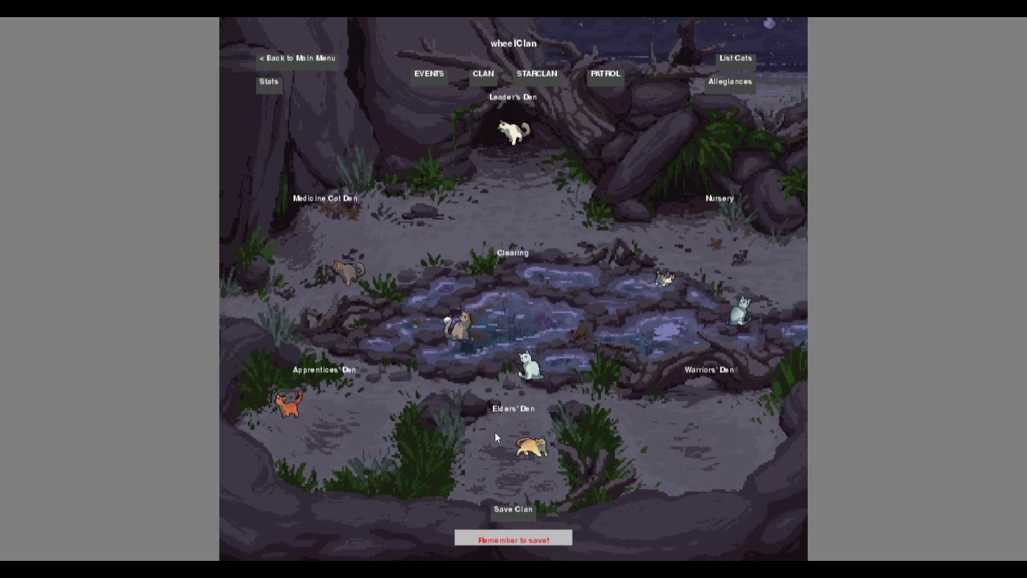
pyautogui.click(515, 508)
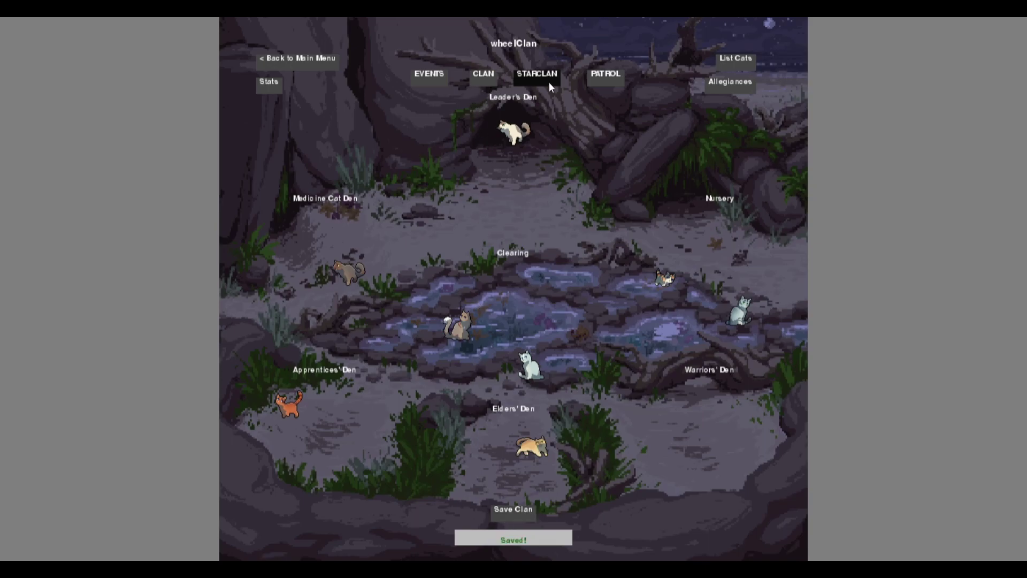
pyautogui.click(604, 81)
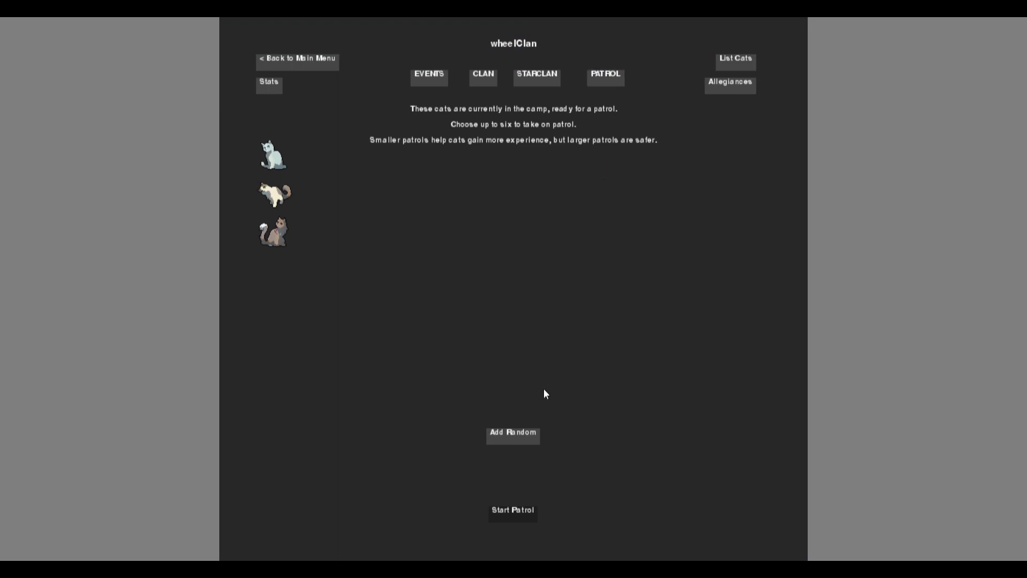
# Step: Send Autumnfang's pick plus random cats out as the Quiettail and Needlestar patrol
pyautogui.click(277, 157)
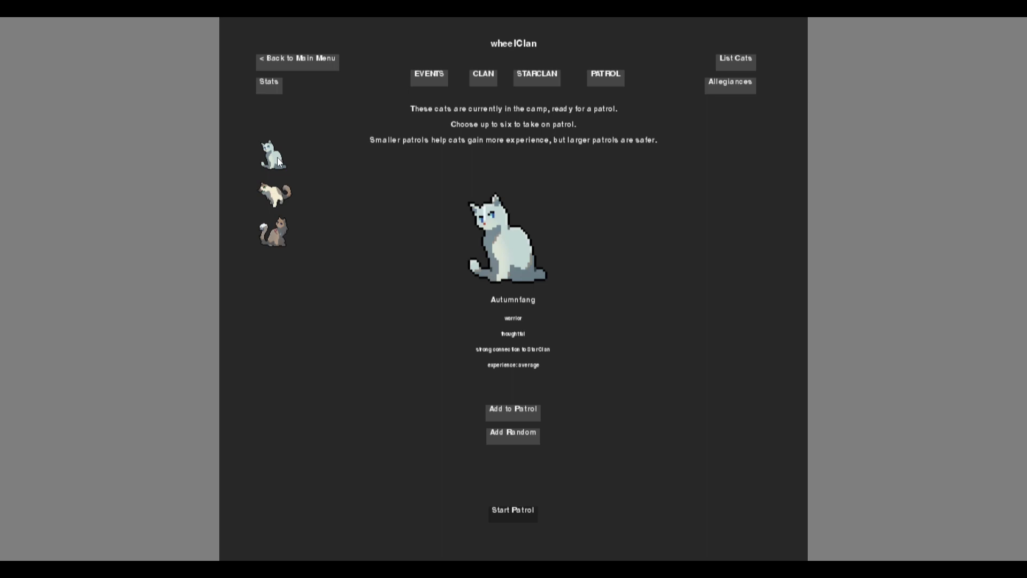
pyautogui.click(514, 442)
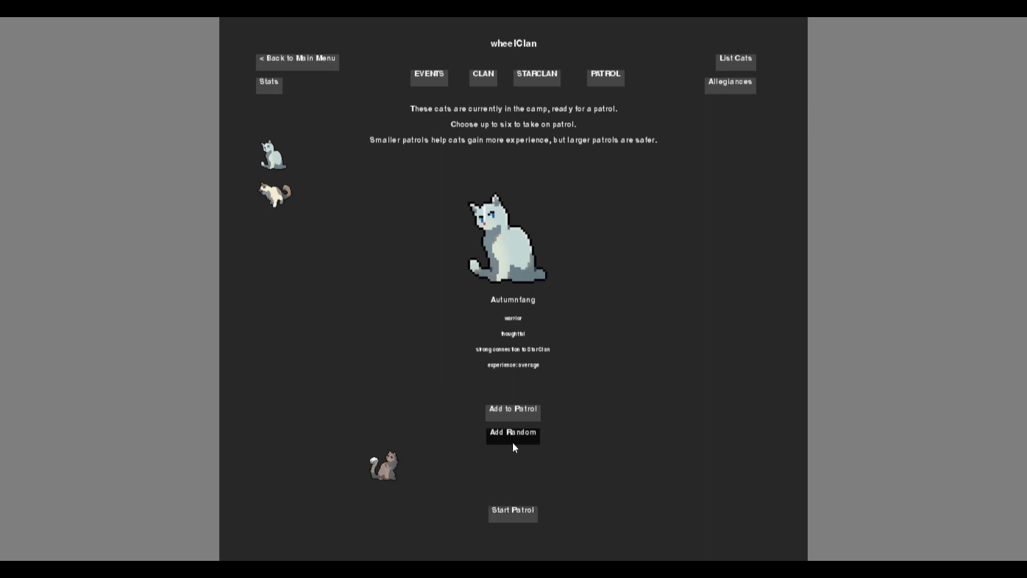
pyautogui.click(518, 514)
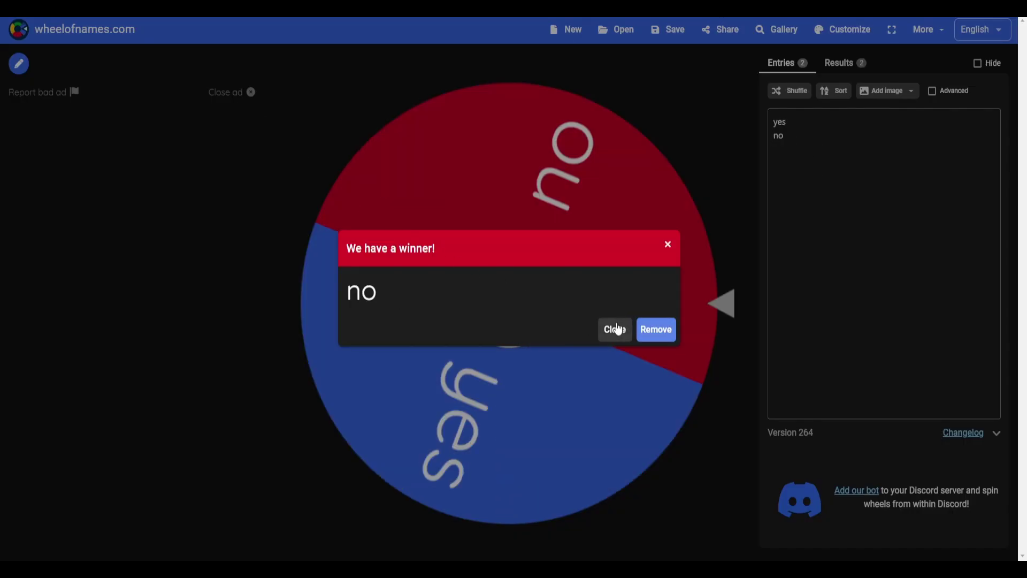
# Step: Follow the wheel's result: decline to approach the Twoleg nest, then view clan events
pyautogui.click(617, 329)
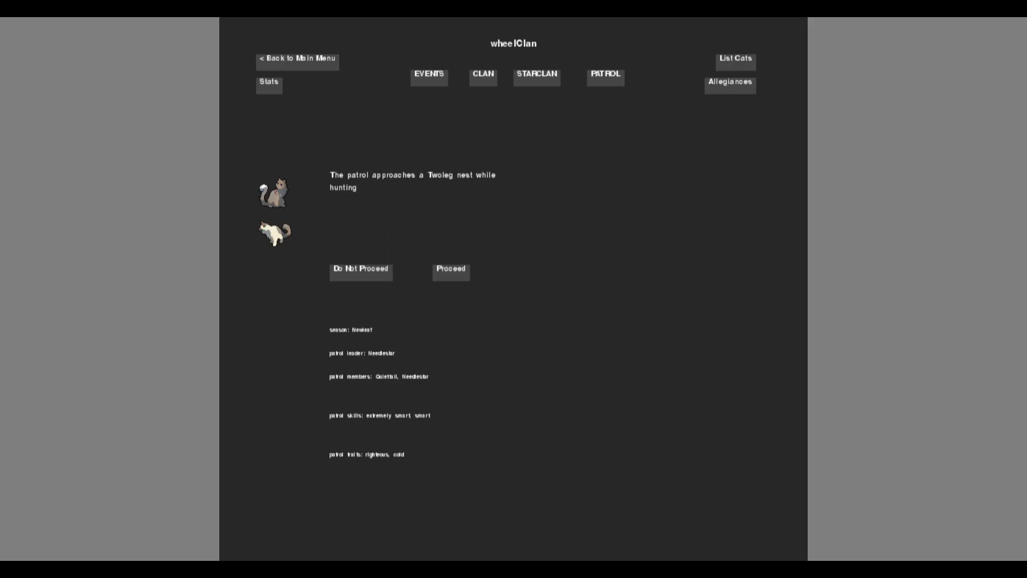
pyautogui.click(358, 273)
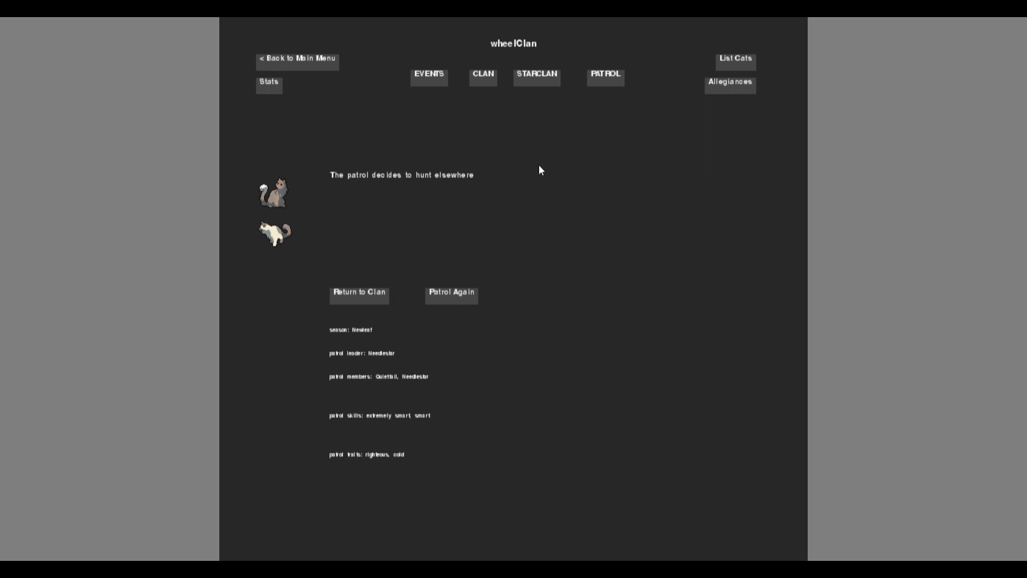
pyautogui.click(422, 76)
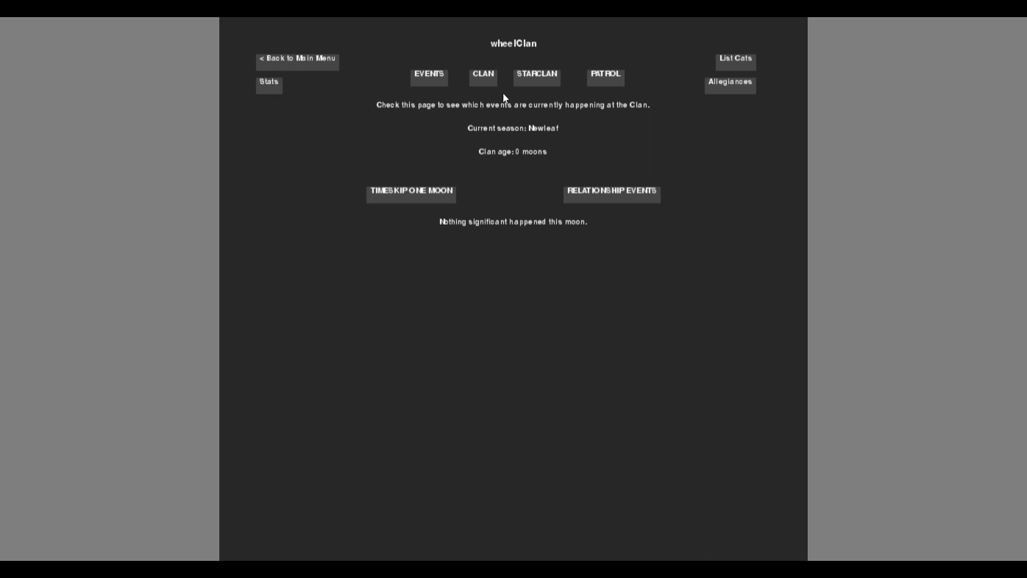
# Step: Browse the StarClan and events pages, then send Autumnfang out on a solo patrol
pyautogui.click(485, 77)
pyautogui.click(603, 80)
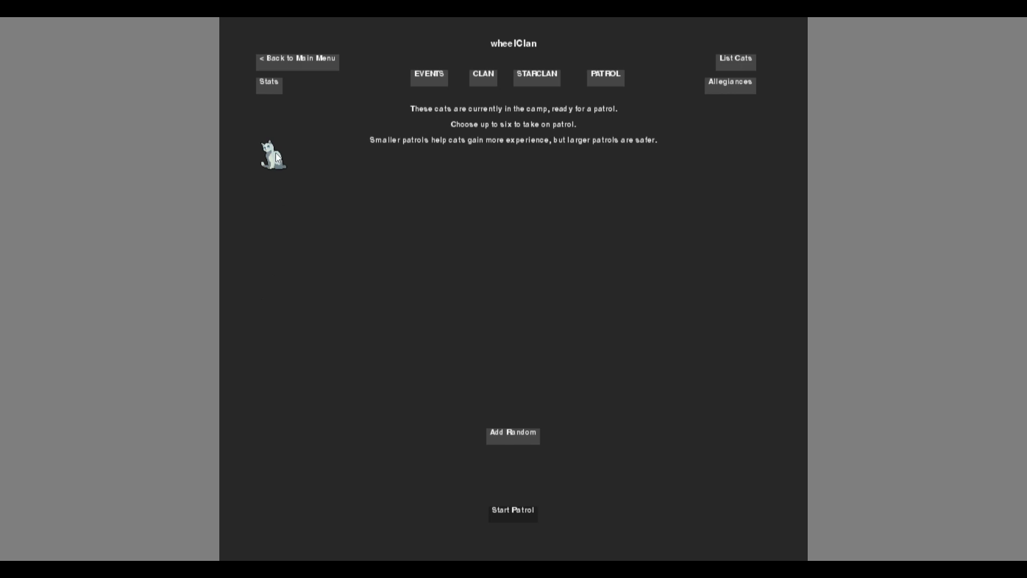
pyautogui.click(537, 77)
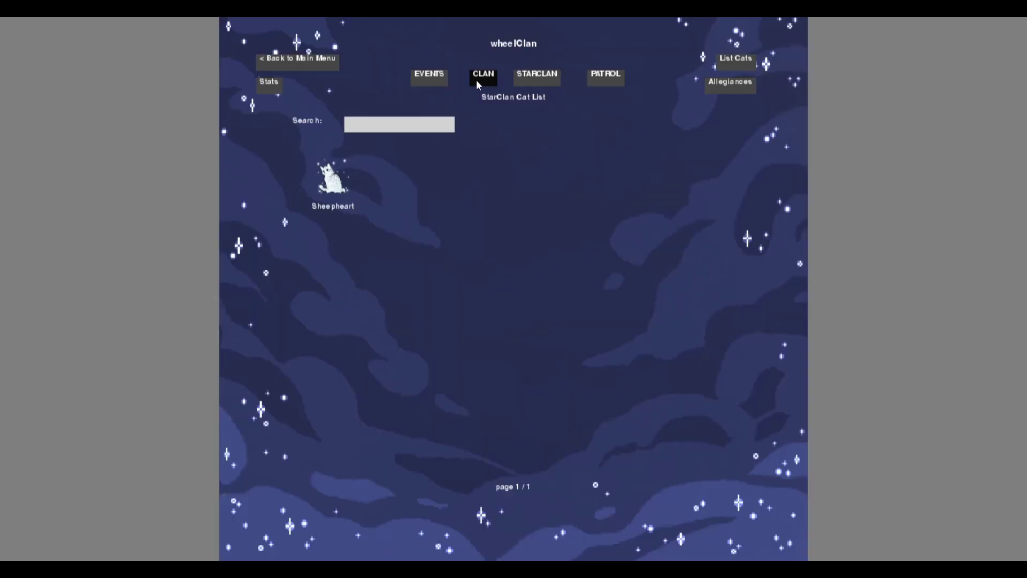
pyautogui.click(431, 79)
pyautogui.click(603, 81)
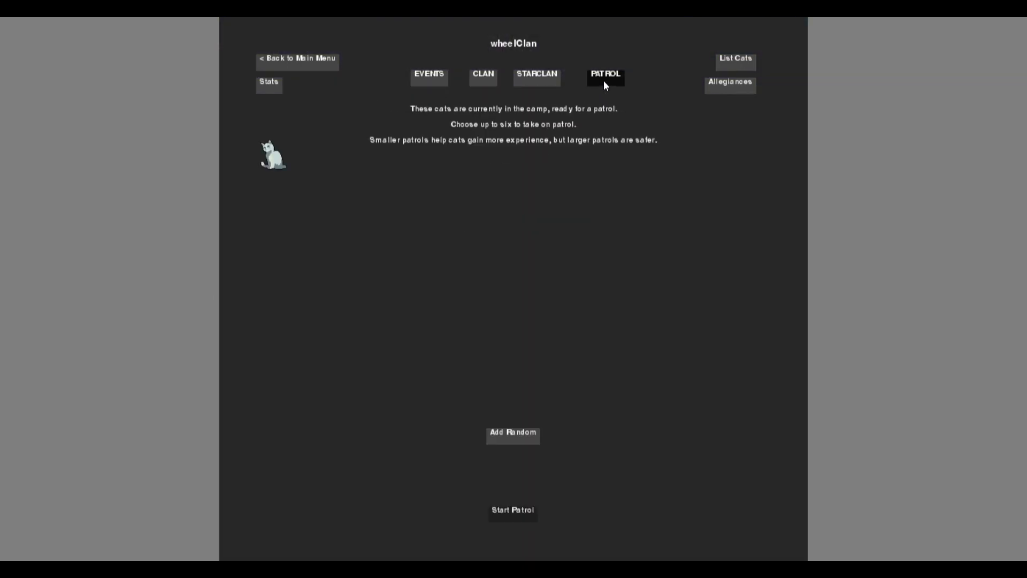
pyautogui.click(276, 157)
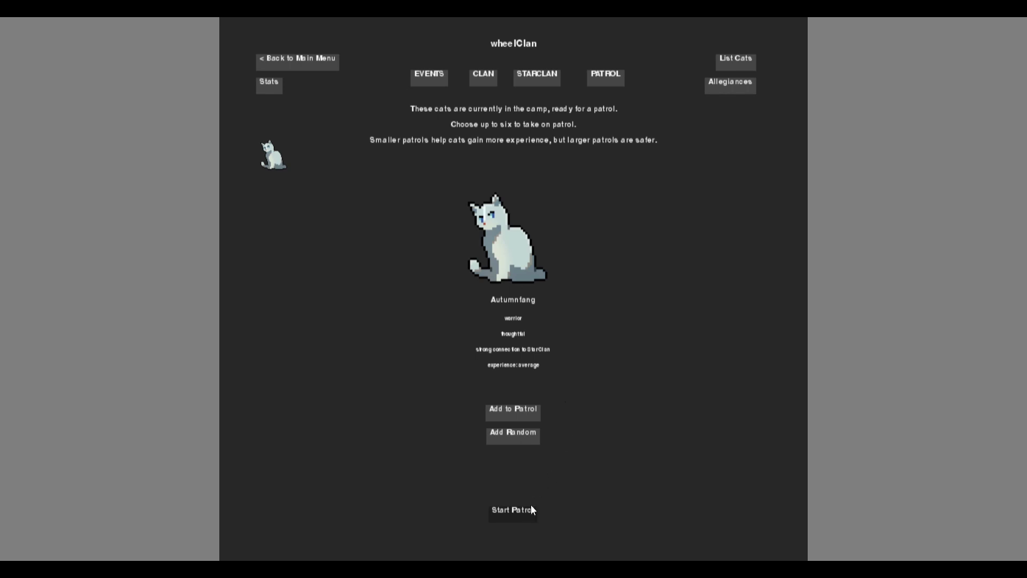
pyautogui.click(510, 412)
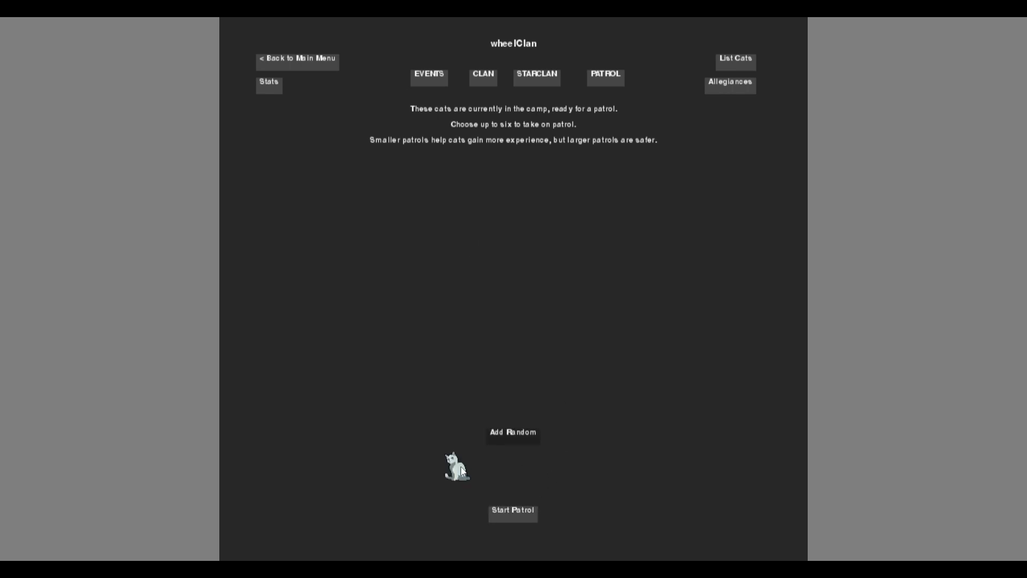
pyautogui.click(492, 508)
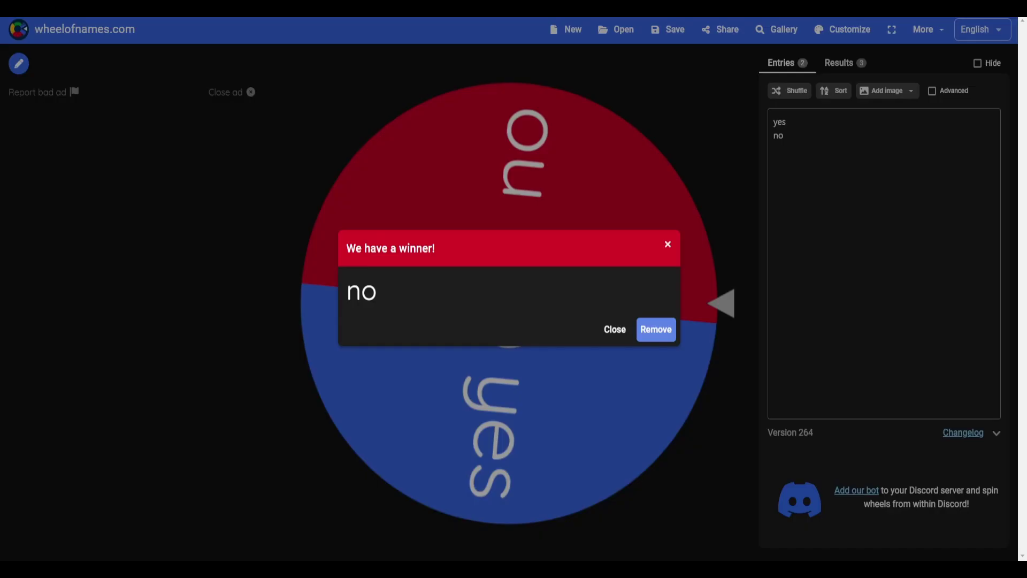
# Step: Spin the wheel again and decline to pursue the small dog, returning to camp
pyautogui.click(607, 329)
pyautogui.click(509, 301)
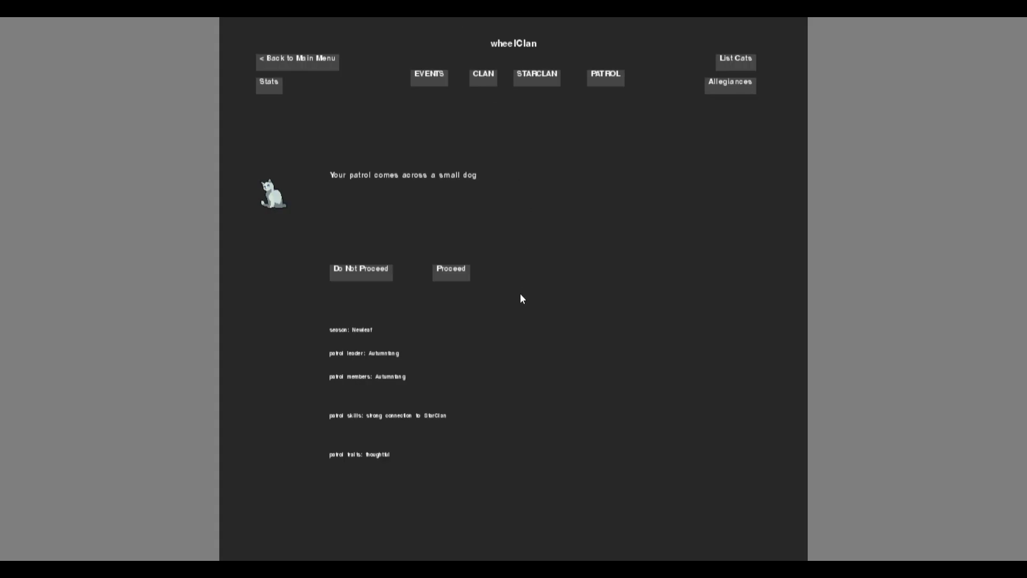
pyautogui.click(373, 268)
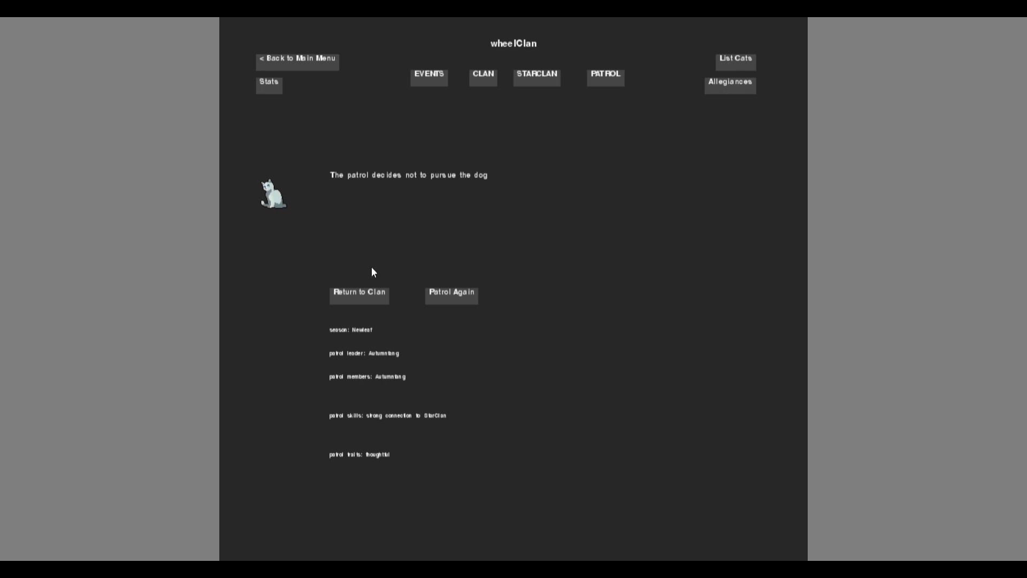
pyautogui.click(368, 298)
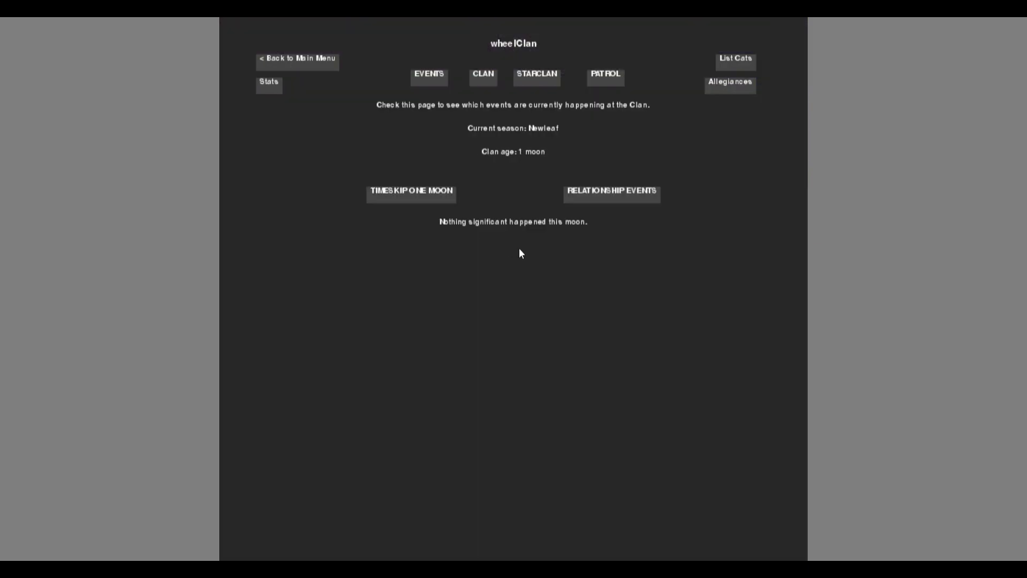
# Step: Review this moon's relationship events, then list all eight clan cats from the camp
pyautogui.click(588, 193)
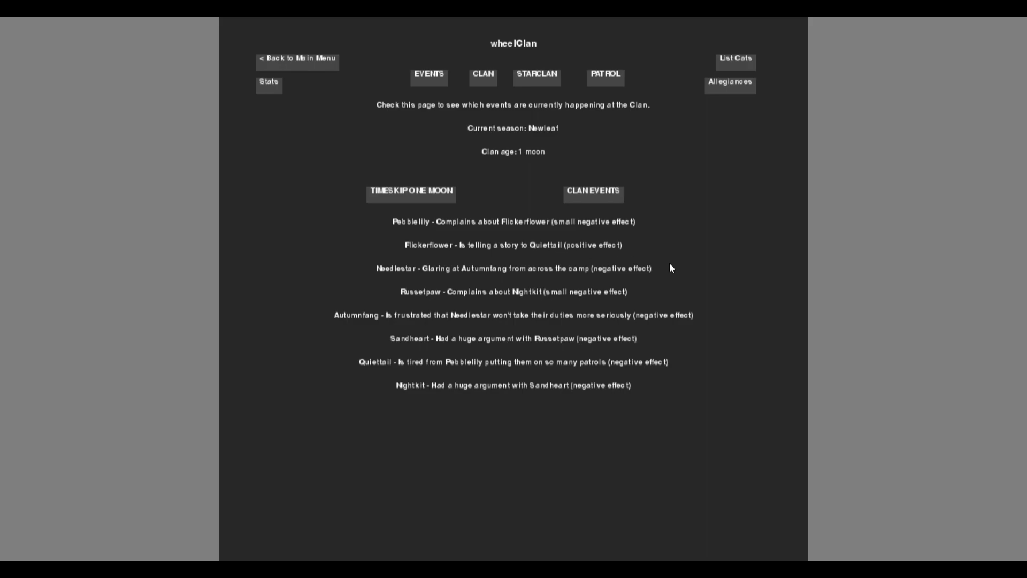
pyautogui.click(485, 77)
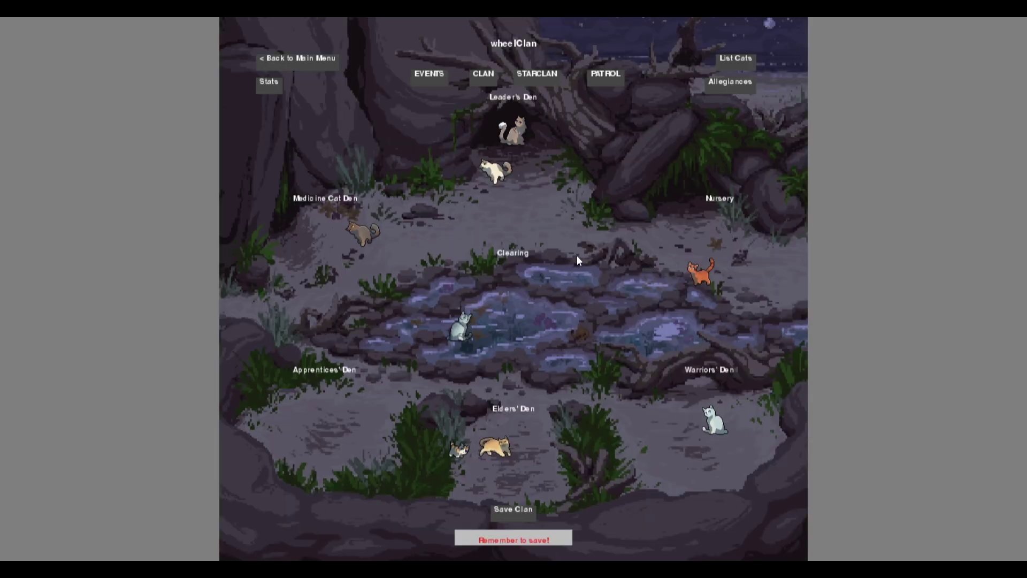
pyautogui.click(735, 58)
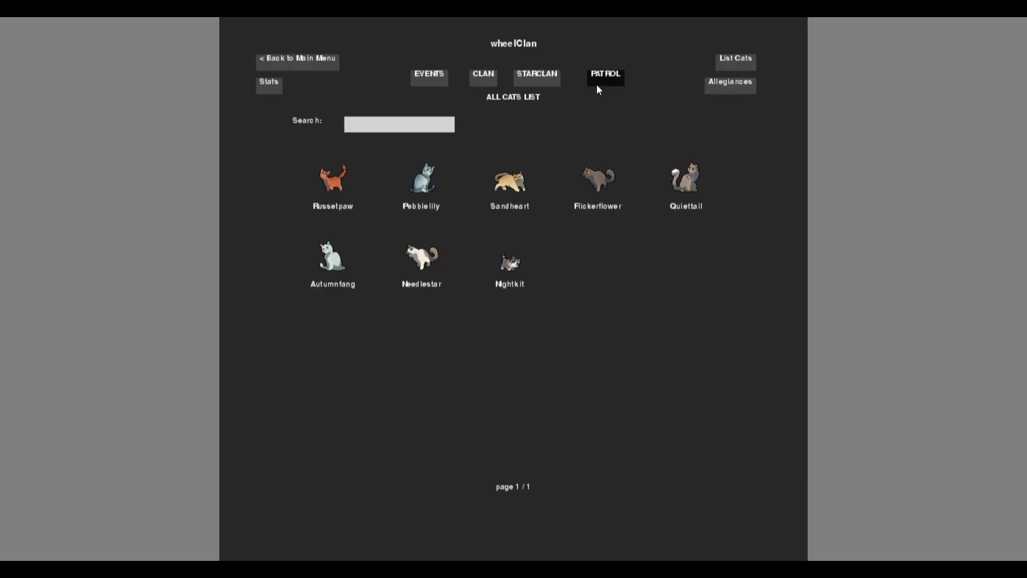
# Step: Check the clan allegiances and population statistics, then return to camp
pyautogui.click(728, 84)
pyautogui.click(741, 63)
pyautogui.click(277, 89)
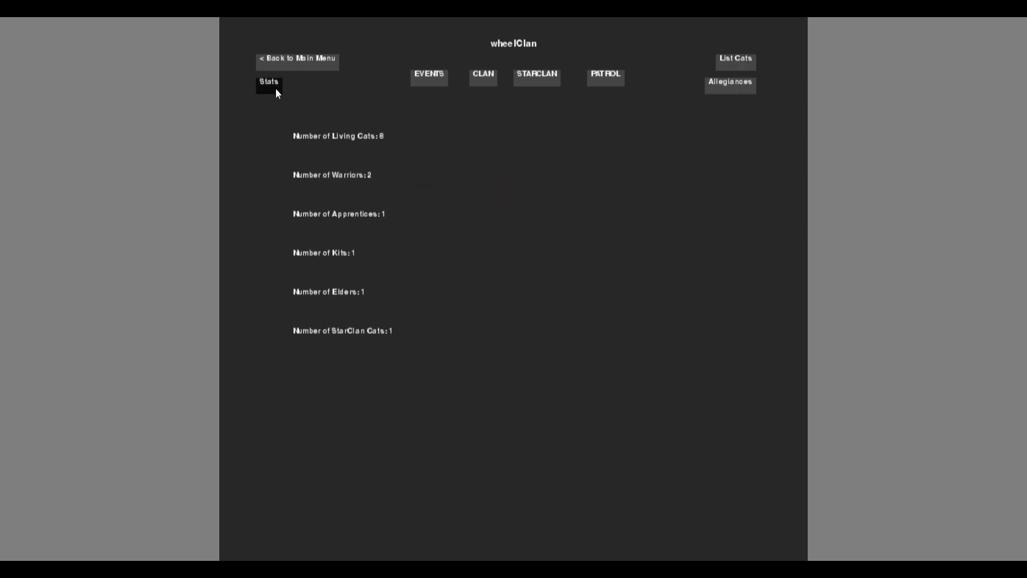
pyautogui.click(430, 88)
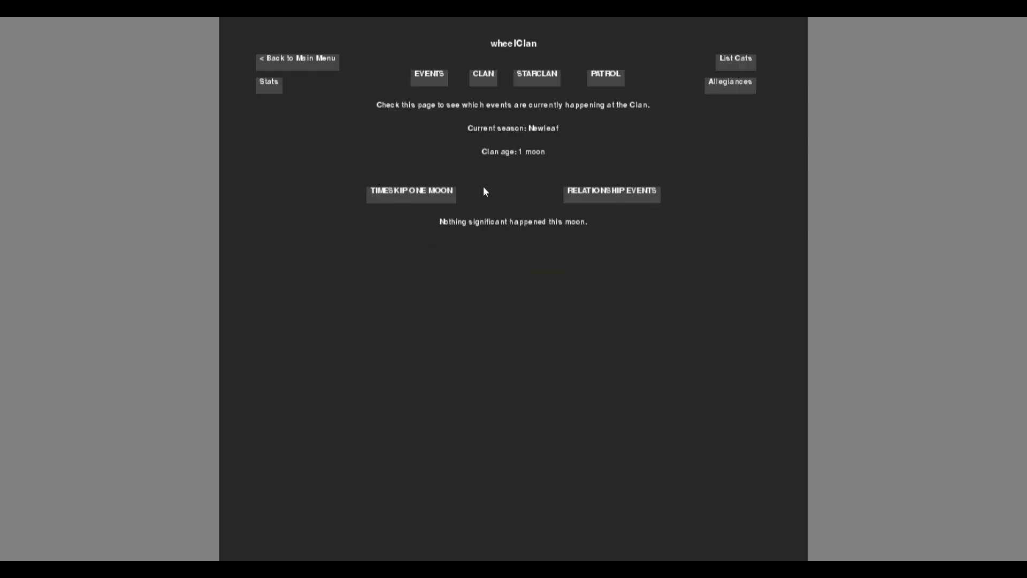
pyautogui.click(485, 76)
# Step: View Russetpaw's relationships, then go back and bring up the patrol screen
pyautogui.click(502, 137)
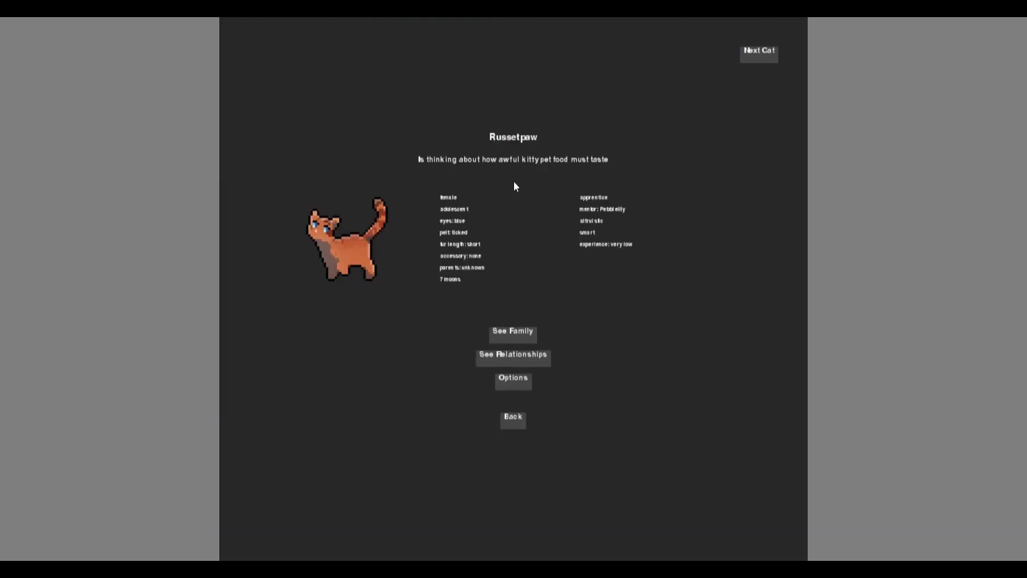
pyautogui.click(535, 355)
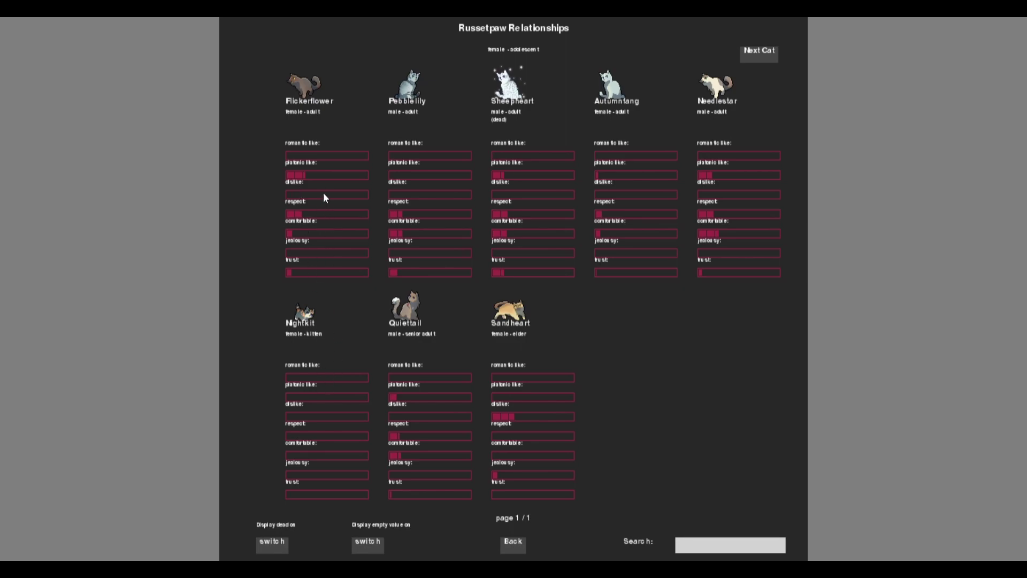
pyautogui.click(505, 551)
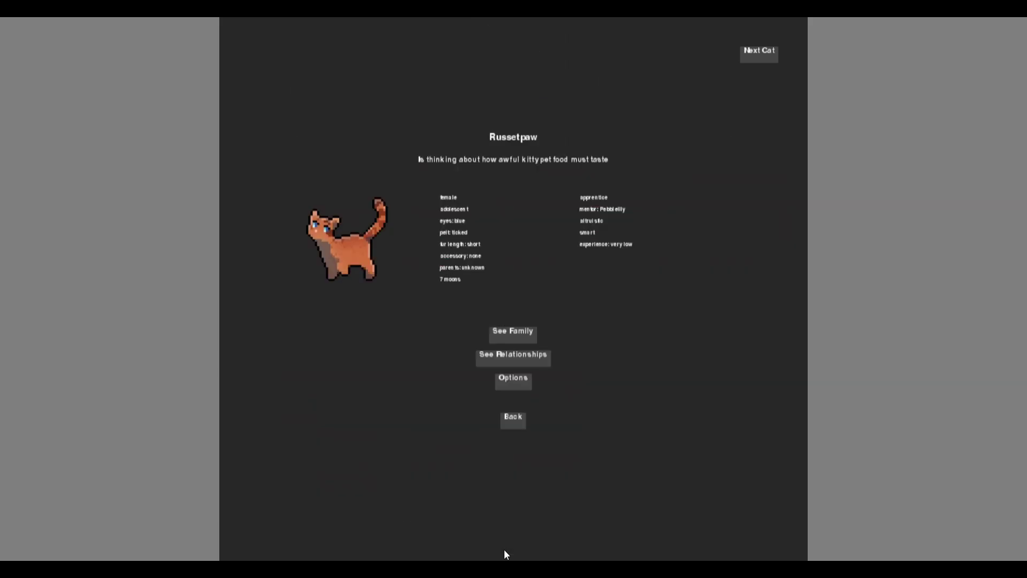
pyautogui.click(522, 418)
pyautogui.click(607, 78)
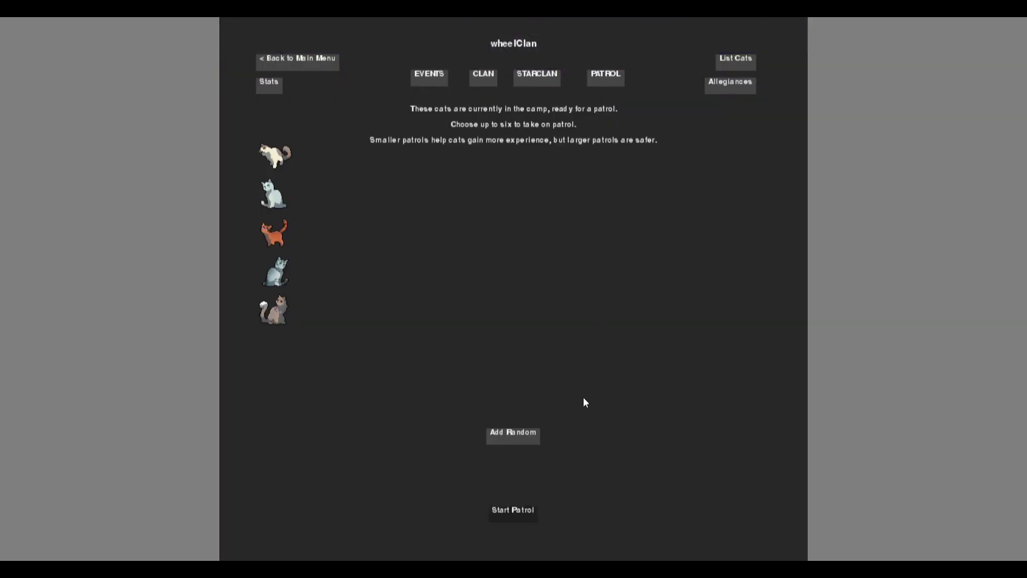
# Step: Send Autumnfang and a random cat on patrol and spin the wheel for a decision
pyautogui.click(522, 436)
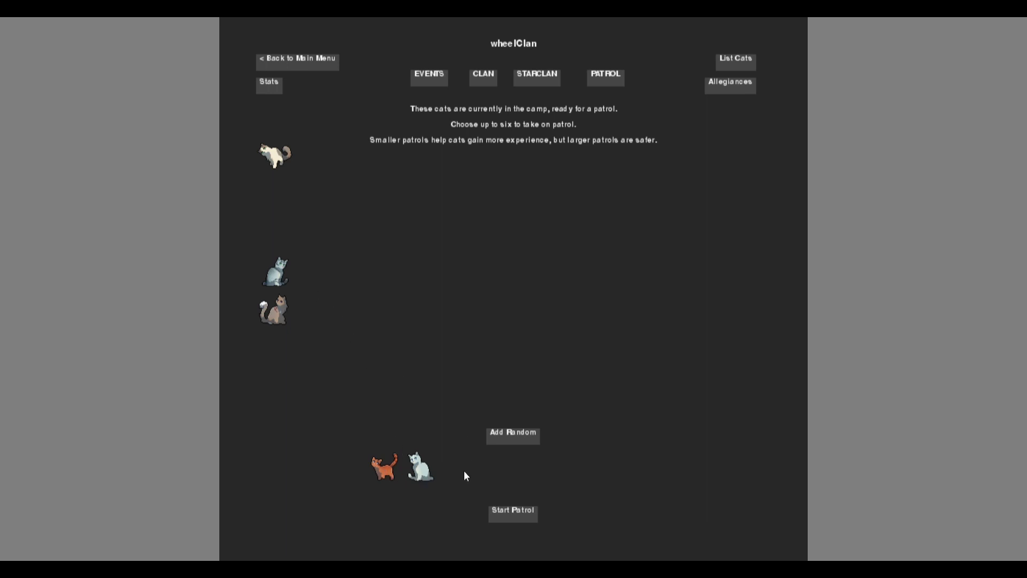
pyautogui.click(518, 514)
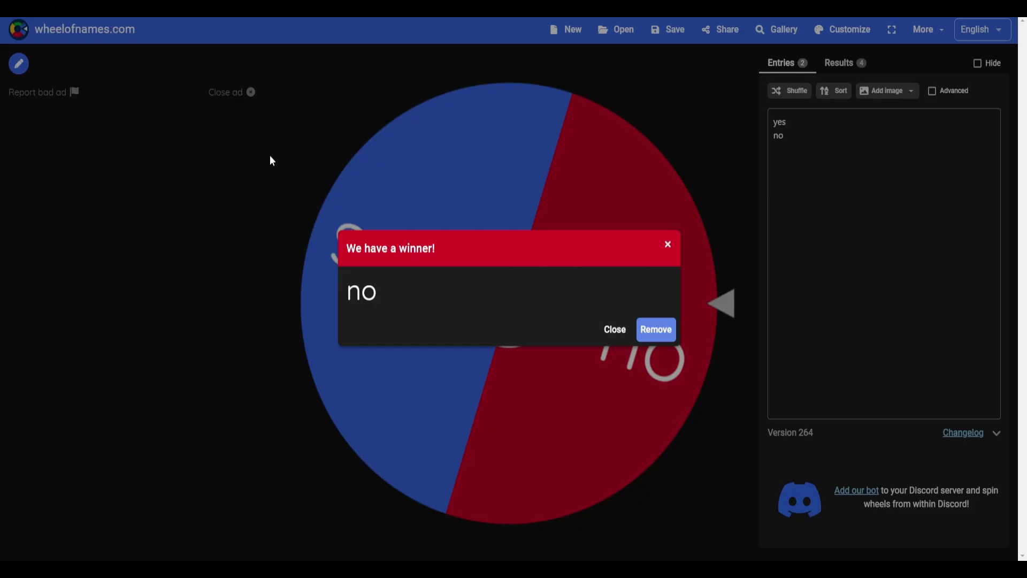
pyautogui.click(616, 329)
pyautogui.click(507, 301)
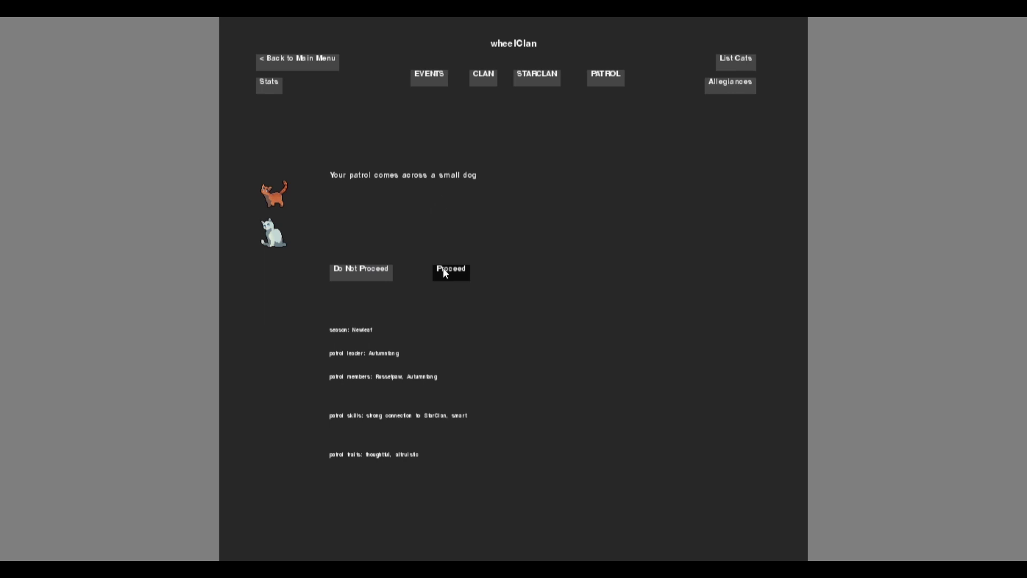
# Step: Have the patrol confront the small dog, then assemble another patrol of three random cats
pyautogui.click(443, 272)
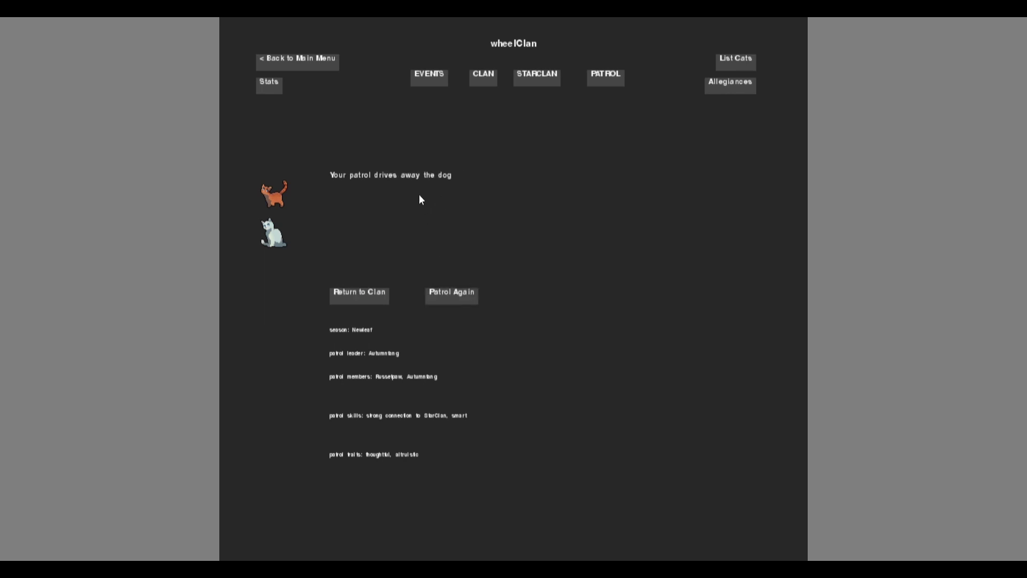
pyautogui.click(447, 294)
pyautogui.click(515, 437)
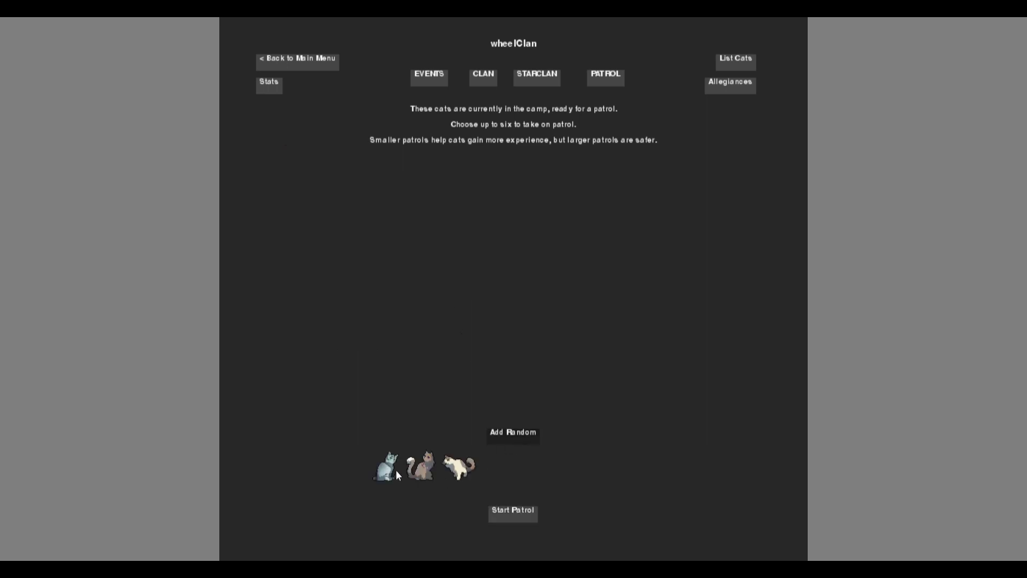
# Step: Send the Quiettail, Pebblelily and Needlestar patrol and let them go after the rabbit over the border
pyautogui.click(517, 514)
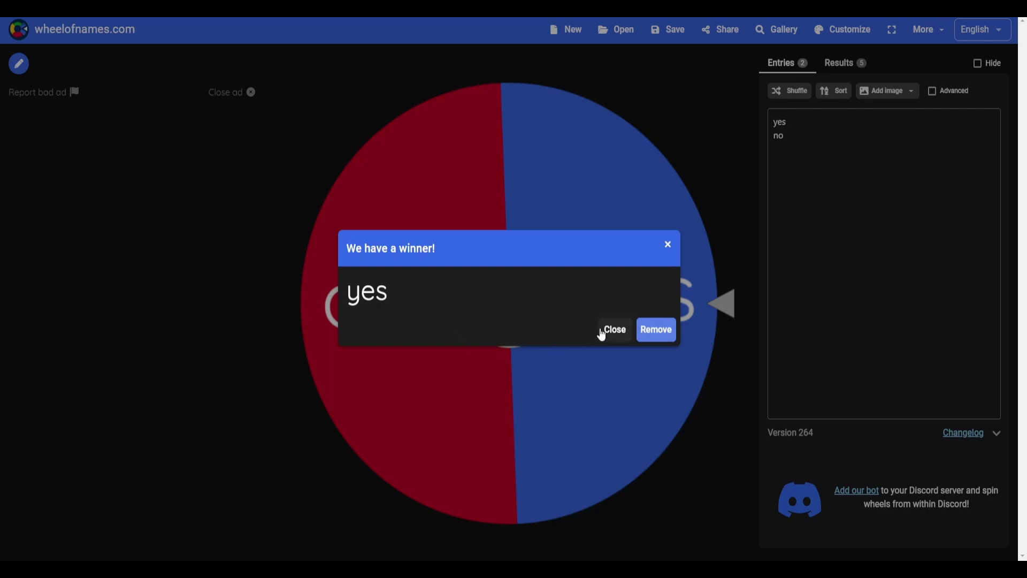
pyautogui.click(612, 330)
pyautogui.click(546, 315)
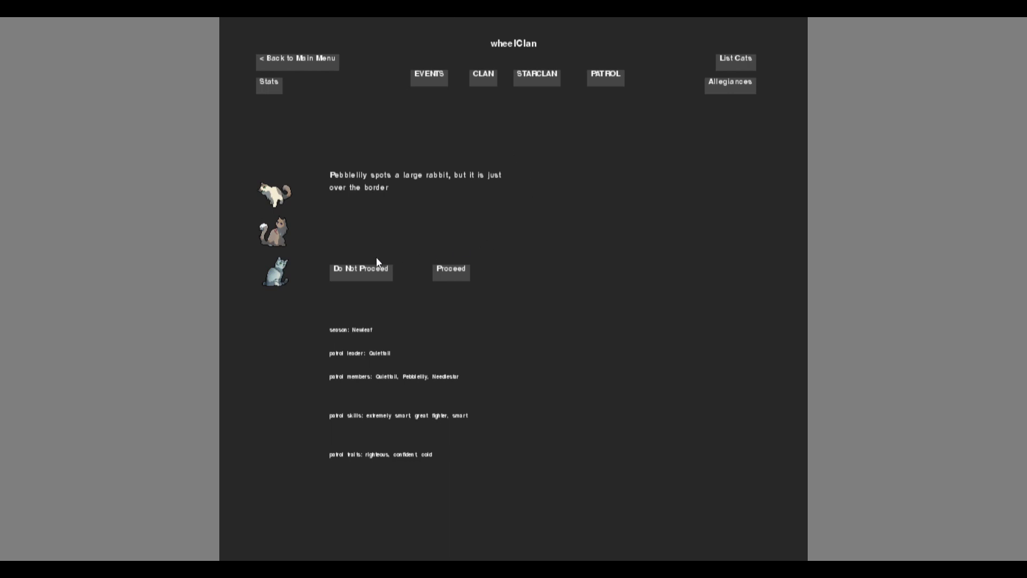
pyautogui.click(443, 271)
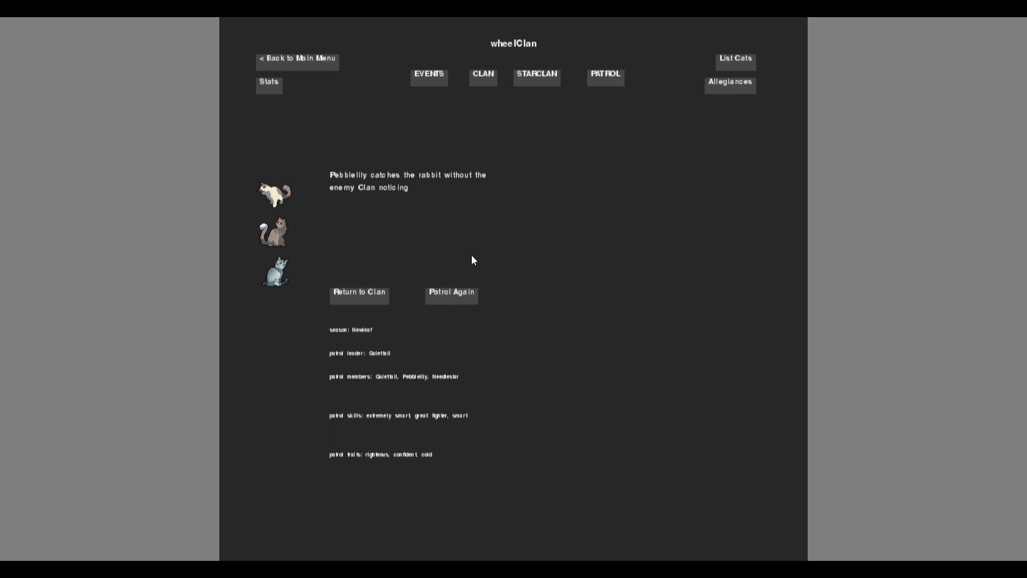
# Step: Return to camp and save wheelClan
pyautogui.click(367, 302)
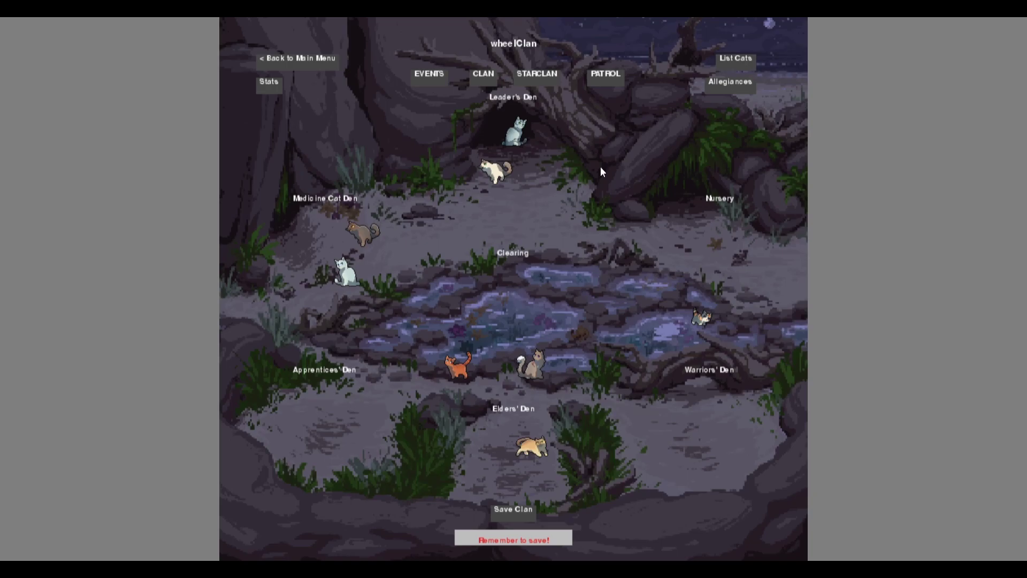
pyautogui.click(601, 84)
pyautogui.click(438, 76)
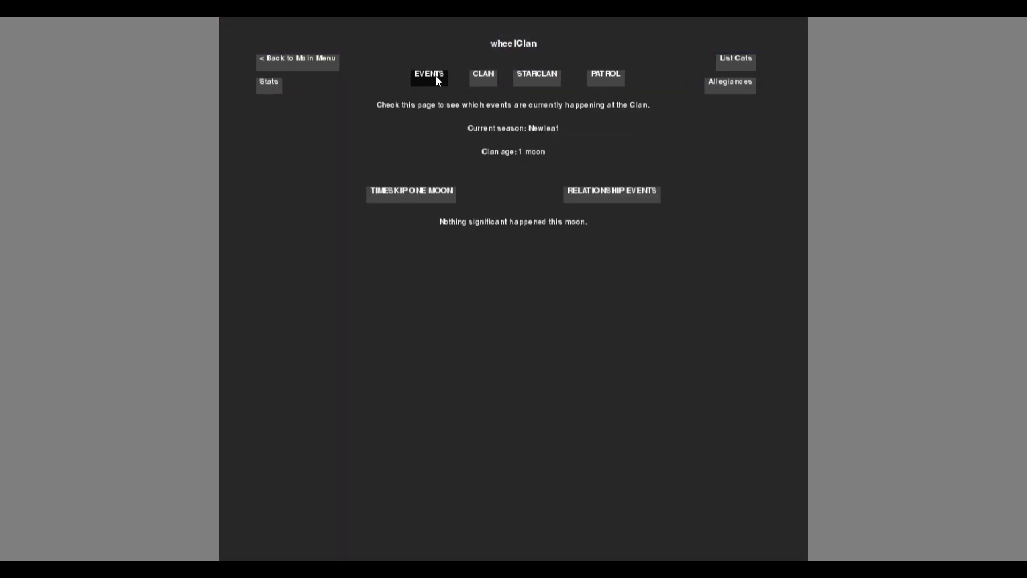
pyautogui.click(481, 84)
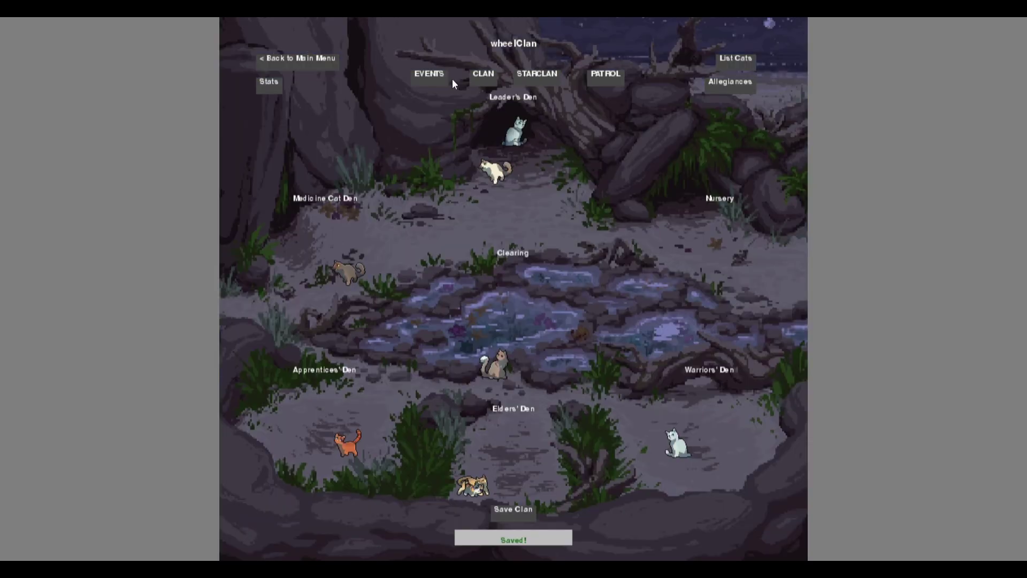
# Step: Advance the clan to 2 moons and show that moon's relationship events
pyautogui.click(439, 81)
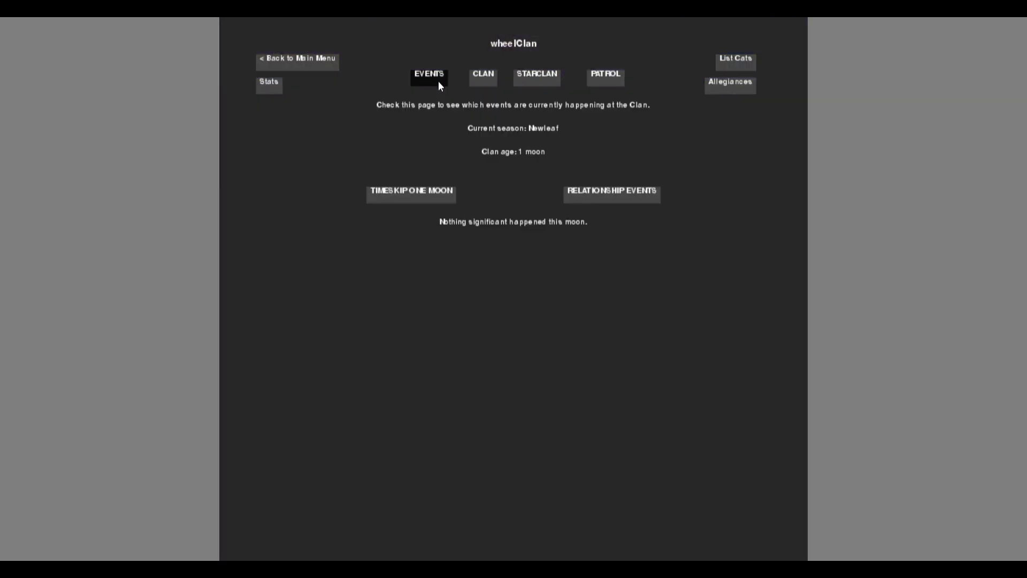
pyautogui.click(424, 197)
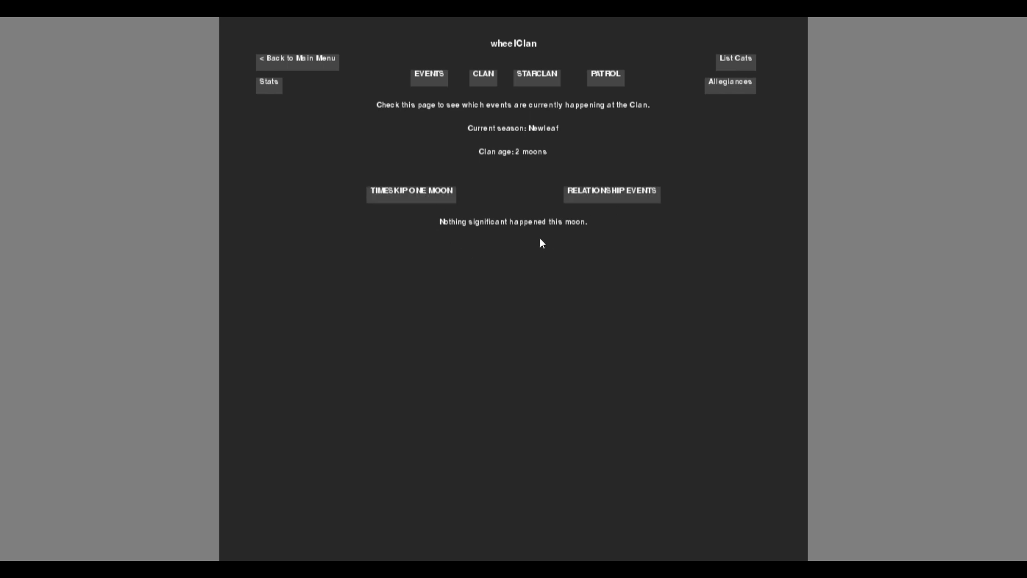
pyautogui.click(602, 195)
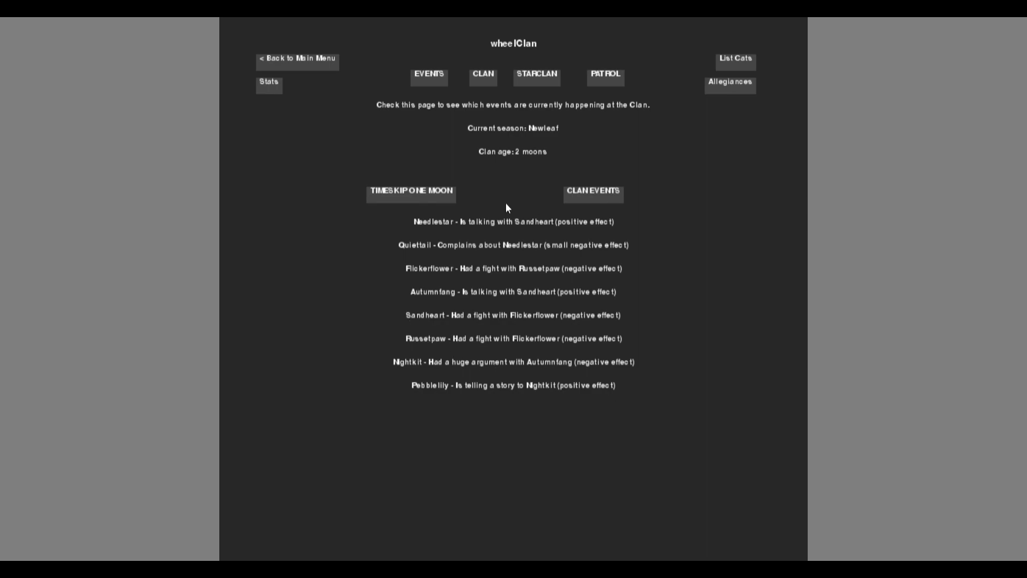
# Step: Bring up the patrol screen, then spin the yes/no wheel twice more after closing each result
pyautogui.click(600, 78)
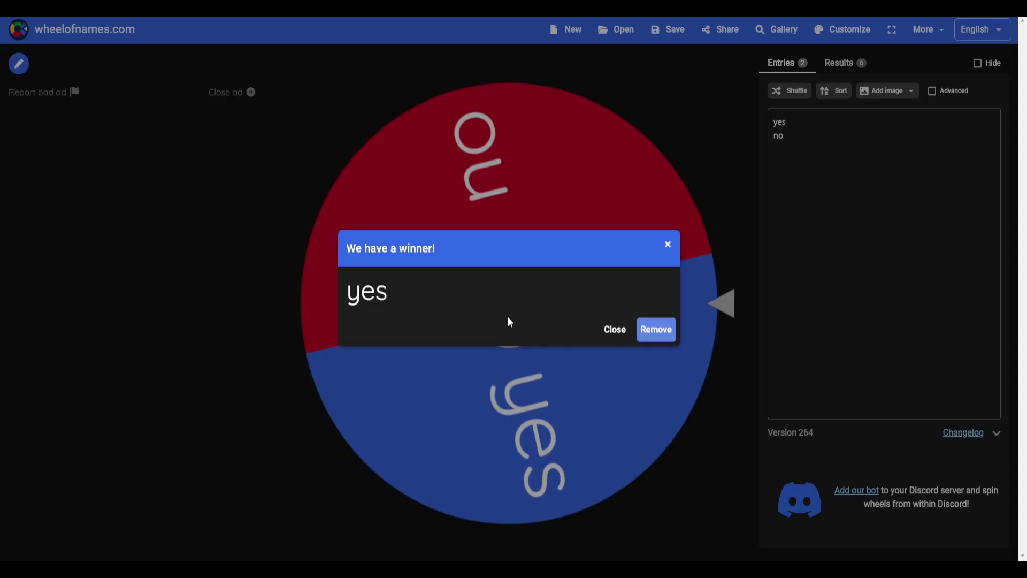
pyautogui.click(607, 331)
pyautogui.click(489, 306)
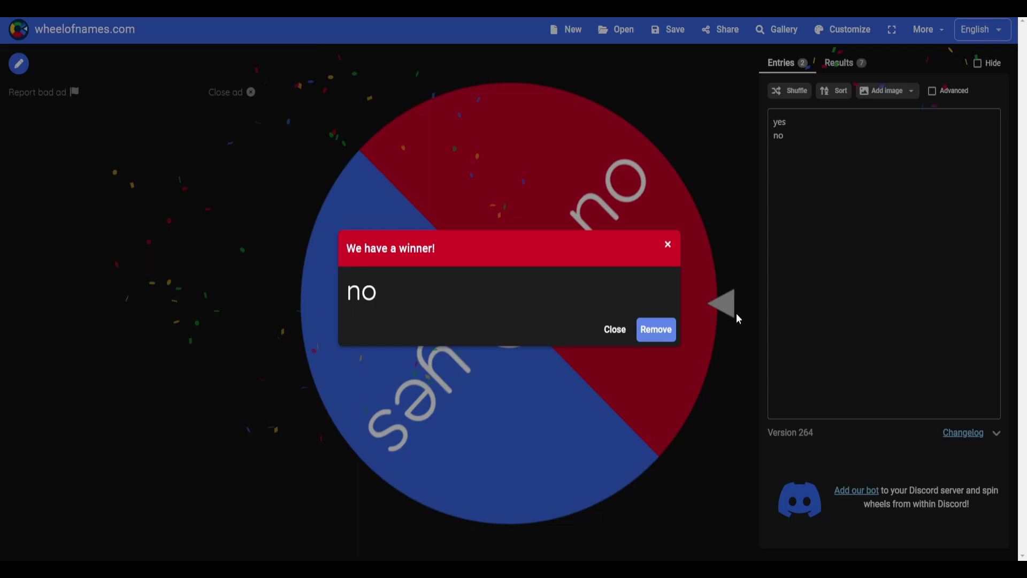
pyautogui.click(616, 330)
pyautogui.click(491, 302)
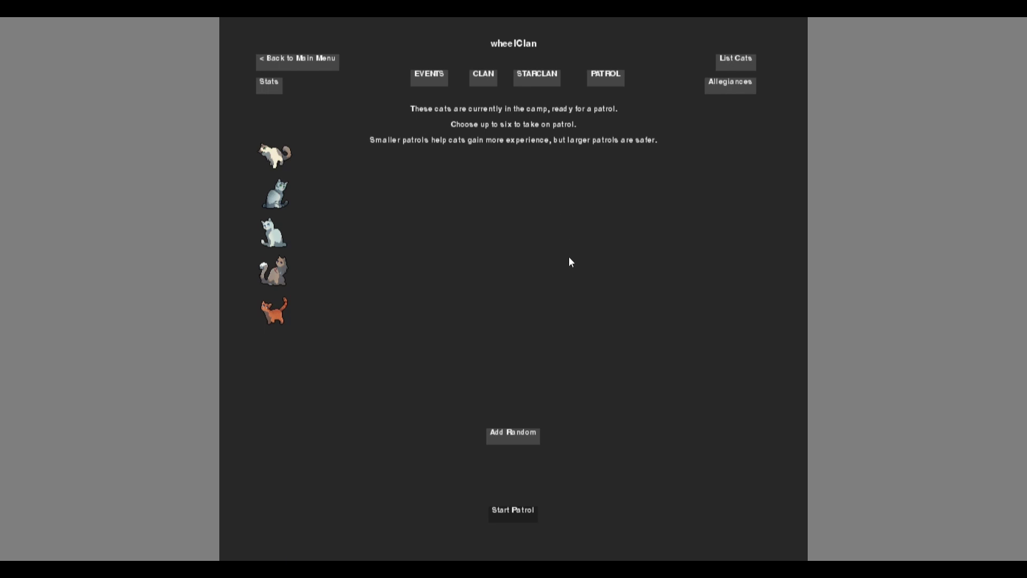
# Step: Send a random Quiettail and Pebblelily patrol and decline the herb patch event
pyautogui.click(511, 441)
pyautogui.click(517, 510)
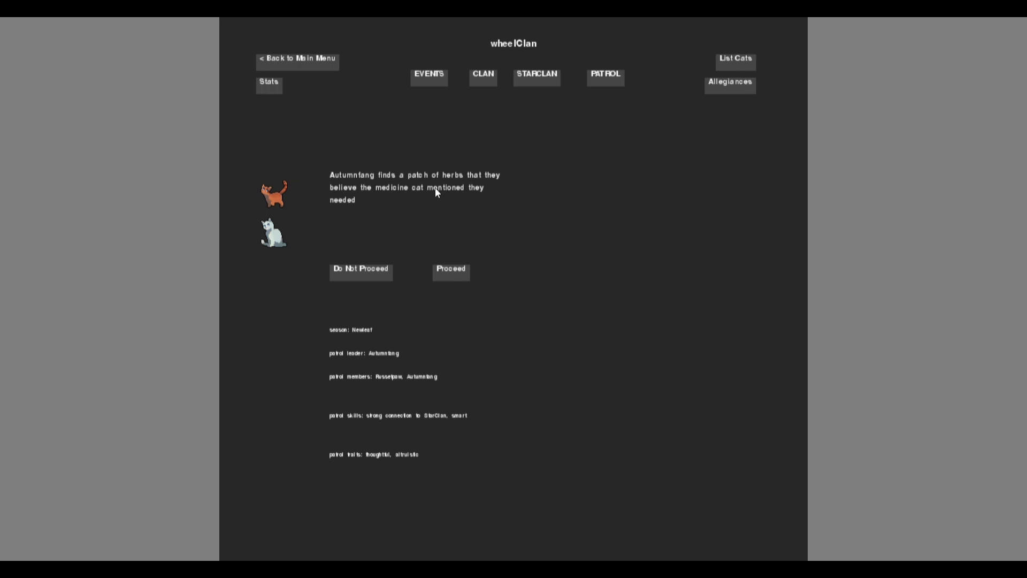
pyautogui.click(338, 278)
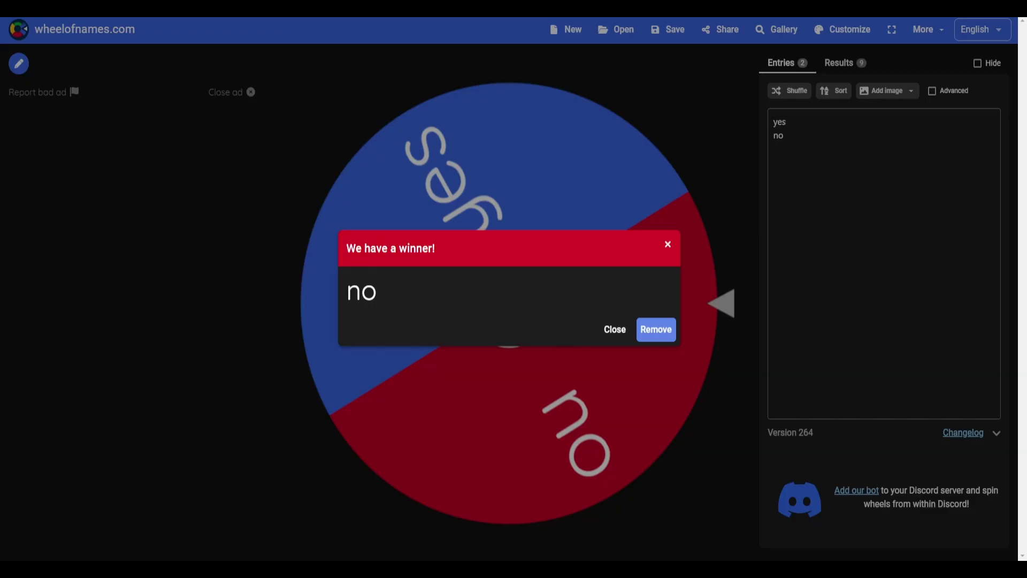
# Step: Spin the wheel again and have Quiettail go after the strange rabbit
pyautogui.click(614, 329)
pyautogui.click(514, 305)
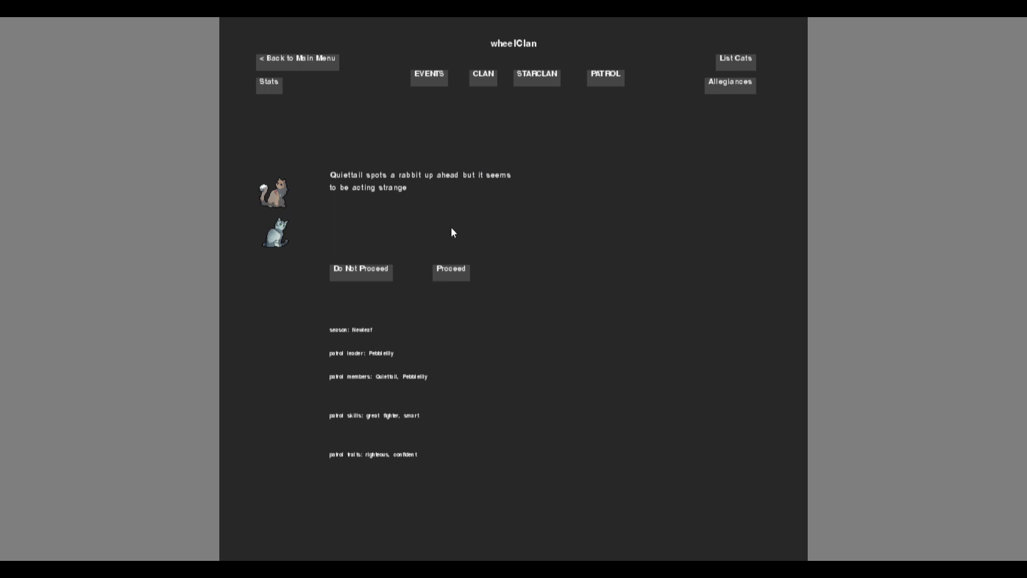
pyautogui.click(464, 270)
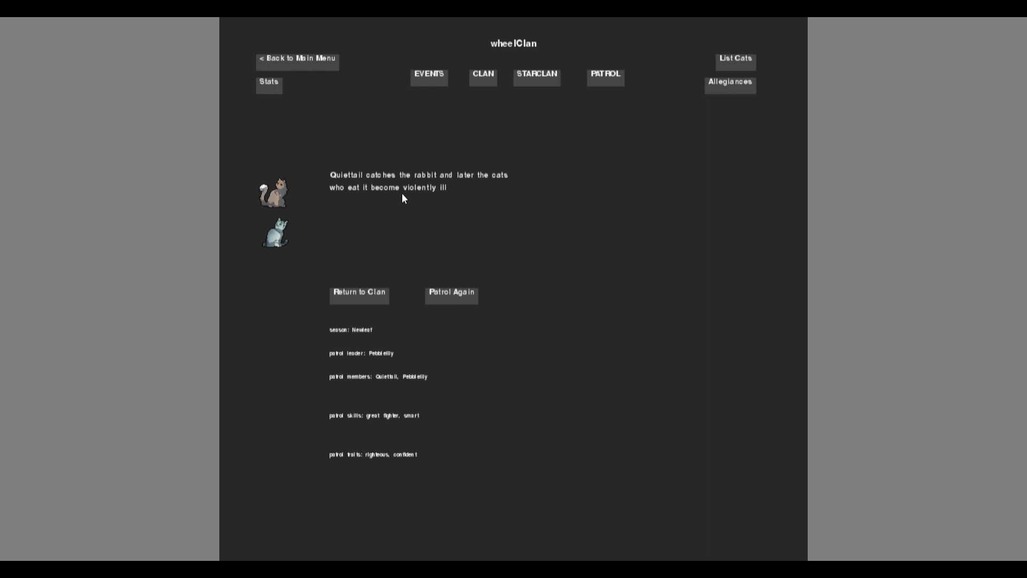
# Step: Send Needlestar out on a solo patrol and spin the wheel for the decision
pyautogui.click(452, 293)
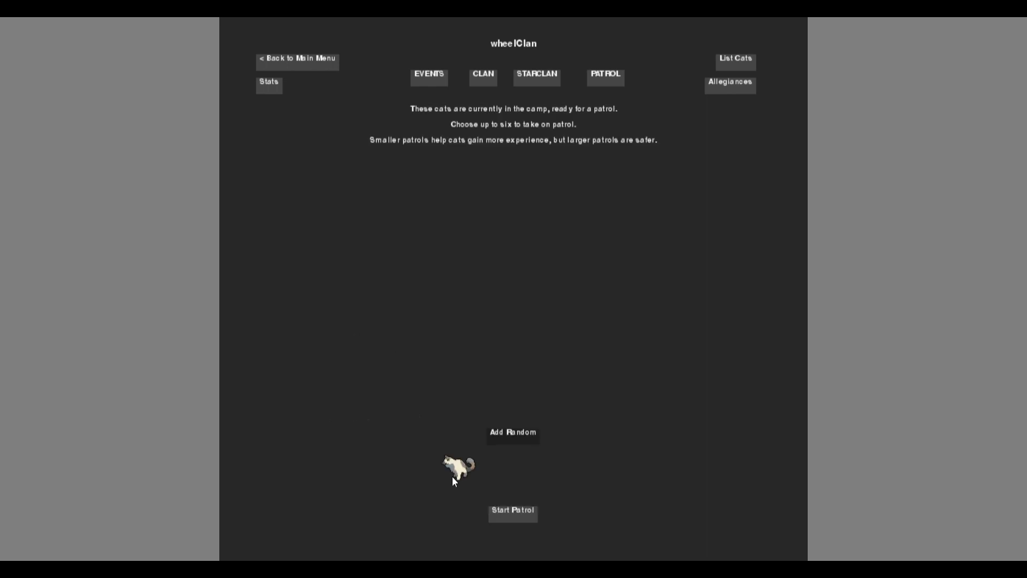
pyautogui.click(520, 514)
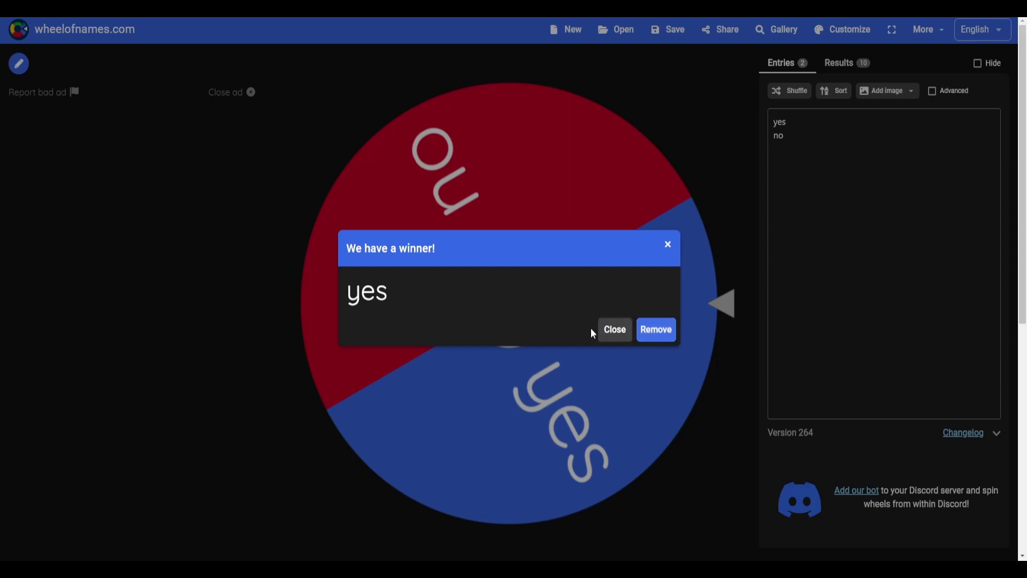
pyautogui.click(597, 329)
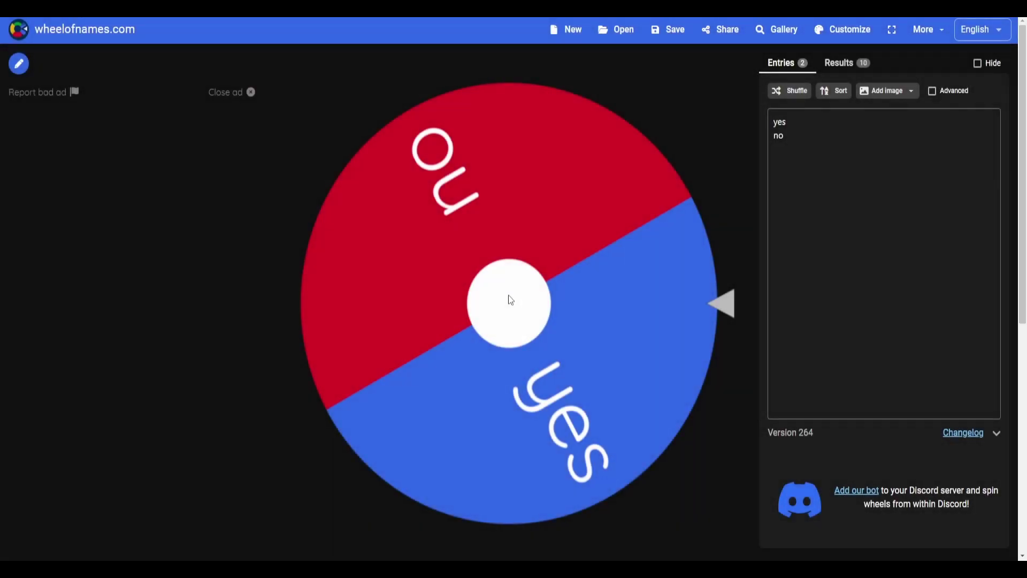
pyautogui.click(508, 295)
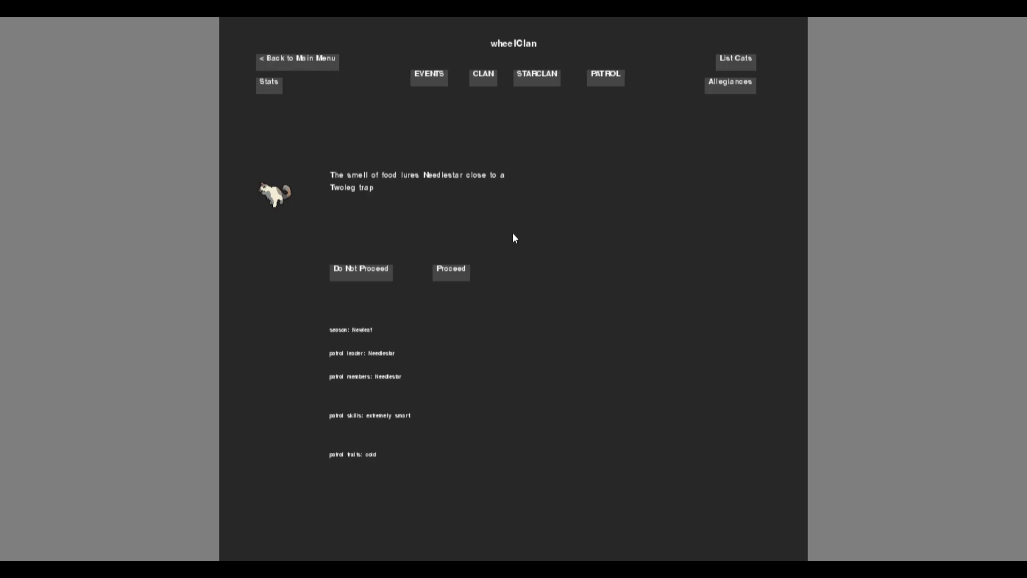
pyautogui.click(456, 270)
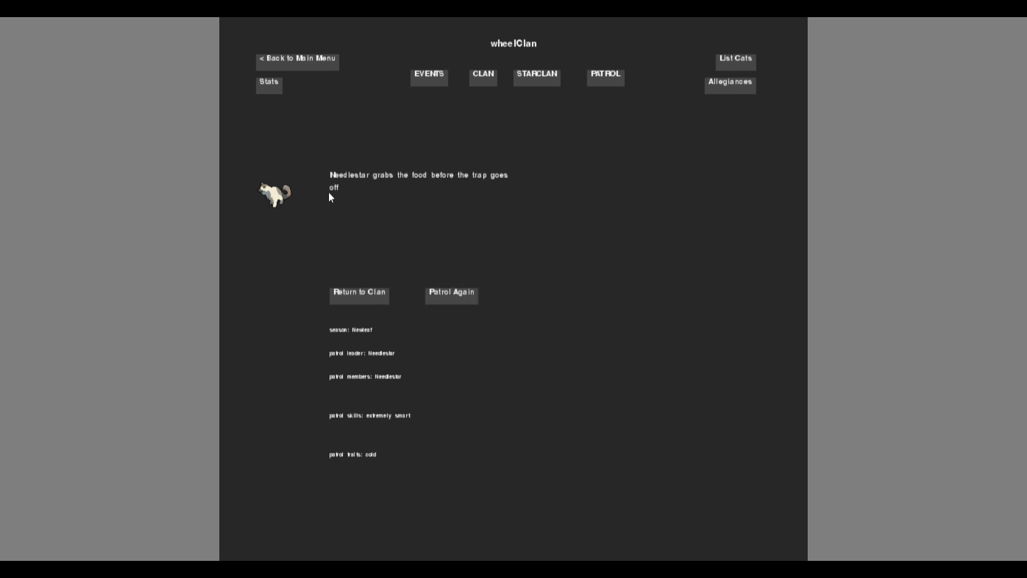
pyautogui.click(371, 308)
pyautogui.click(633, 408)
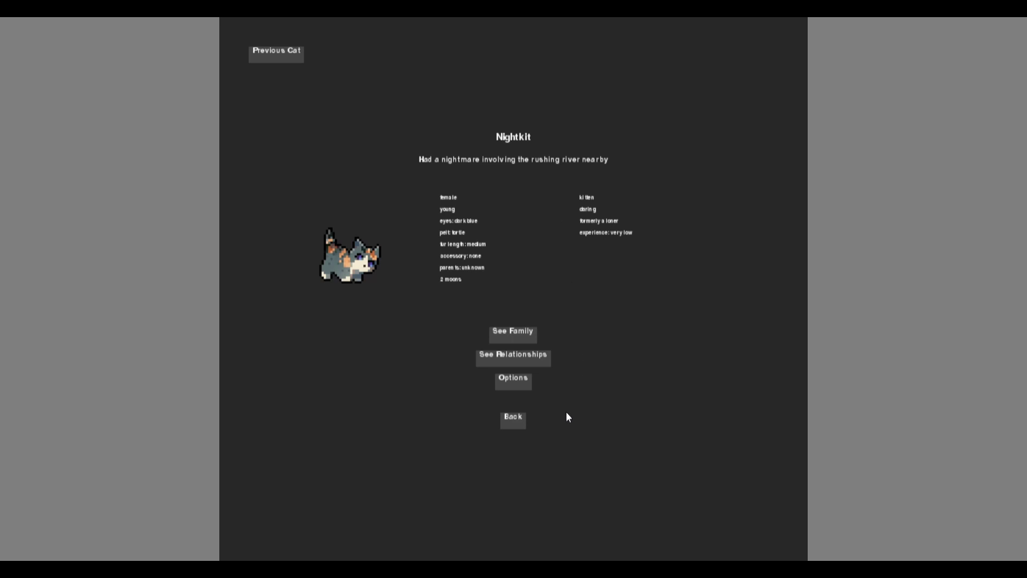
# Step: Look through Nightkit's, Russetpaw's and Needlestar's profiles, then reach the clan events page
pyautogui.click(520, 422)
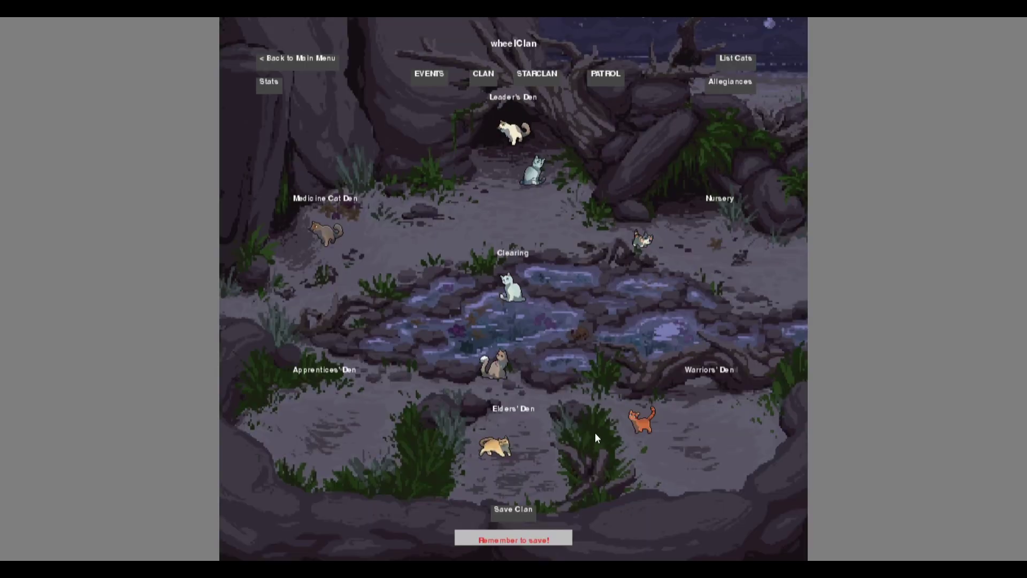
pyautogui.click(642, 422)
pyautogui.click(513, 416)
pyautogui.click(512, 140)
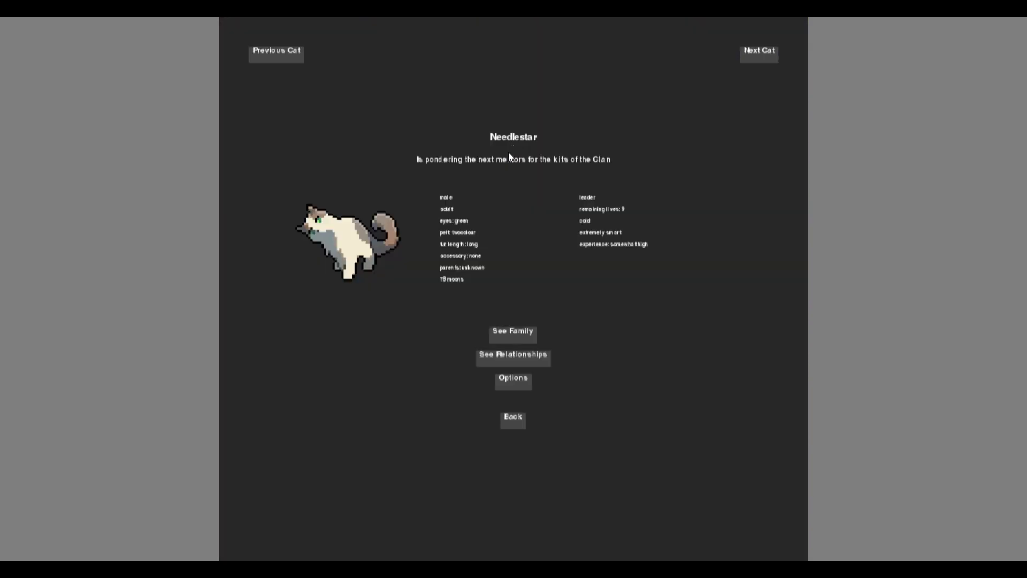
pyautogui.click(515, 418)
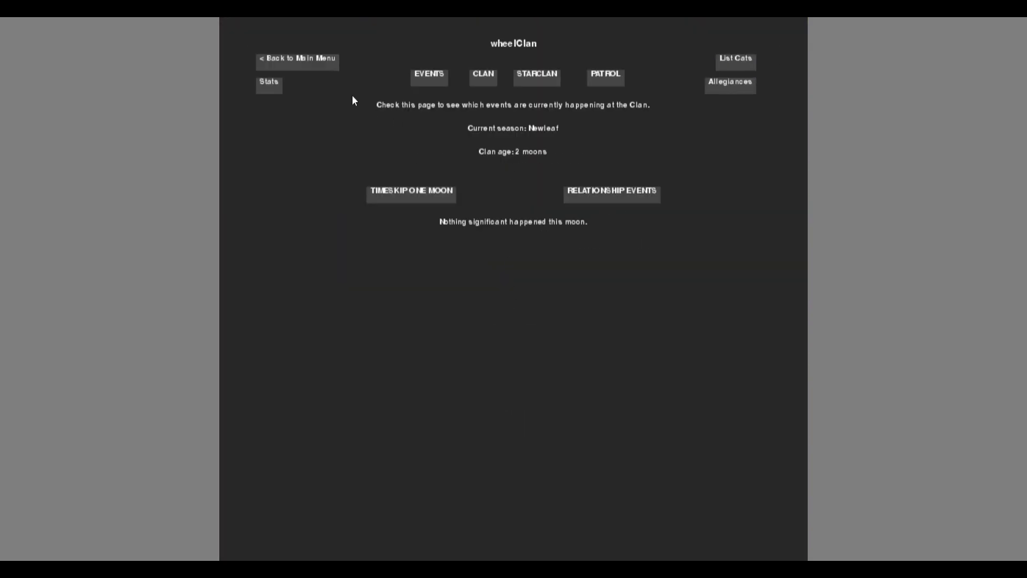
# Step: Advance wheelClan one moon to 3 moons in Greenleaf and review this moon's clan and relationship events
pyautogui.click(447, 195)
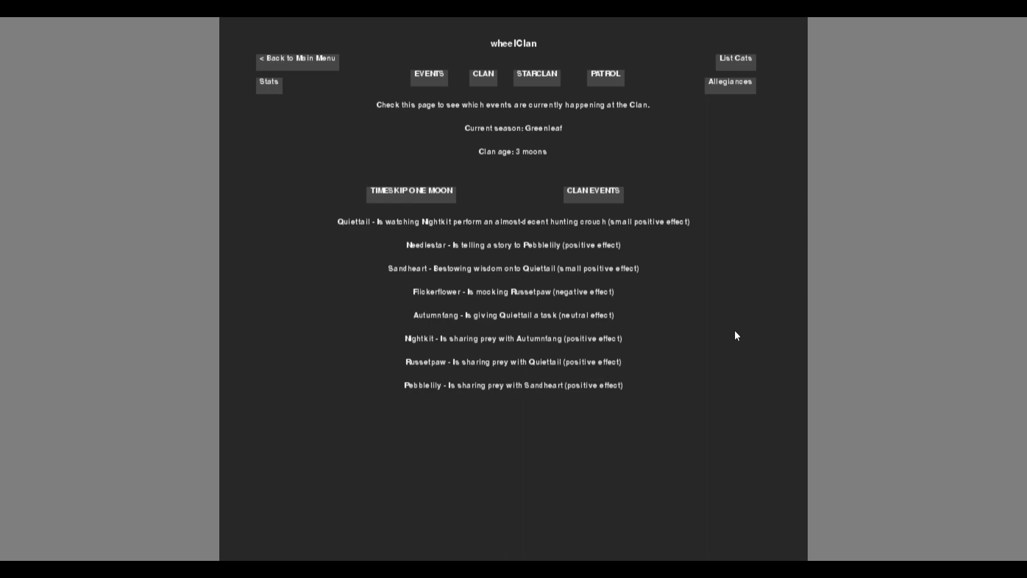
pyautogui.click(569, 196)
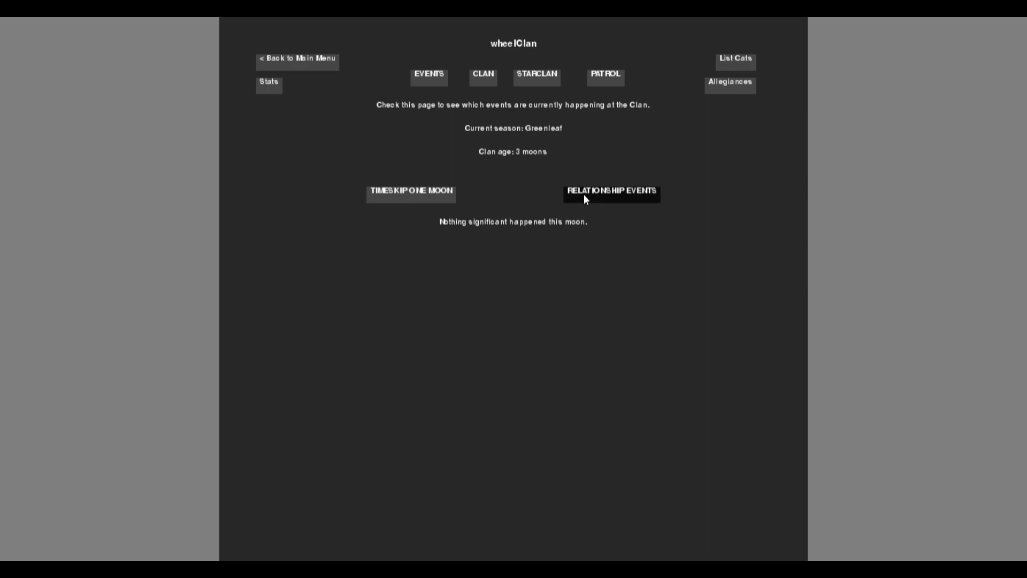
pyautogui.click(583, 194)
pyautogui.click(631, 198)
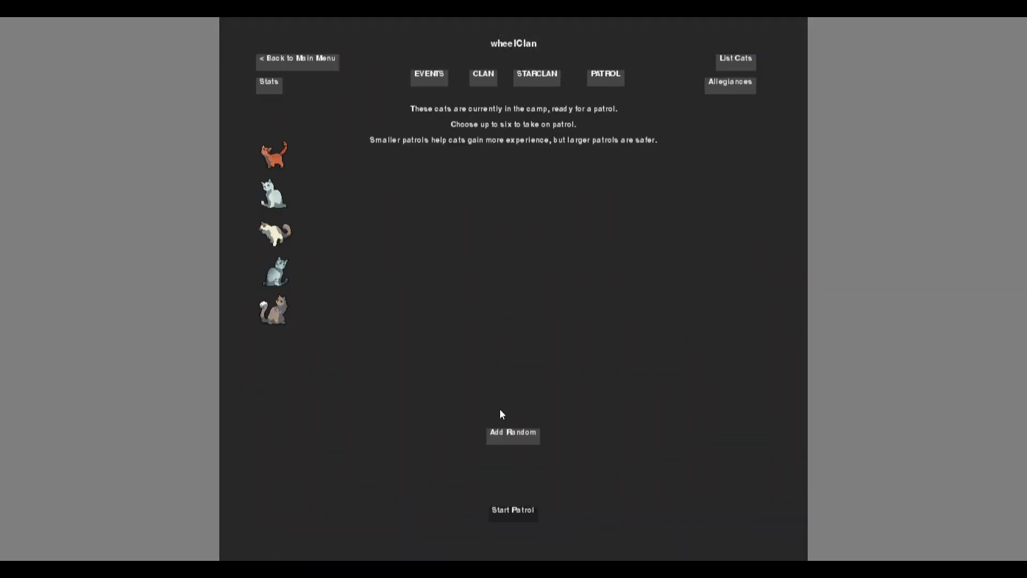
pyautogui.click(297, 64)
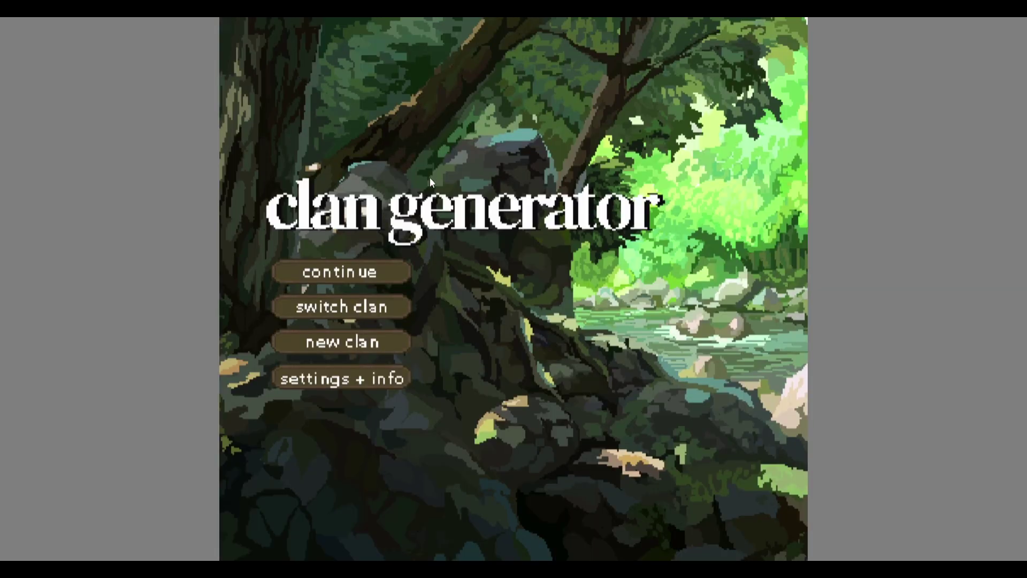
pyautogui.click(380, 266)
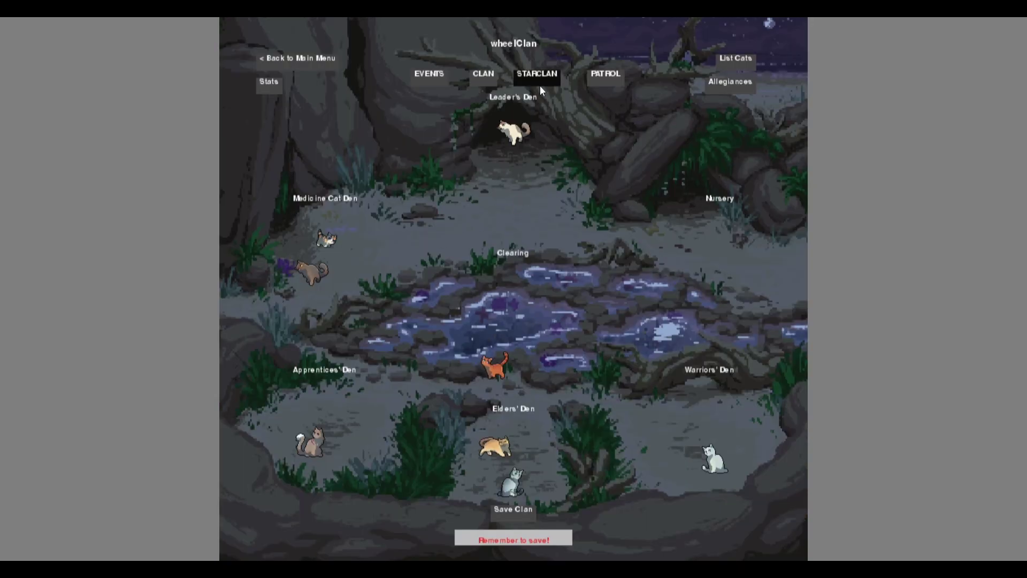
pyautogui.click(312, 271)
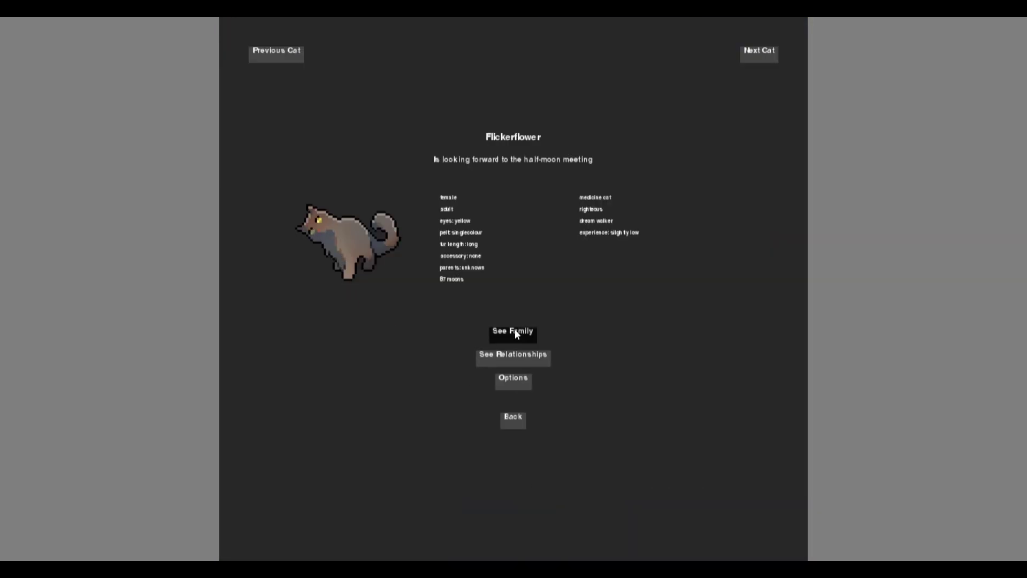
pyautogui.click(512, 378)
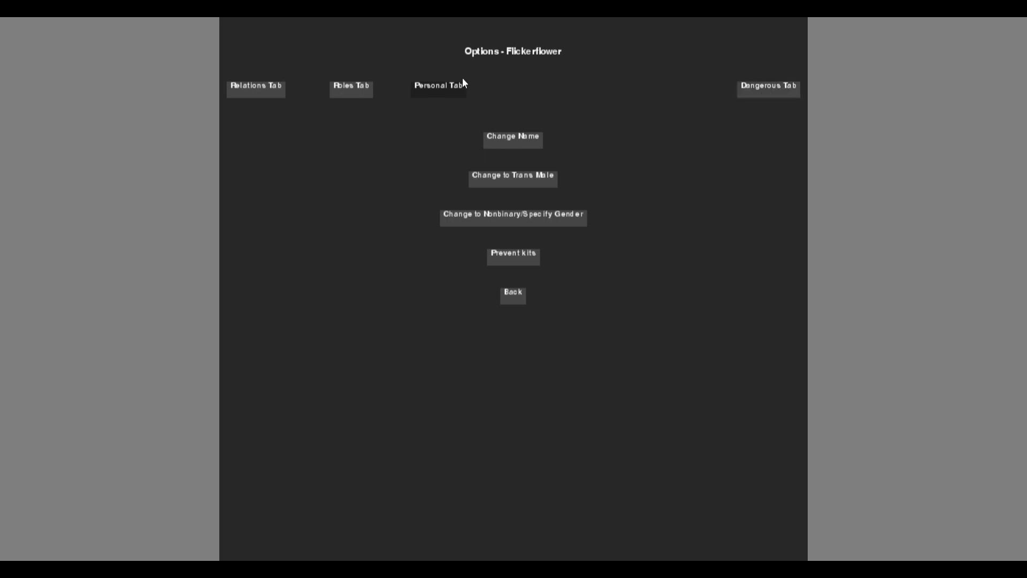
pyautogui.click(743, 84)
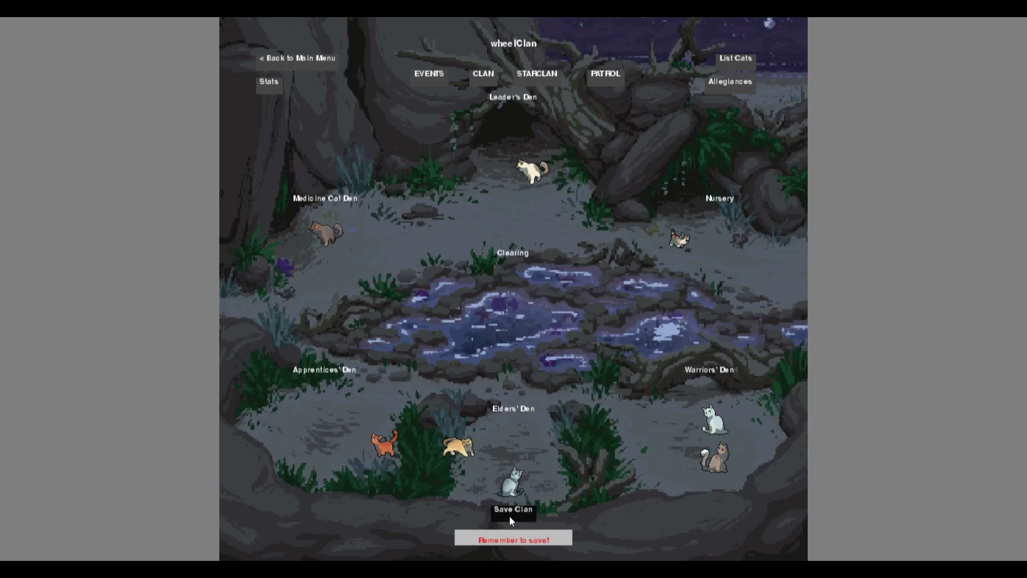
# Step: Save wheelClan and line up two cats for a new patrol
pyautogui.click(509, 516)
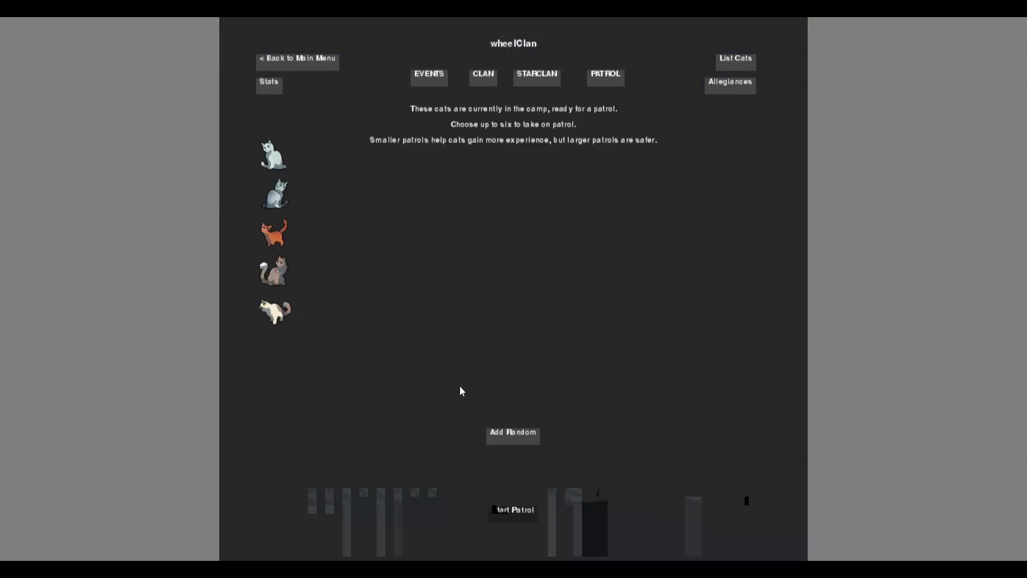
pyautogui.click(520, 437)
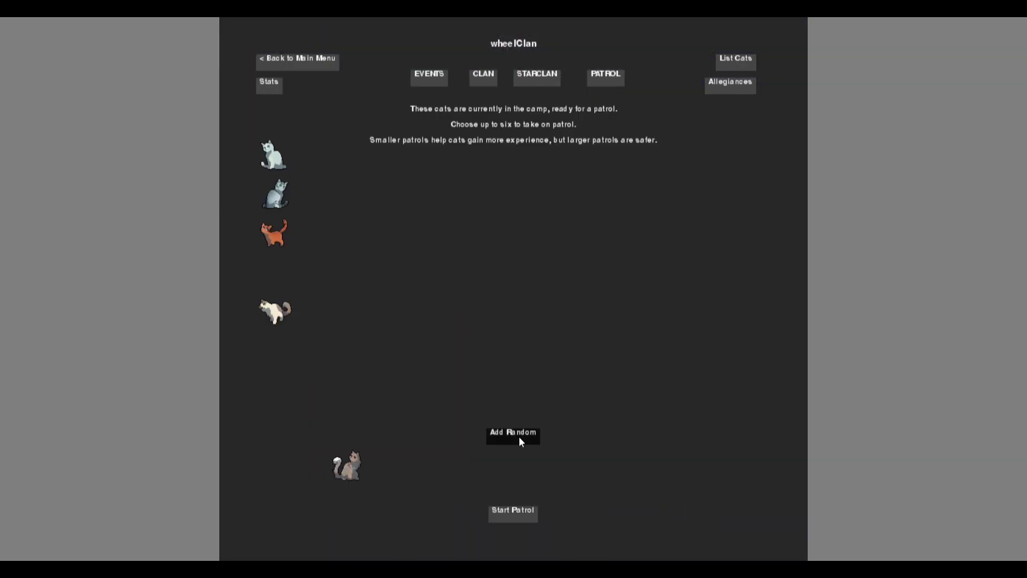
# Step: Send Autumnfang's patrol out, let the wheel decide, and proceed with the wounded-cat encounter
pyautogui.click(518, 512)
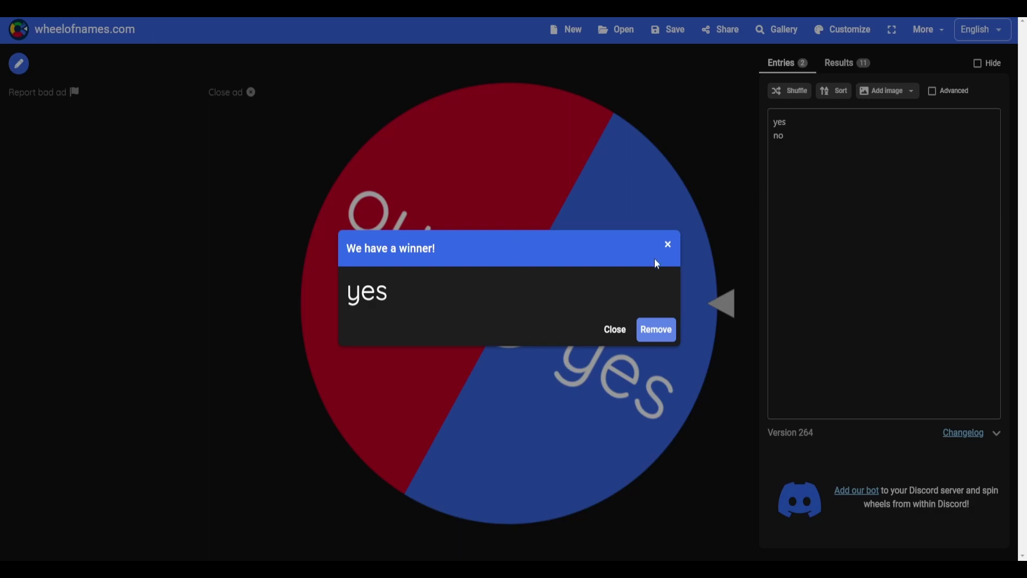
pyautogui.click(809, 154)
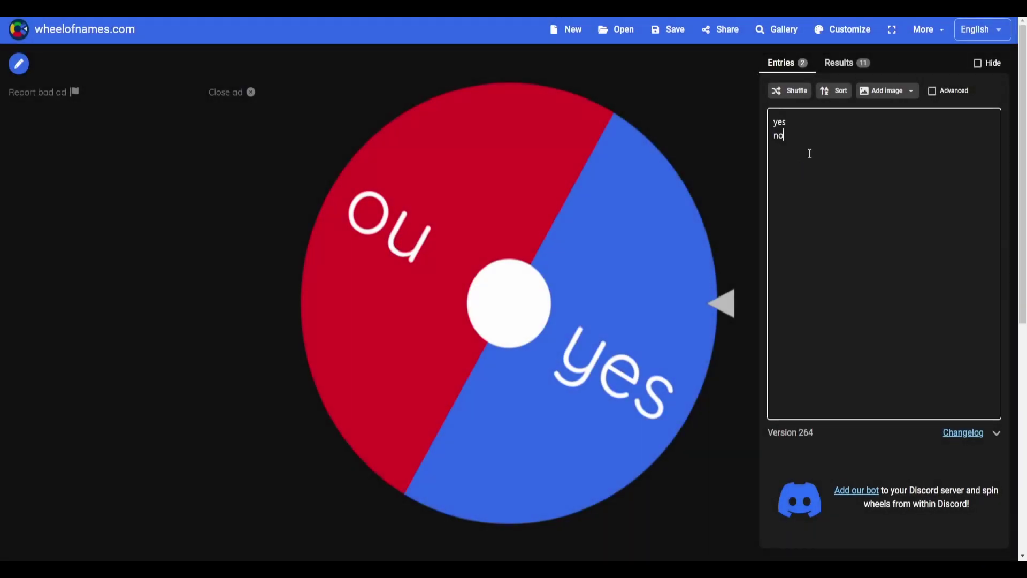
pyautogui.write('antagonize')
pyautogui.click(569, 291)
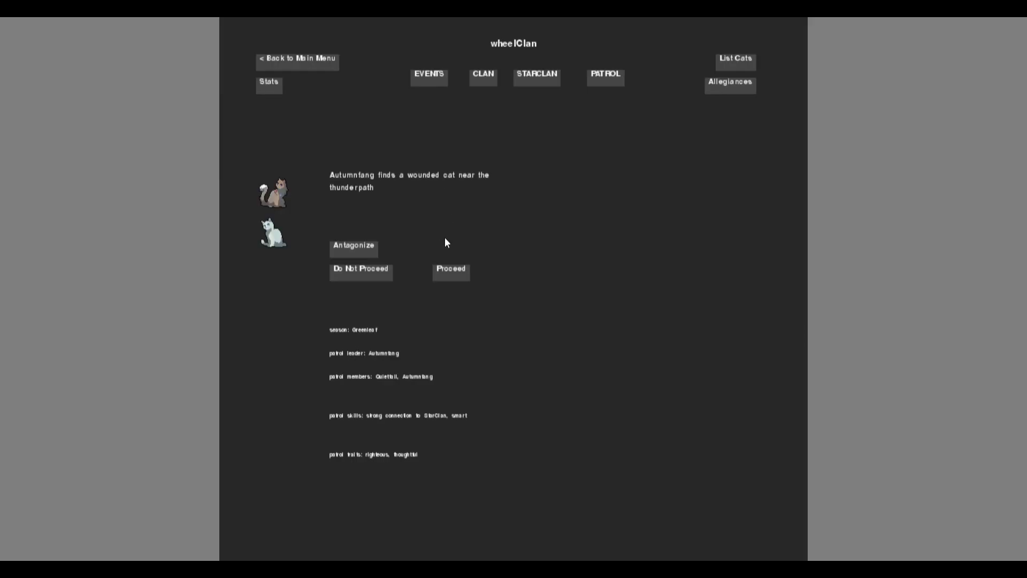
pyautogui.click(459, 273)
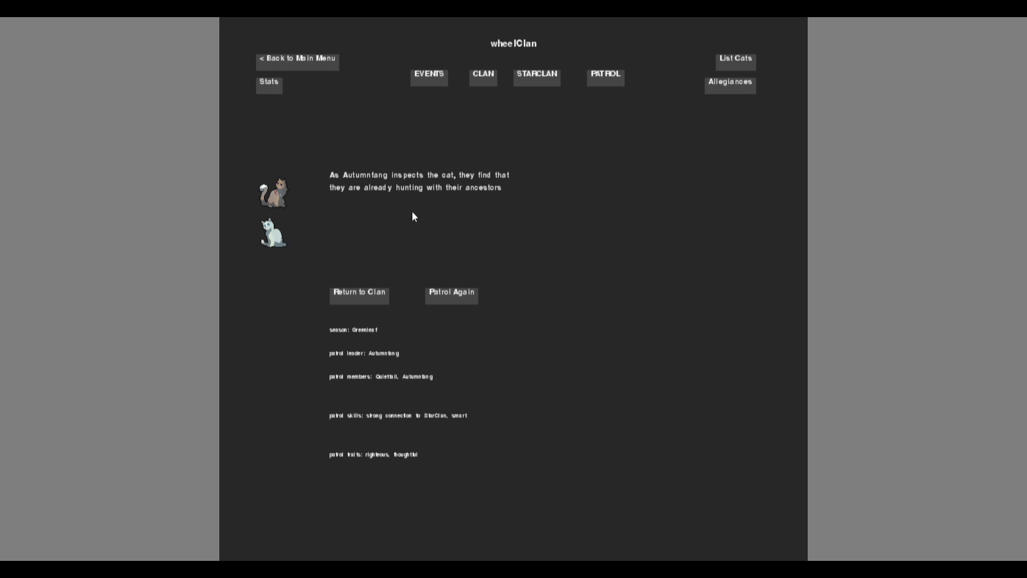
# Step: Run another patrol, let the wheel decide, and proceed to free the Clanmate trapped in brambles
pyautogui.click(459, 294)
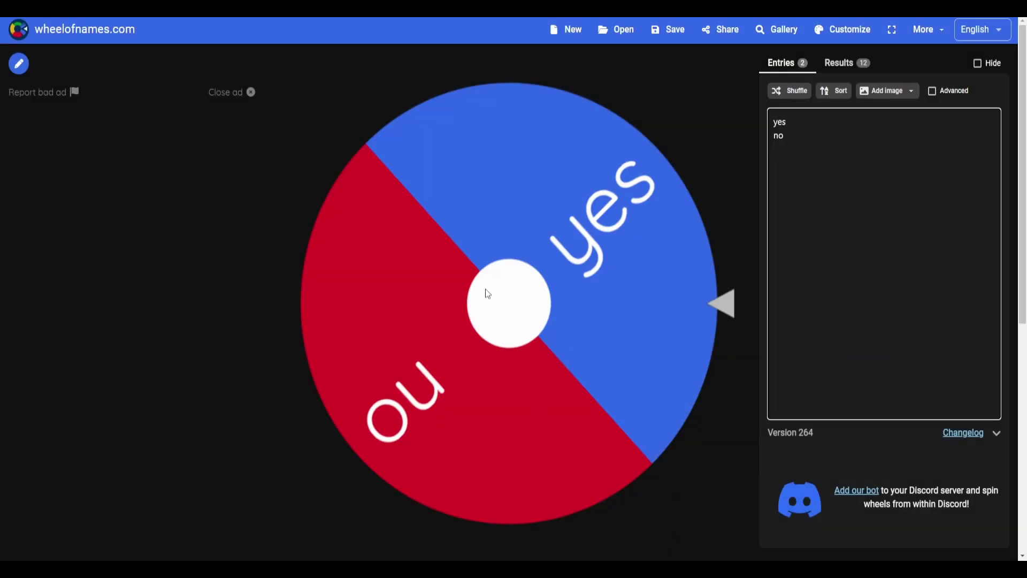
pyautogui.click(485, 294)
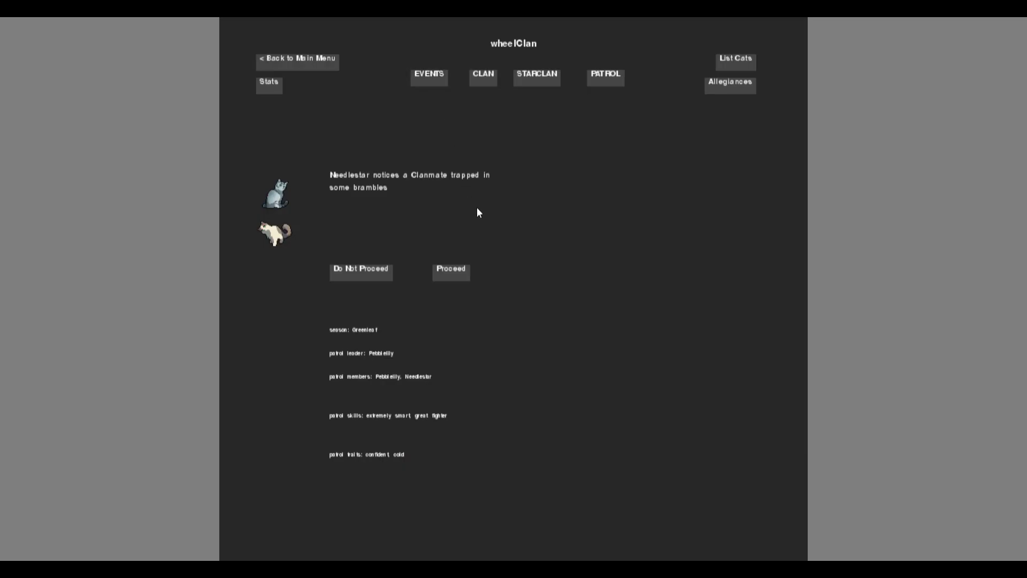
pyautogui.click(464, 274)
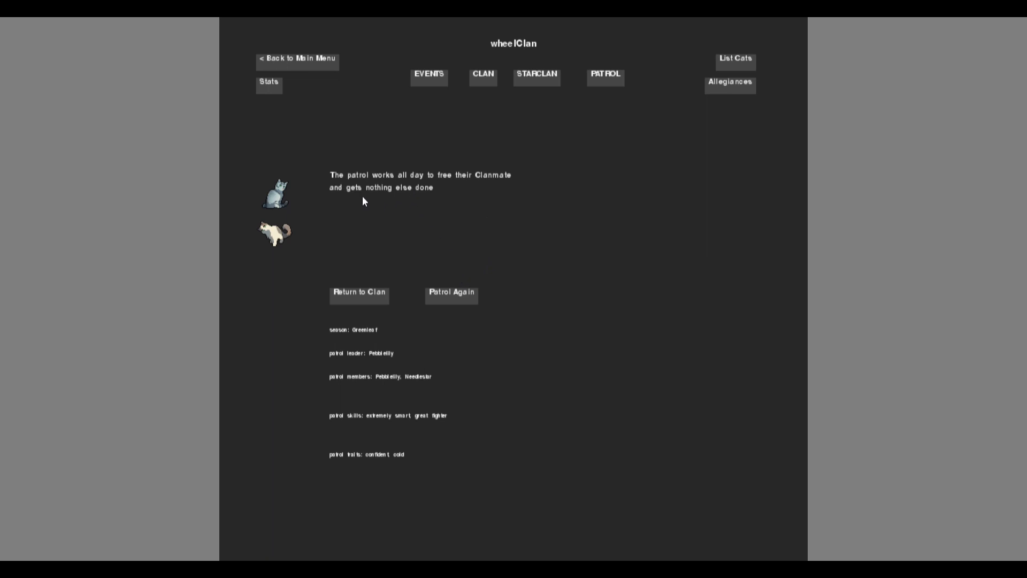
# Step: Send Russetpaw on a solo patrol and decline to proceed with the encounter
pyautogui.click(450, 298)
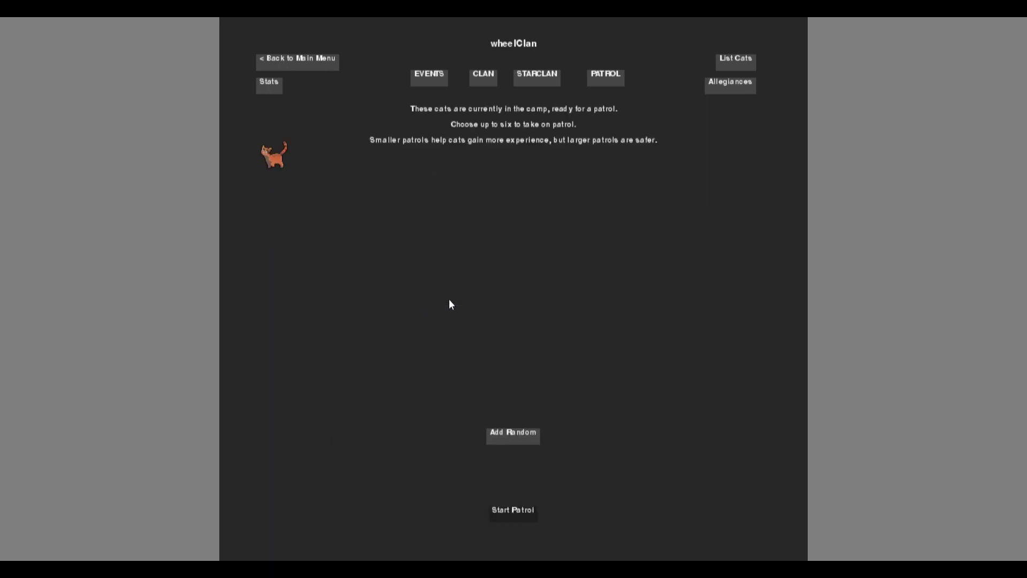
pyautogui.click(507, 436)
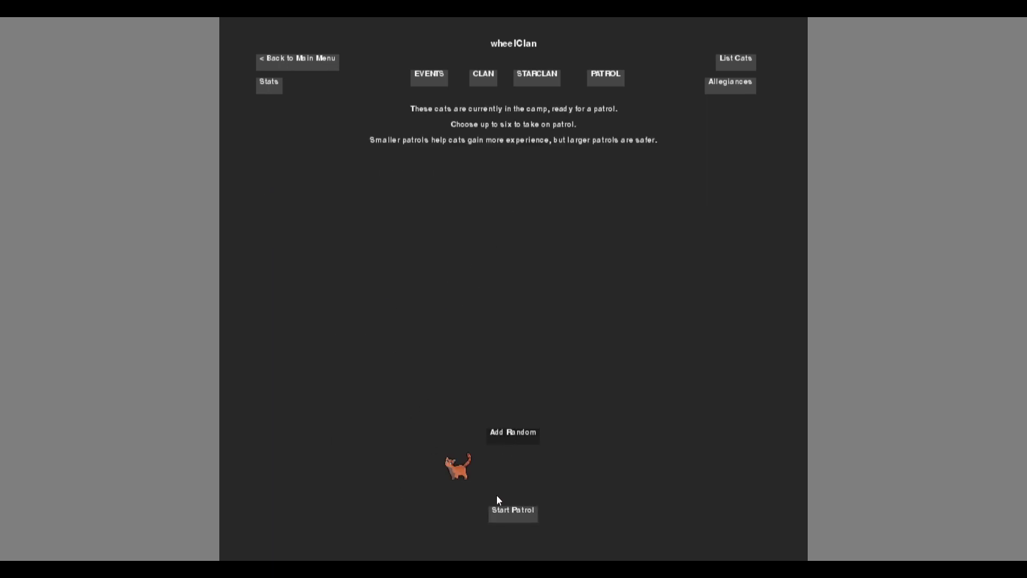
pyautogui.click(508, 510)
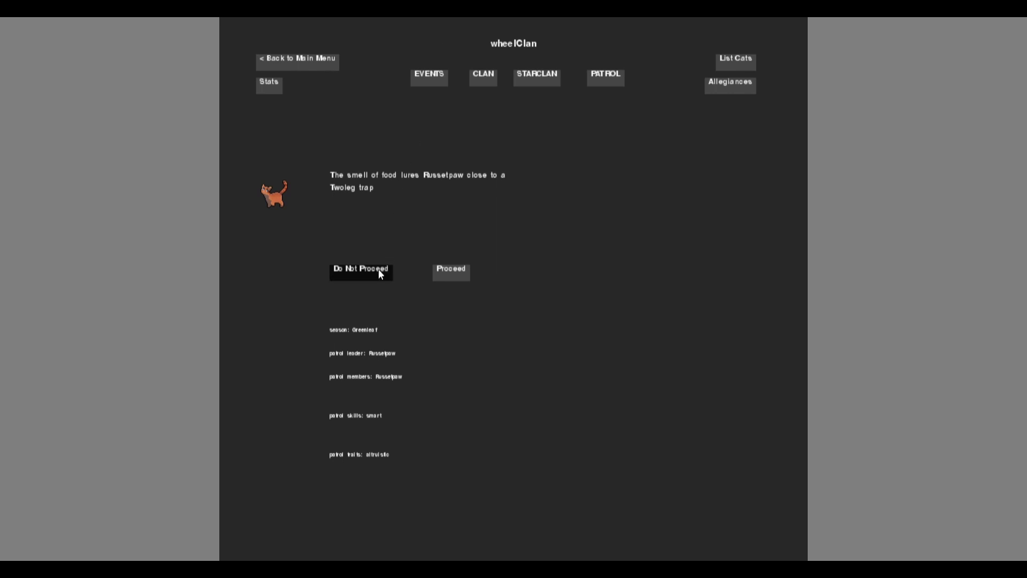
pyautogui.click(379, 273)
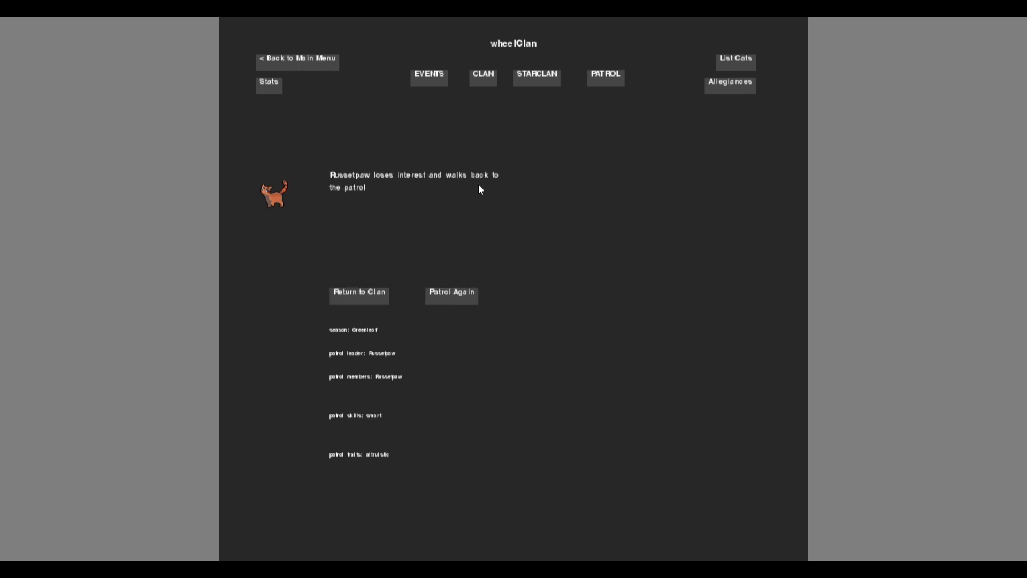
pyautogui.click(354, 290)
pyautogui.click(341, 265)
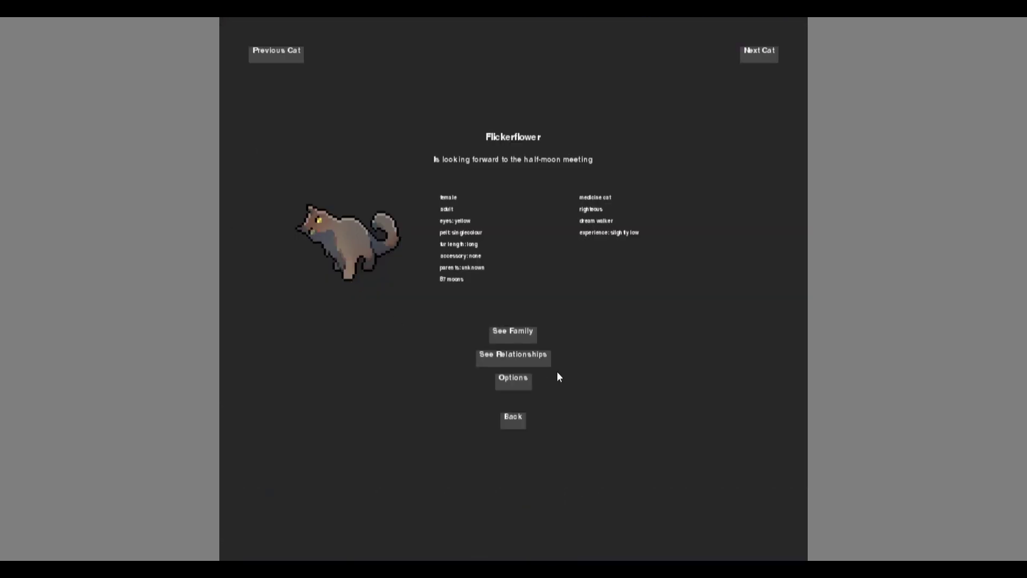
pyautogui.click(512, 423)
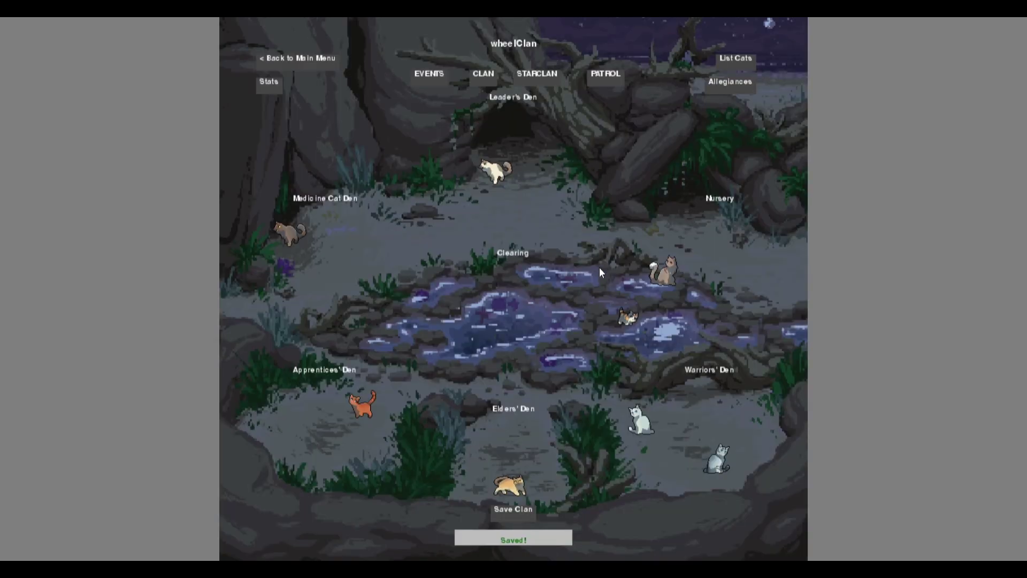
pyautogui.click(430, 76)
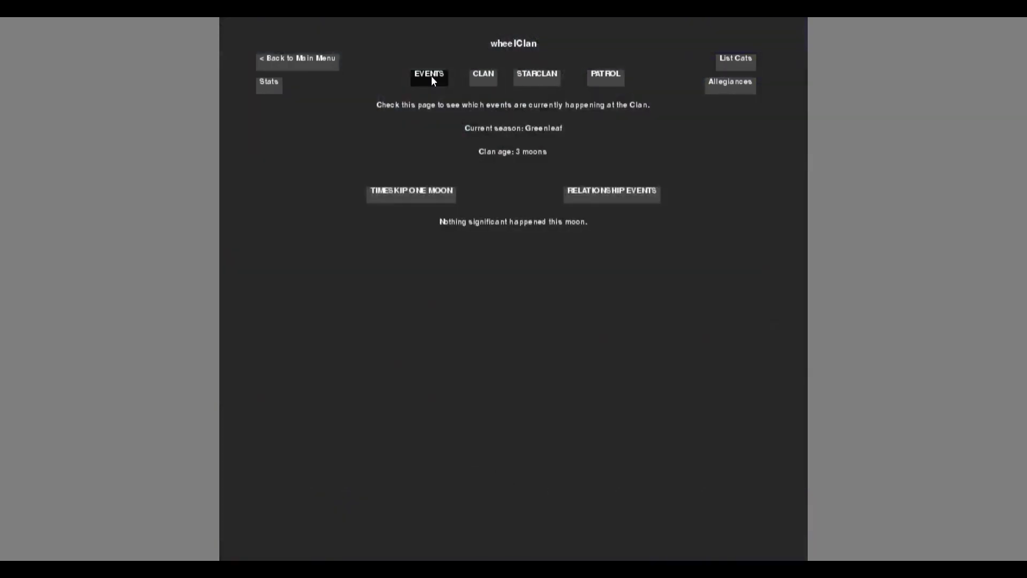
# Step: Advance wheelClan to 4 moons and start Pebblelily's fishing patrol
pyautogui.click(438, 197)
pyautogui.click(580, 196)
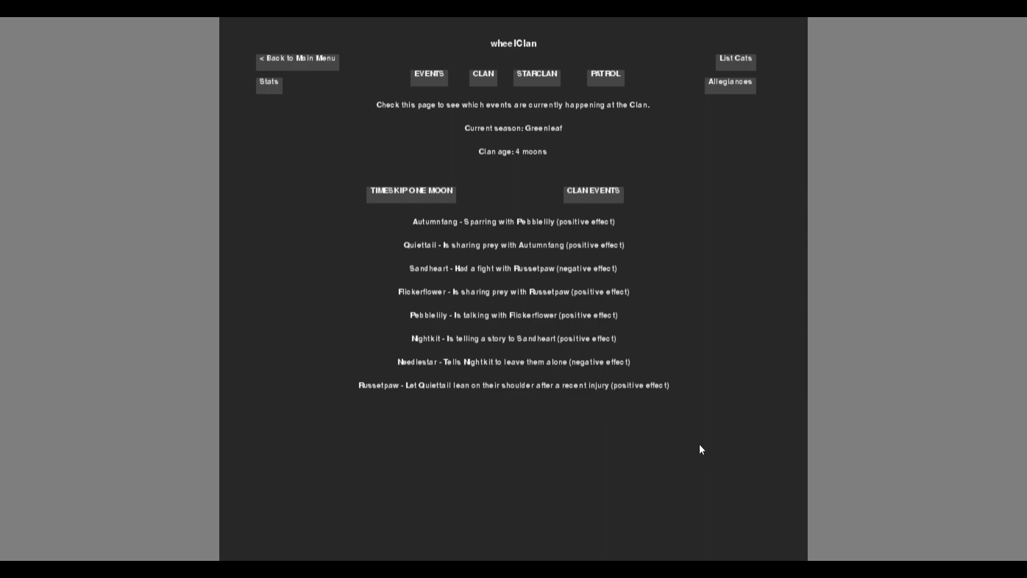
pyautogui.click(480, 78)
pyautogui.click(435, 75)
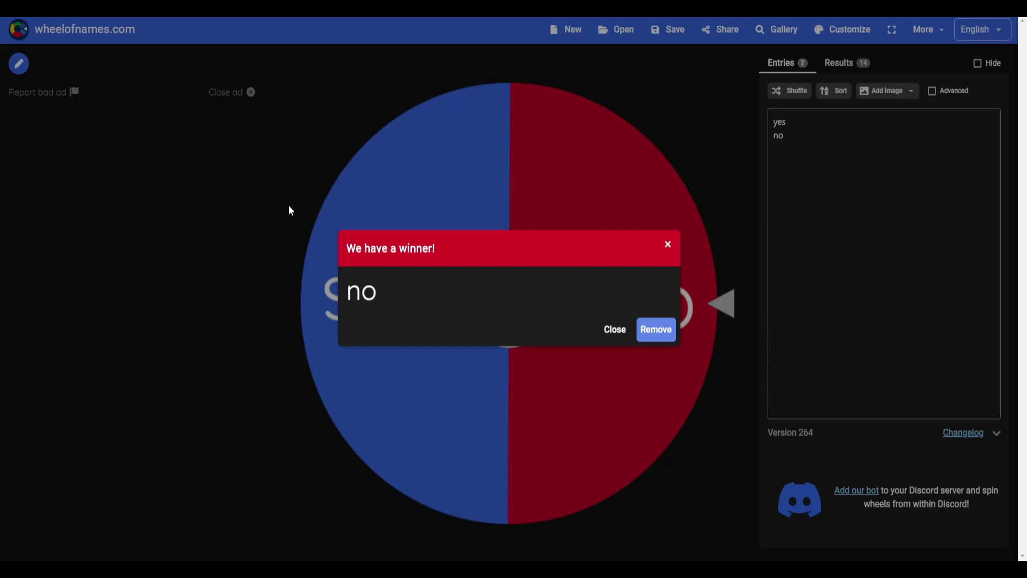
# Step: Let the wheel decide, proceed to catch the fish for fresh-kill, and pick two cats for the next patrol
pyautogui.click(503, 301)
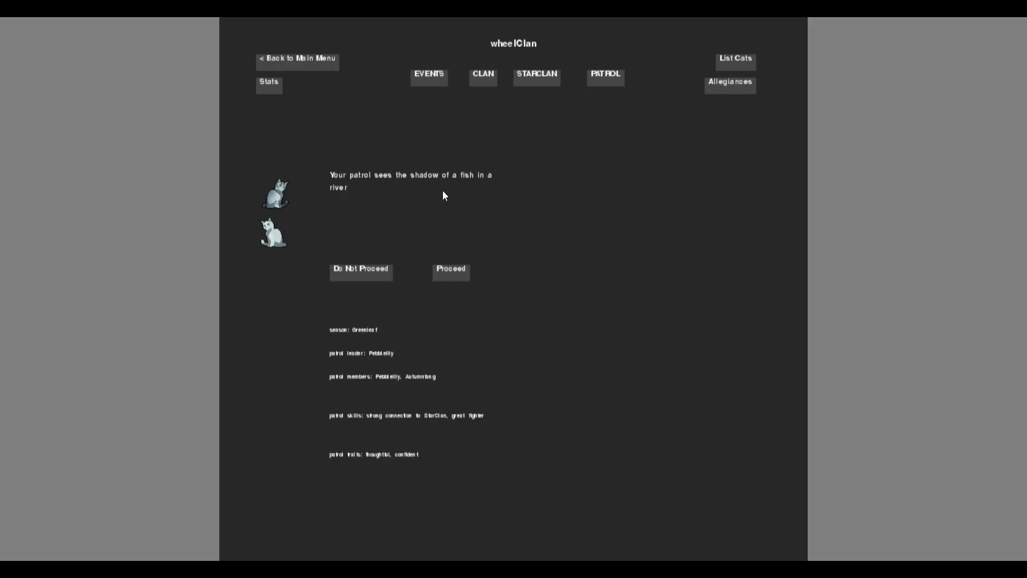
pyautogui.click(459, 271)
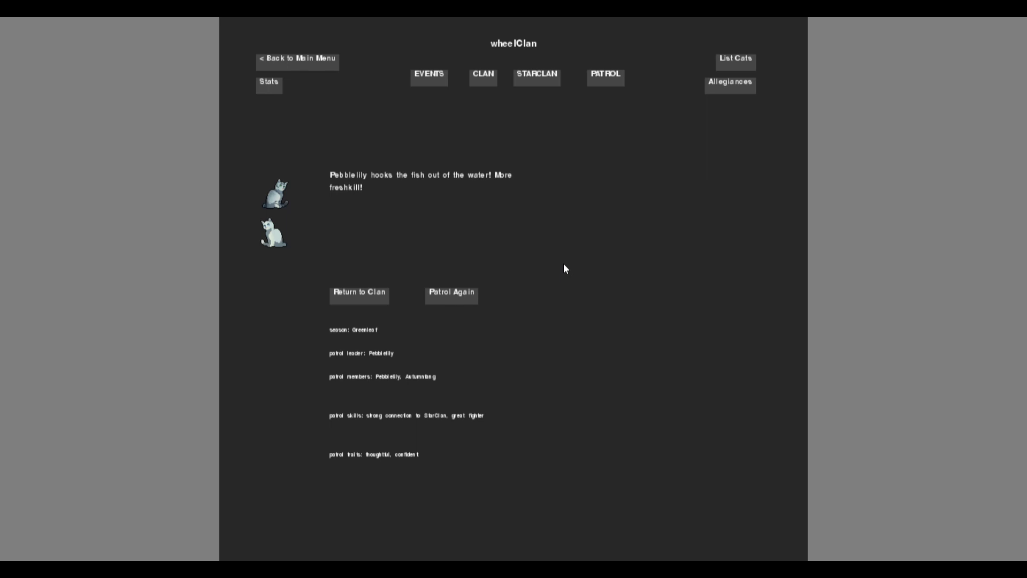
pyautogui.click(448, 300)
pyautogui.doubleClick(506, 432)
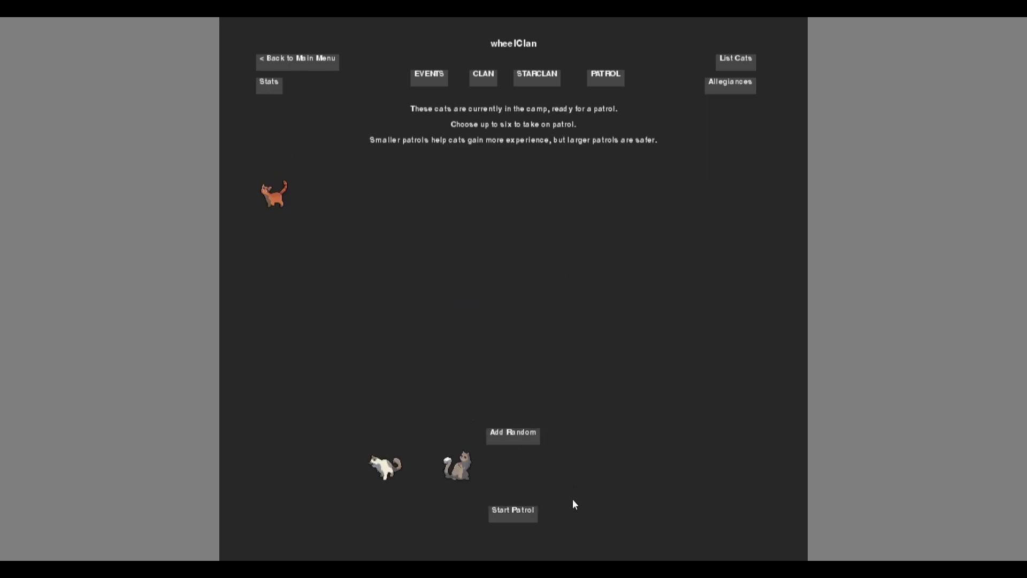
# Step: Send Needlestar's patrol out, add an 'atagonize' entry to the wheel beside yes and no, and spin it for the loner
pyautogui.click(517, 514)
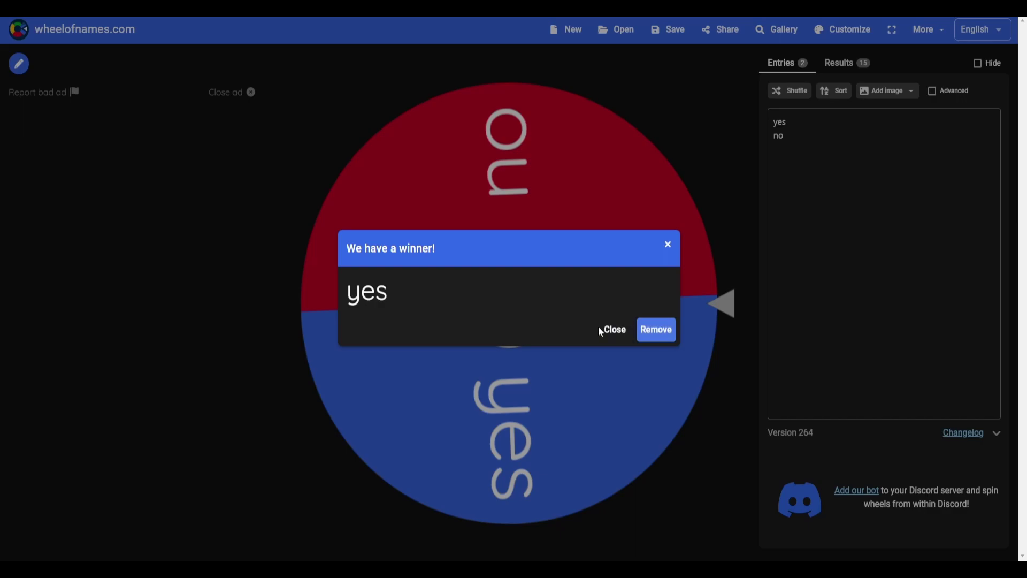
pyautogui.click(615, 329)
pyautogui.click(813, 157)
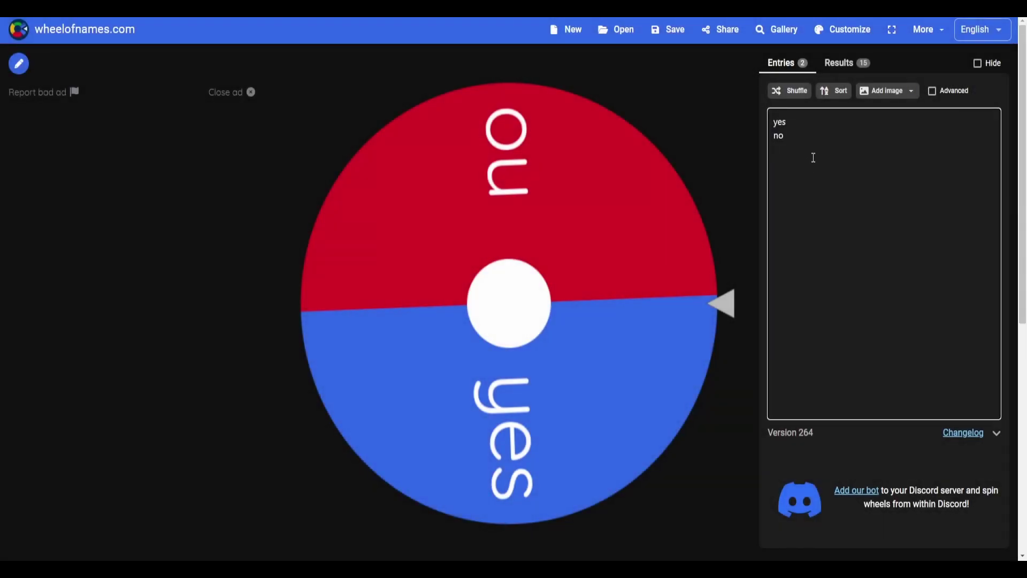
pyautogui.write('atag')
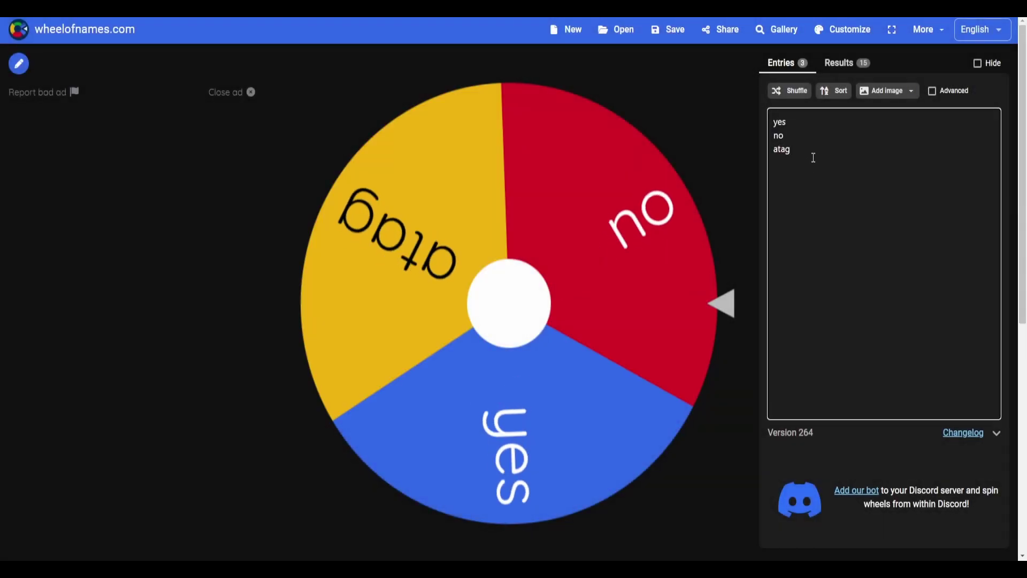
pyautogui.write('onize')
pyautogui.click(525, 283)
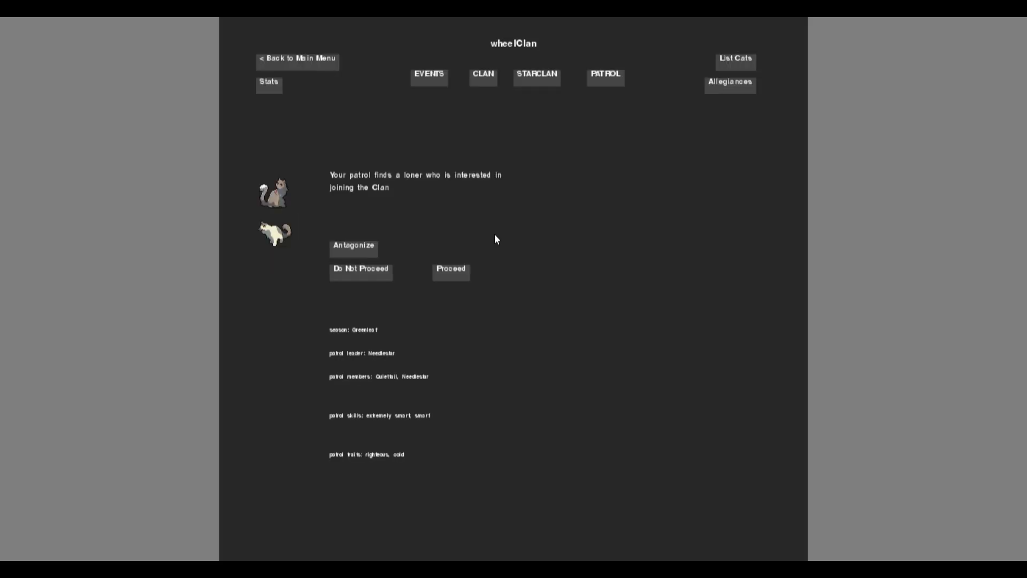
# Step: Drive off the loner, then view Flickerflower's relationships and move to the next cat
pyautogui.click(344, 247)
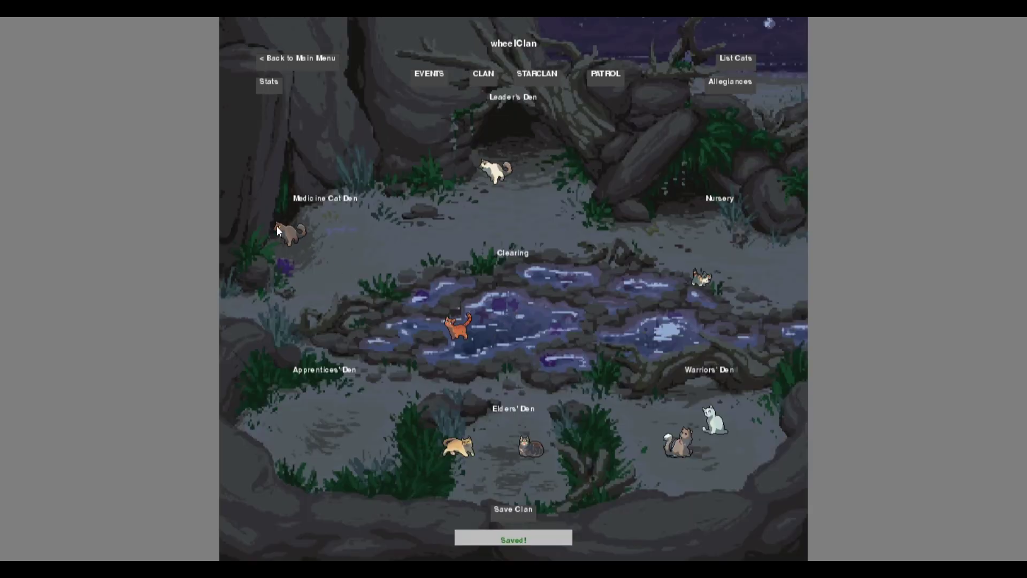
pyautogui.click(279, 230)
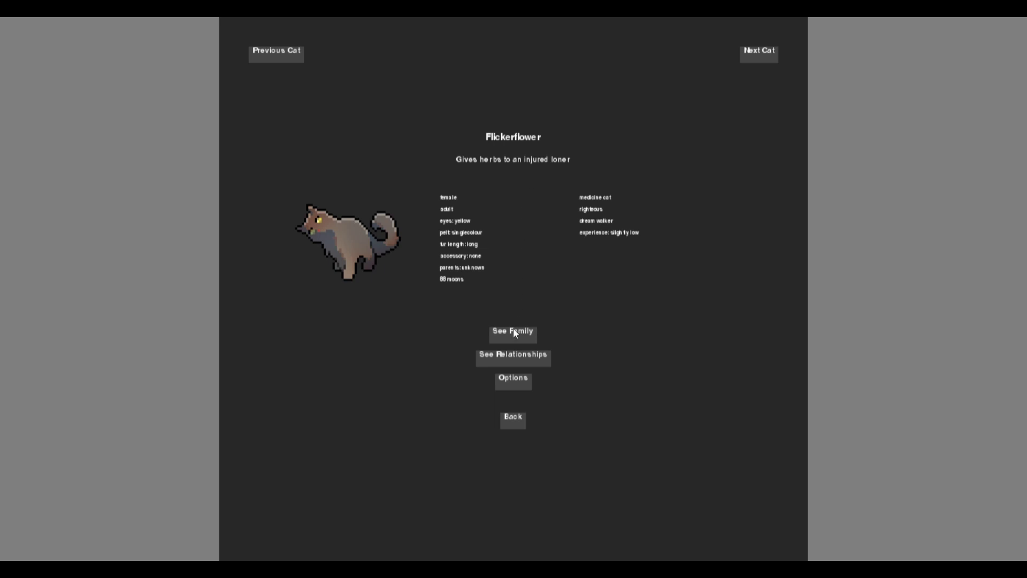
pyautogui.click(514, 354)
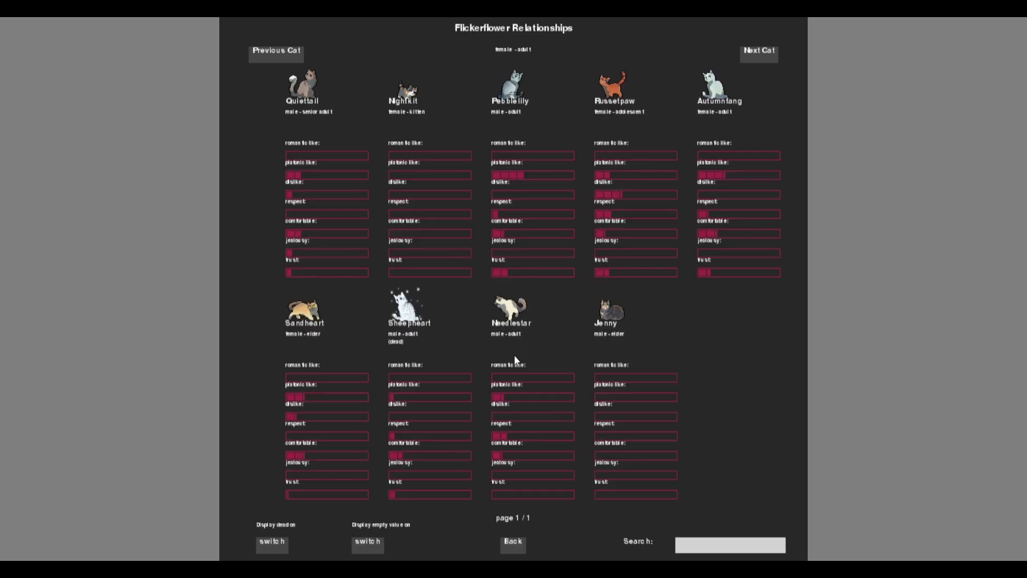
pyautogui.click(763, 64)
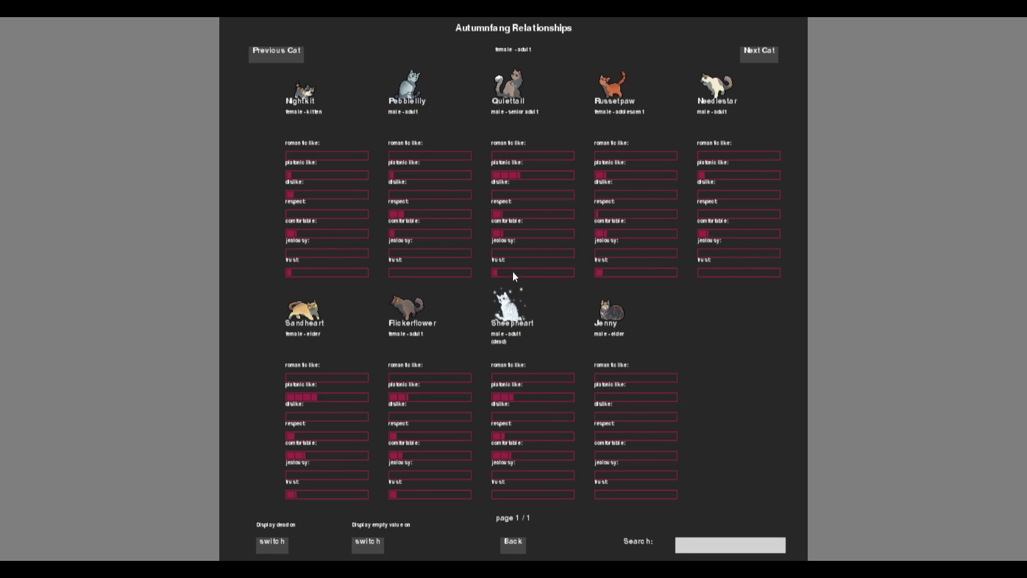
pyautogui.click(288, 60)
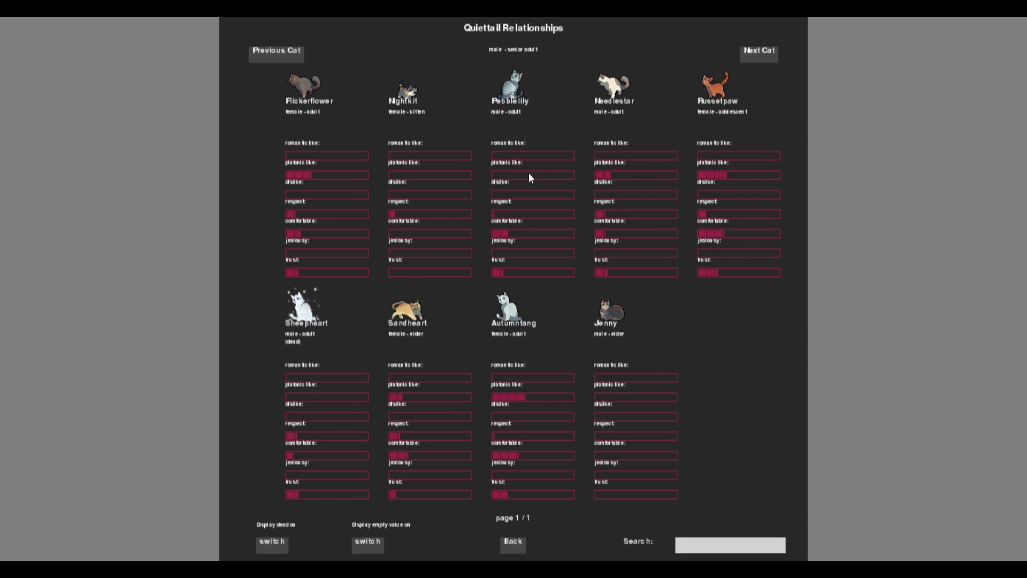
pyautogui.click(764, 63)
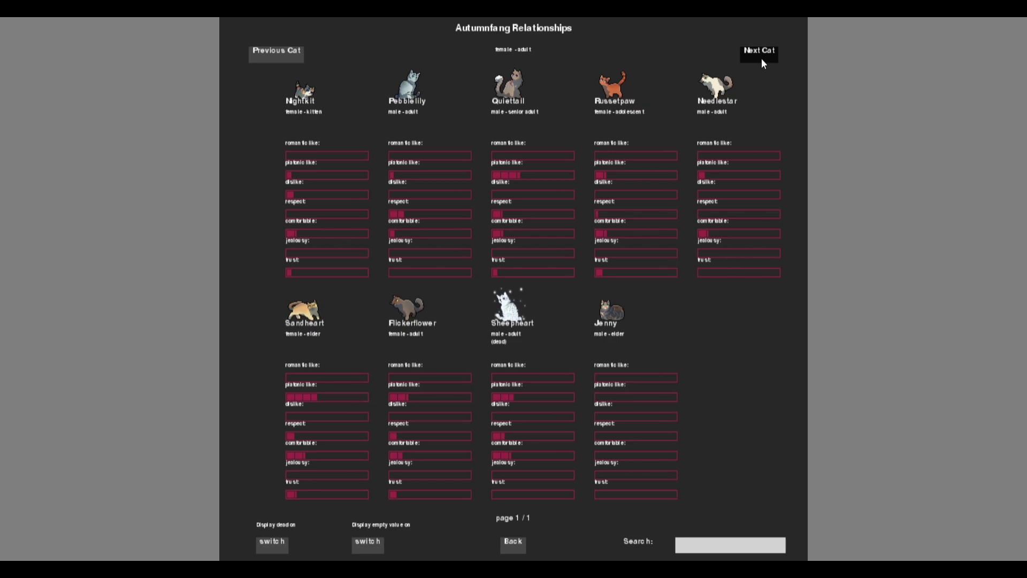
pyautogui.click(764, 63)
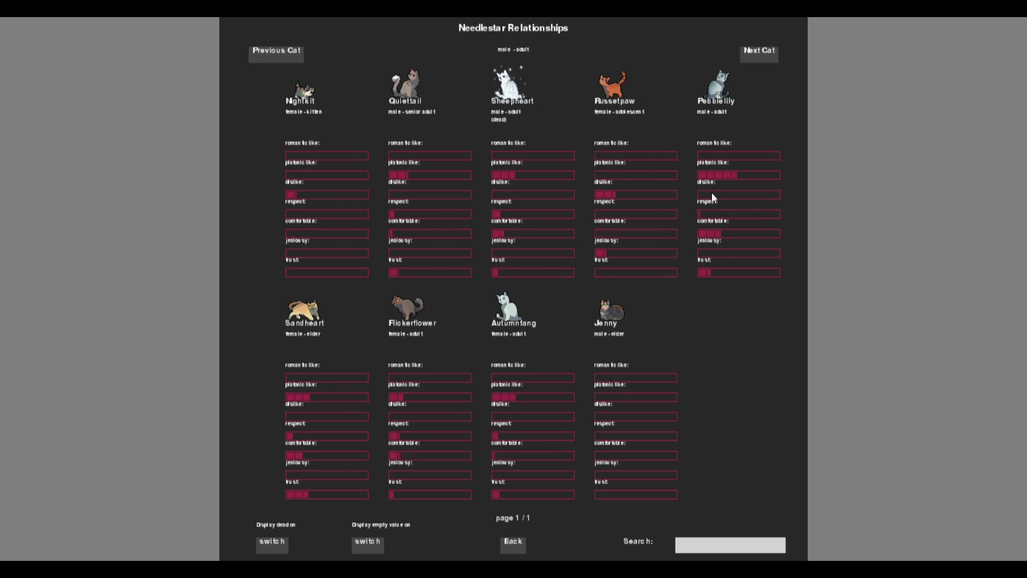
pyautogui.click(759, 53)
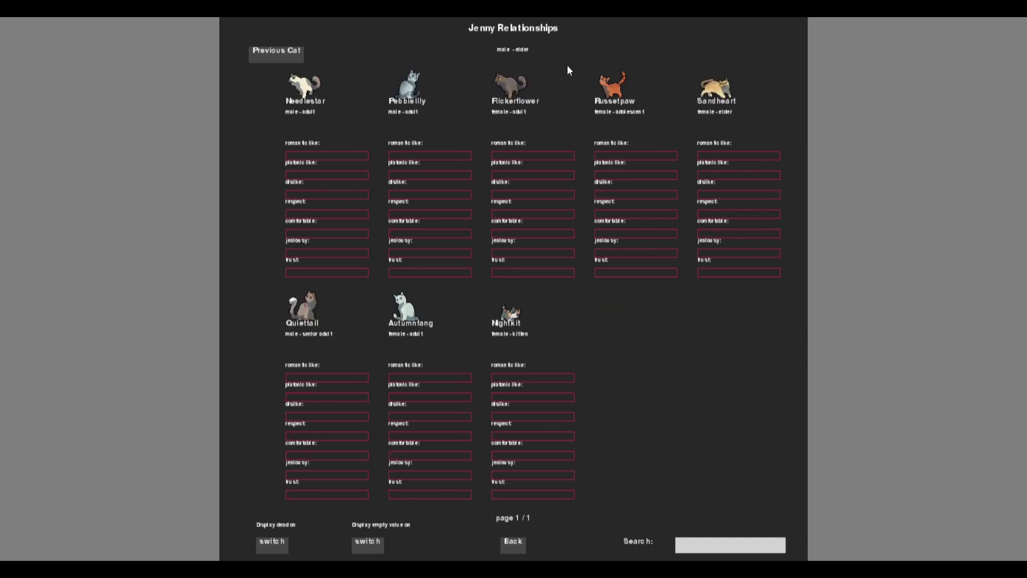
pyautogui.click(514, 540)
pyautogui.click(514, 418)
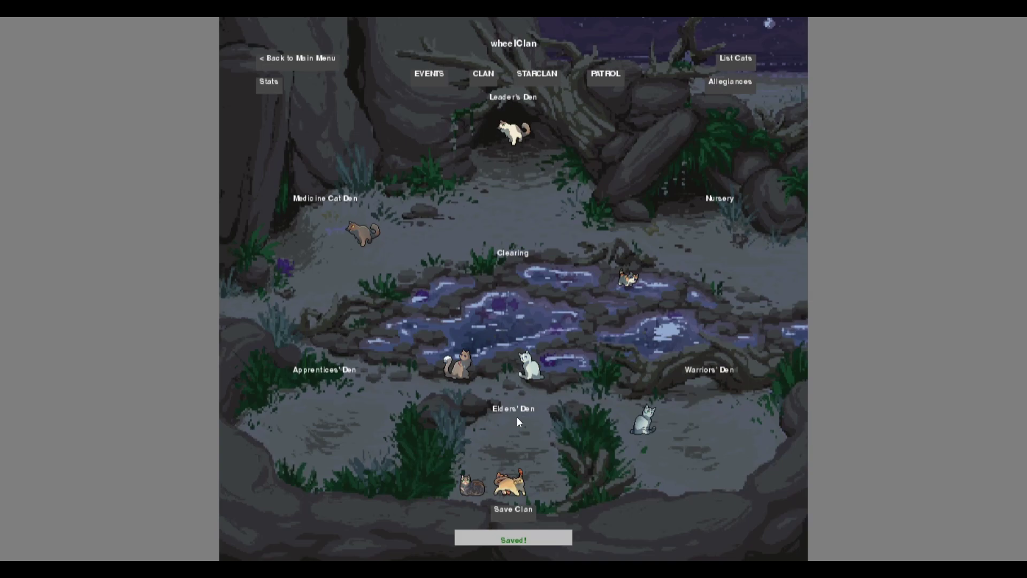
pyautogui.click(727, 91)
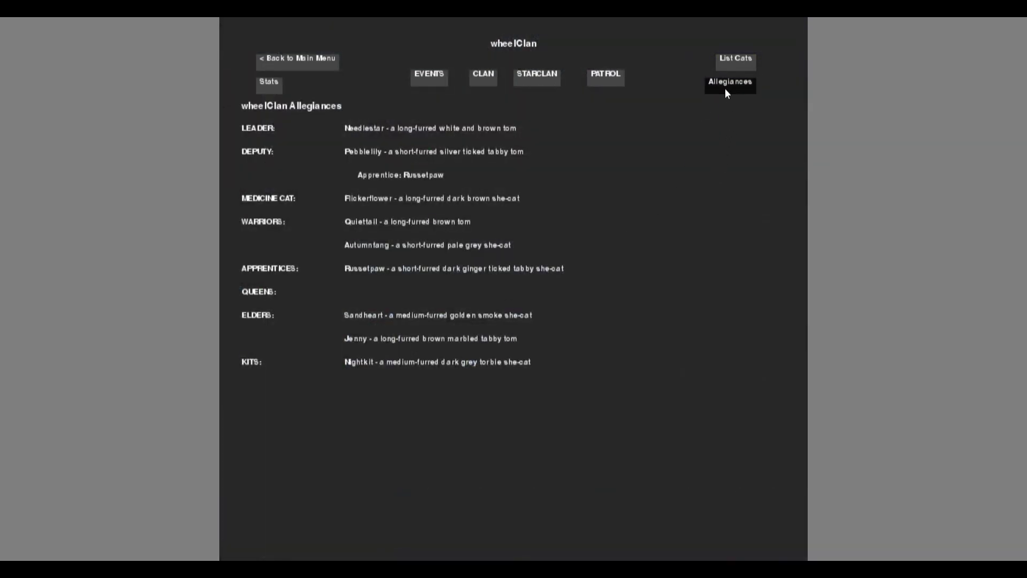
pyautogui.click(726, 62)
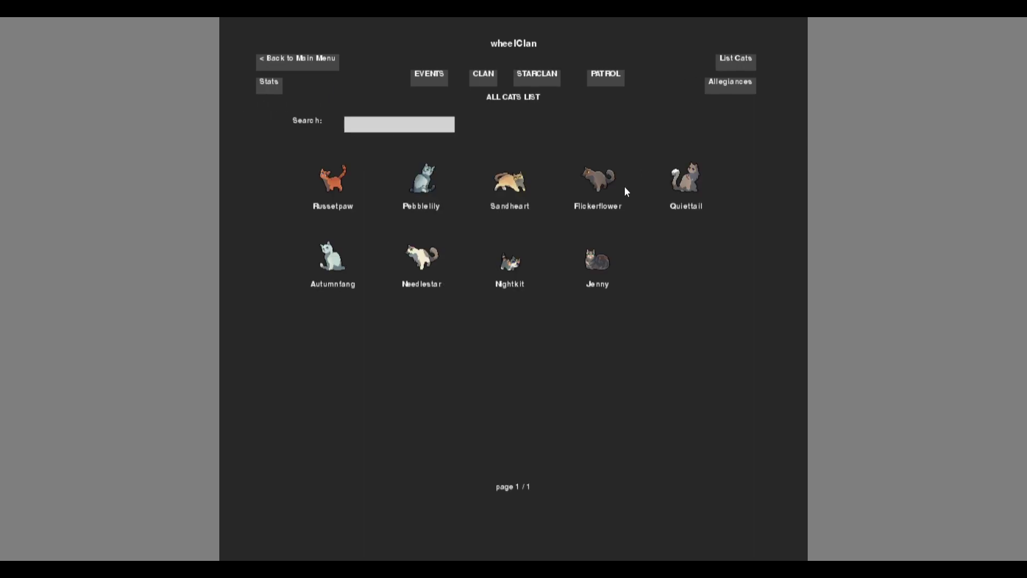
pyautogui.click(597, 261)
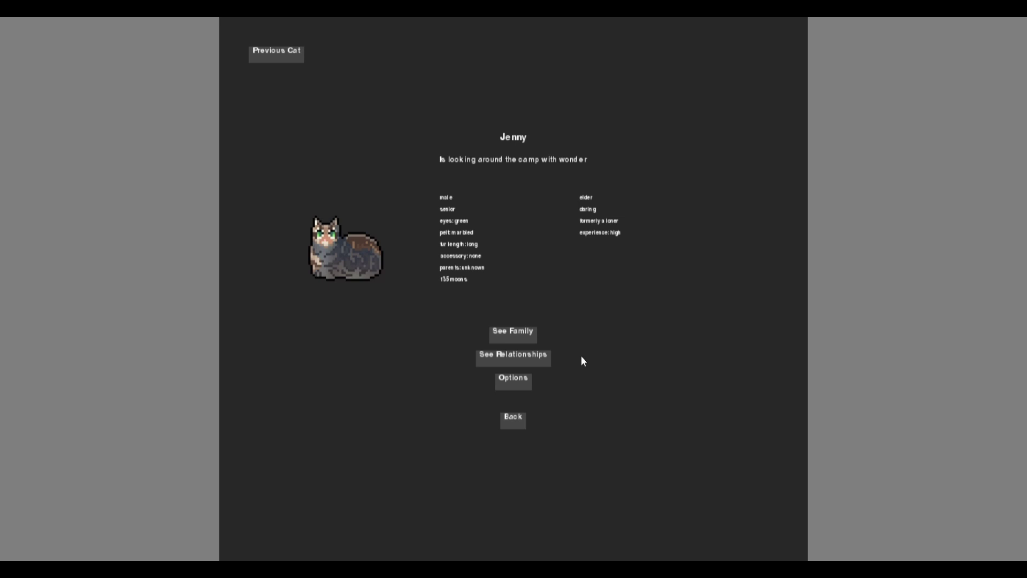
pyautogui.click(520, 420)
pyautogui.click(431, 84)
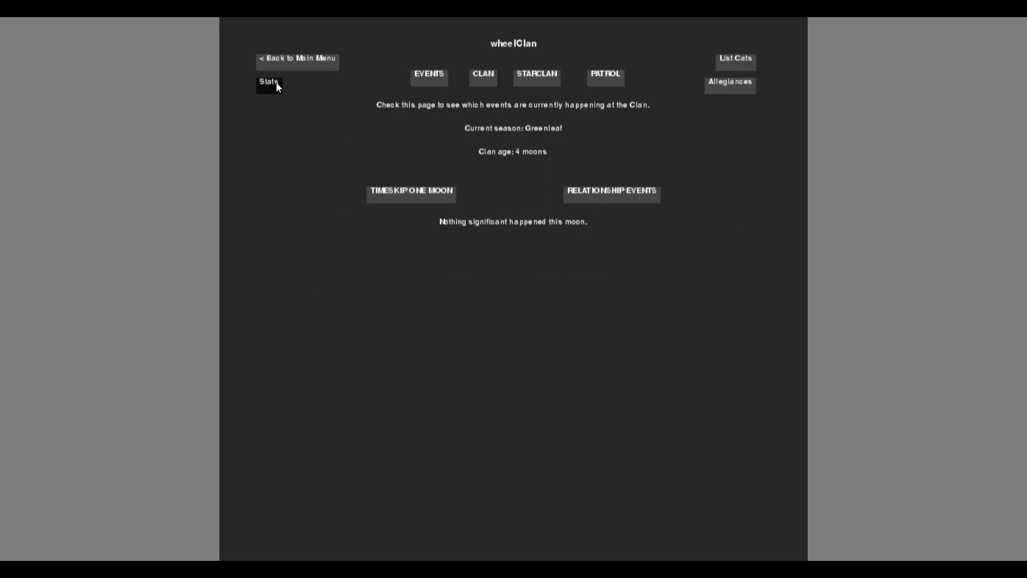
pyautogui.click(282, 62)
pyautogui.click(375, 273)
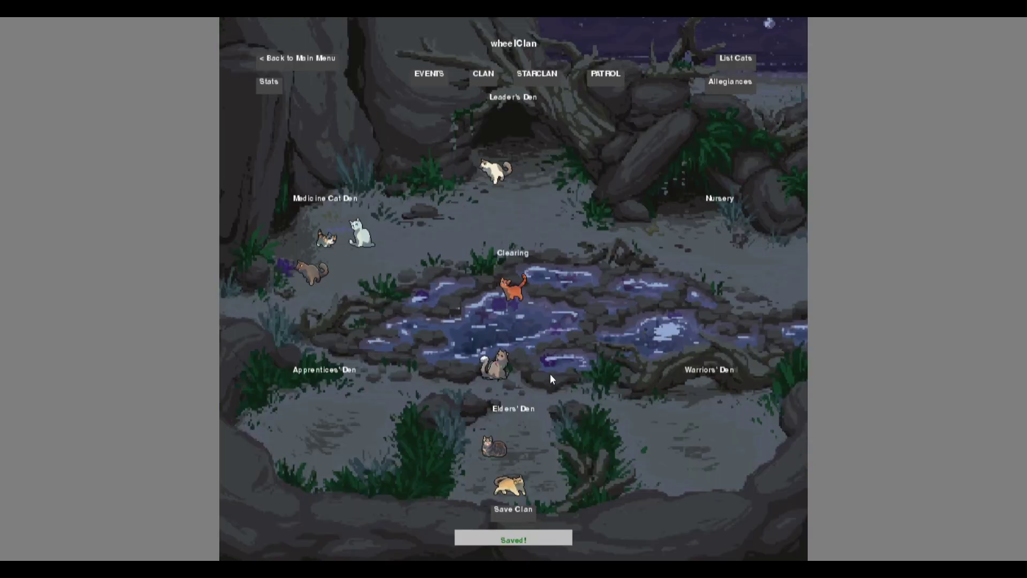
pyautogui.click(490, 449)
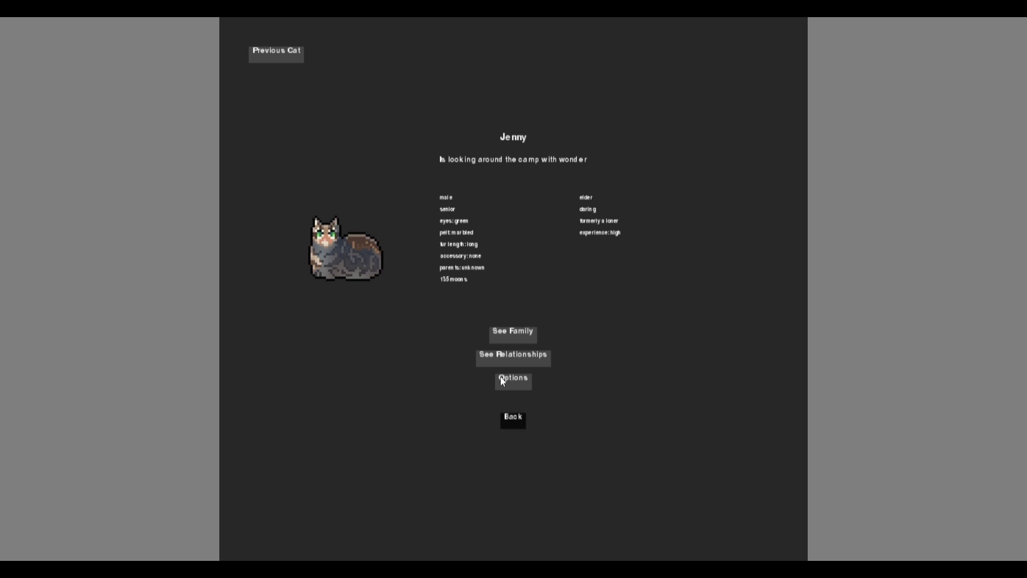
pyautogui.click(506, 420)
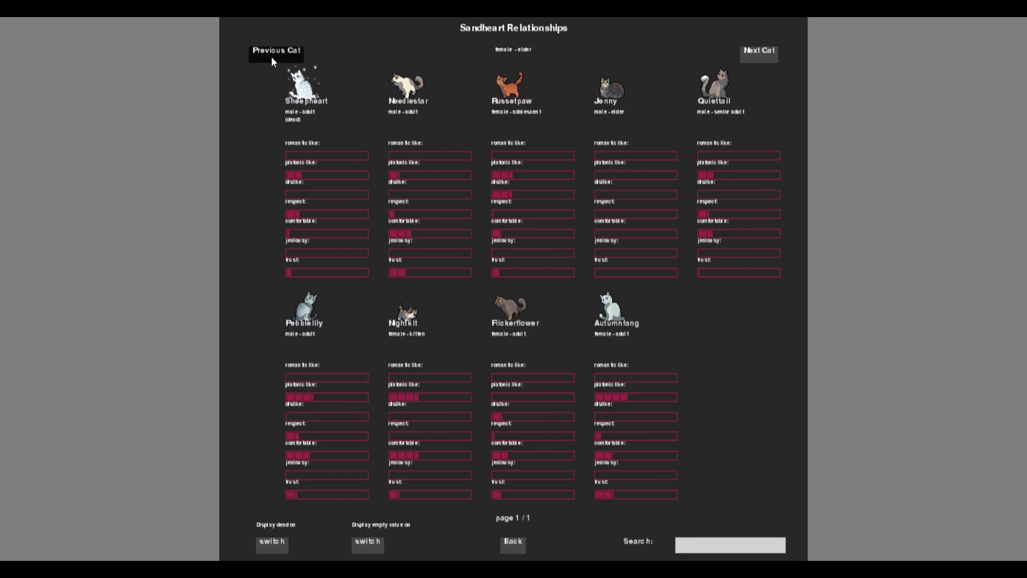
pyautogui.click(272, 57)
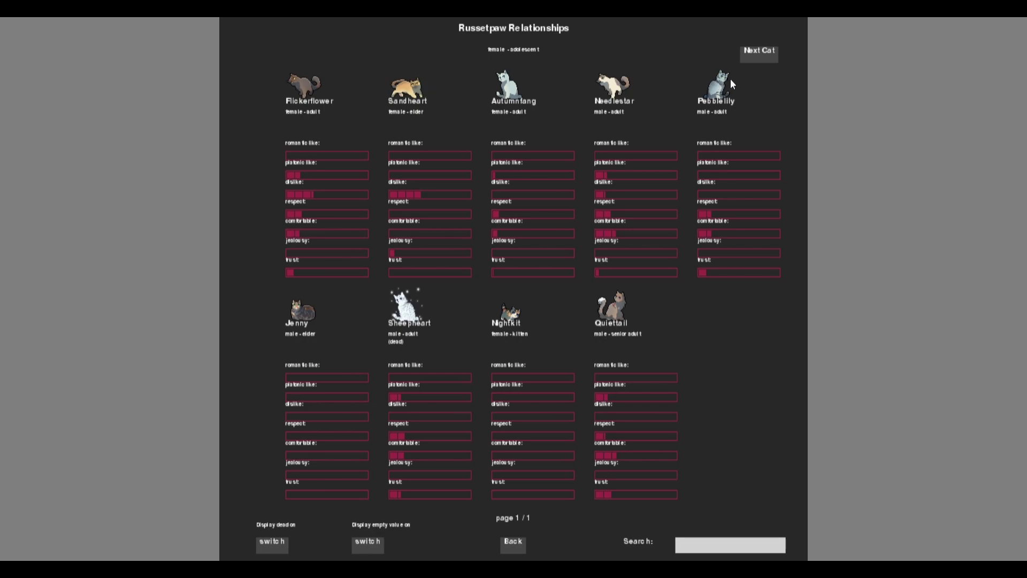
pyautogui.click(756, 50)
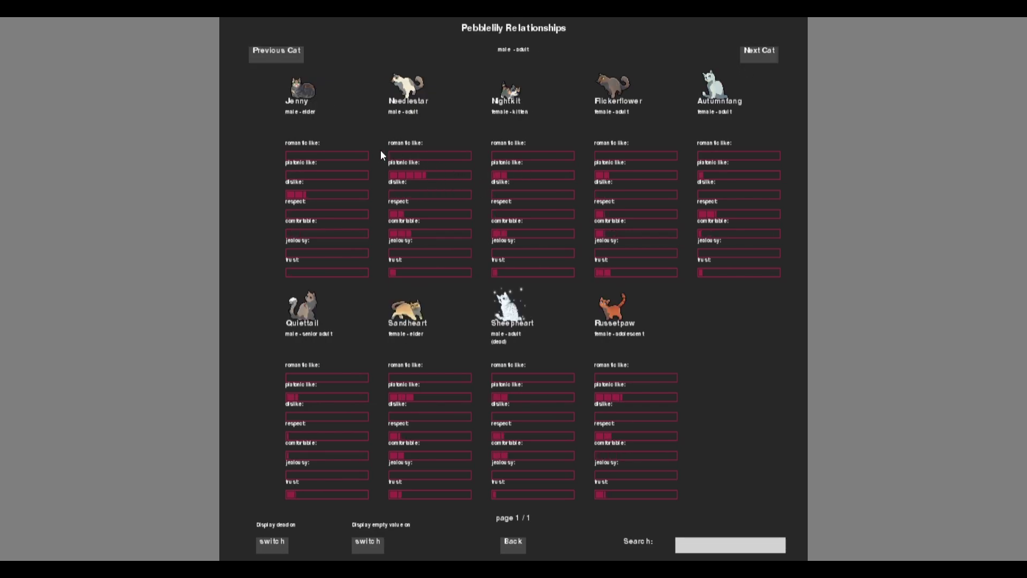
pyautogui.click(509, 544)
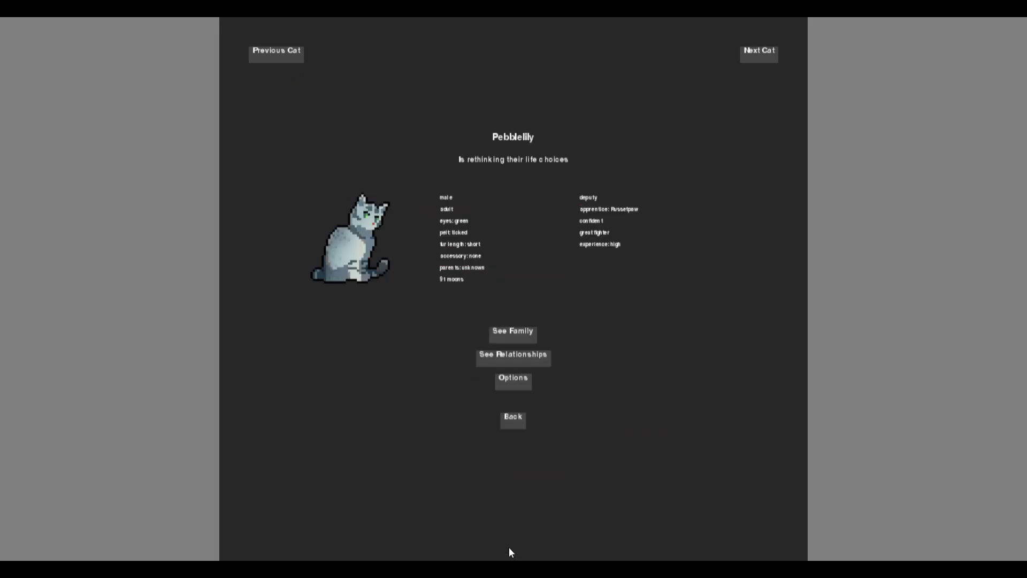
pyautogui.click(512, 419)
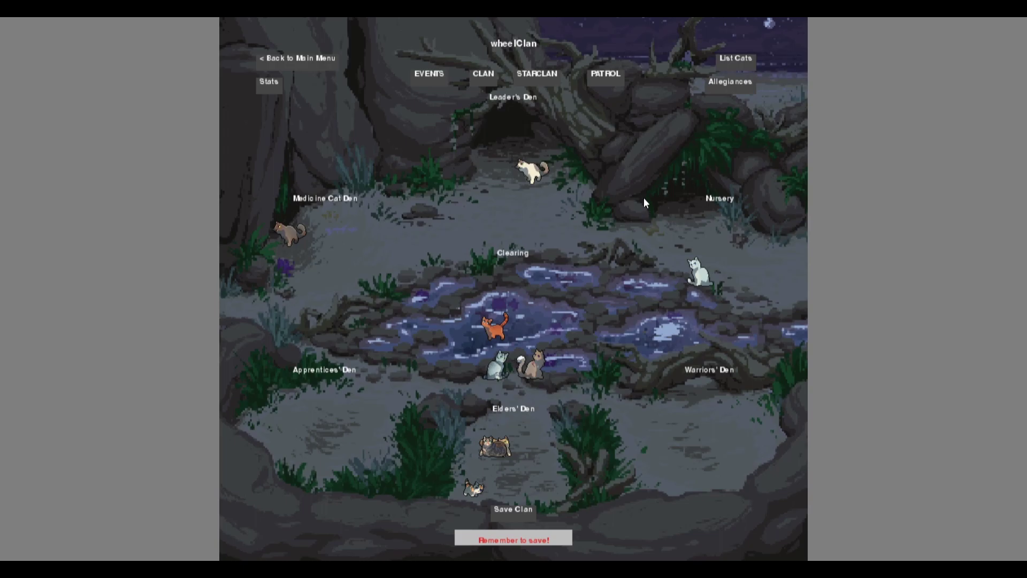
# Step: Send Pebblelily and Autumnfang on patrol, spin the yes/no wheel, and have them ignore the mouse
pyautogui.click(607, 79)
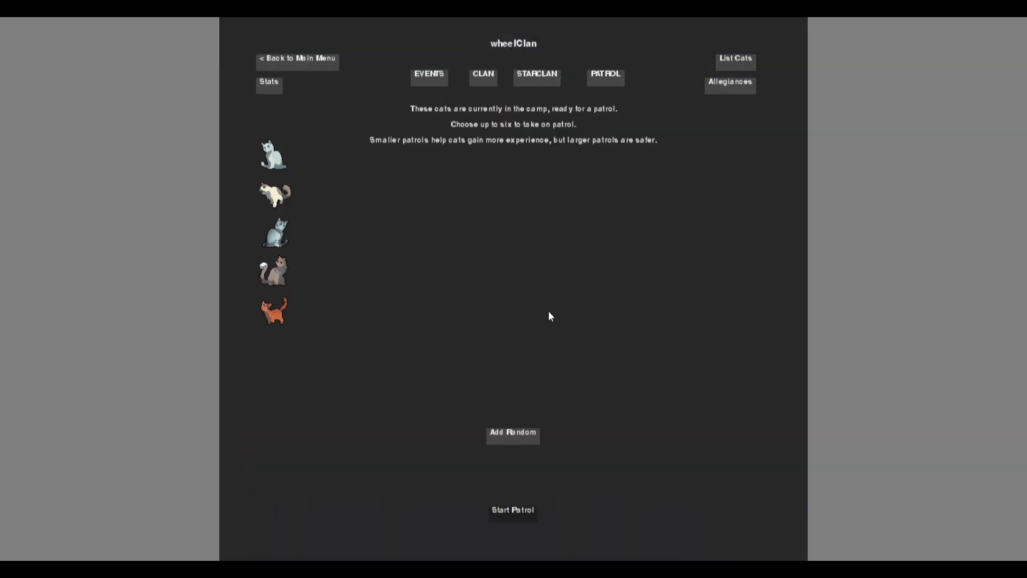
pyautogui.click(505, 428)
pyautogui.click(505, 429)
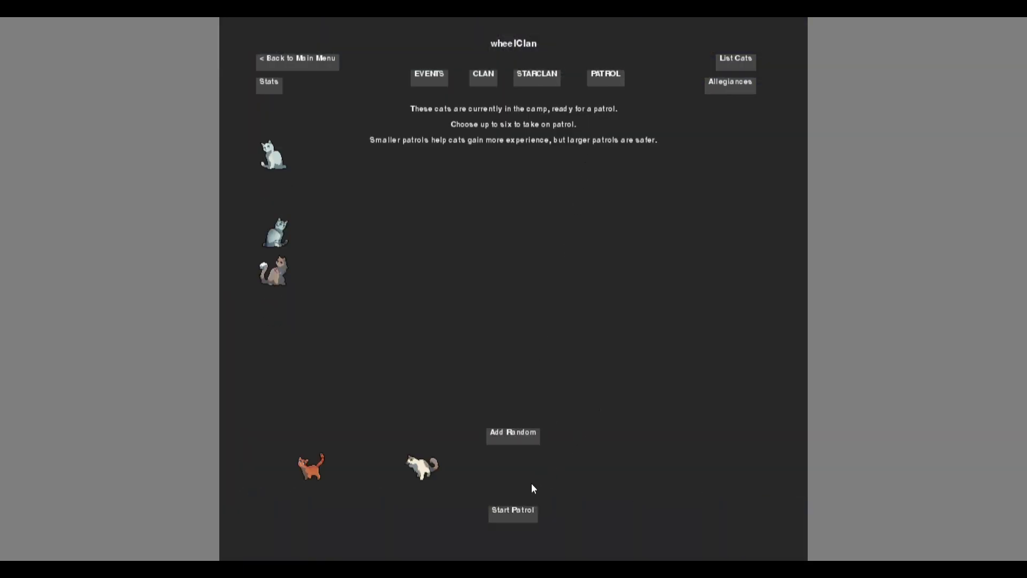
pyautogui.click(512, 518)
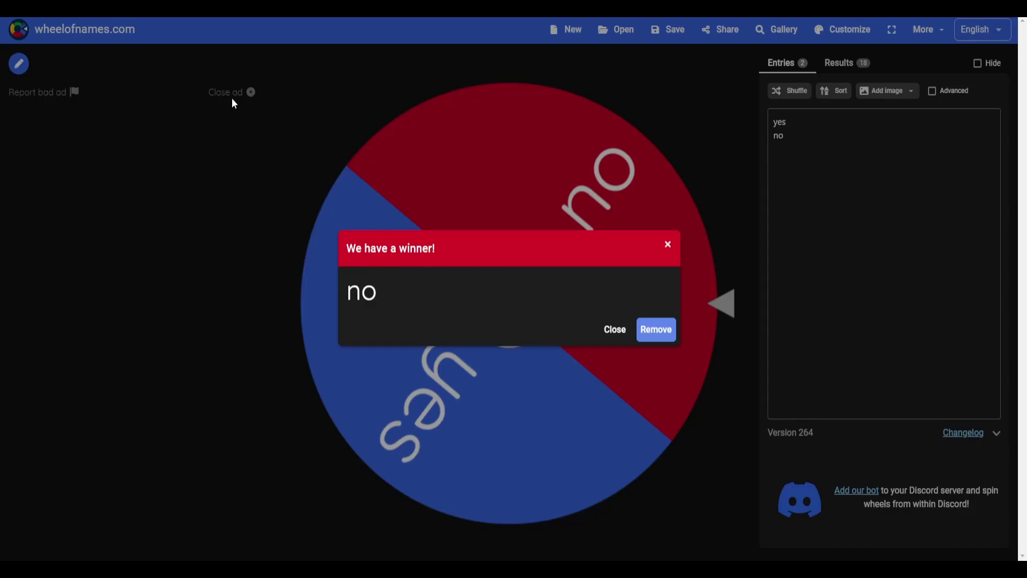
pyautogui.click(506, 314)
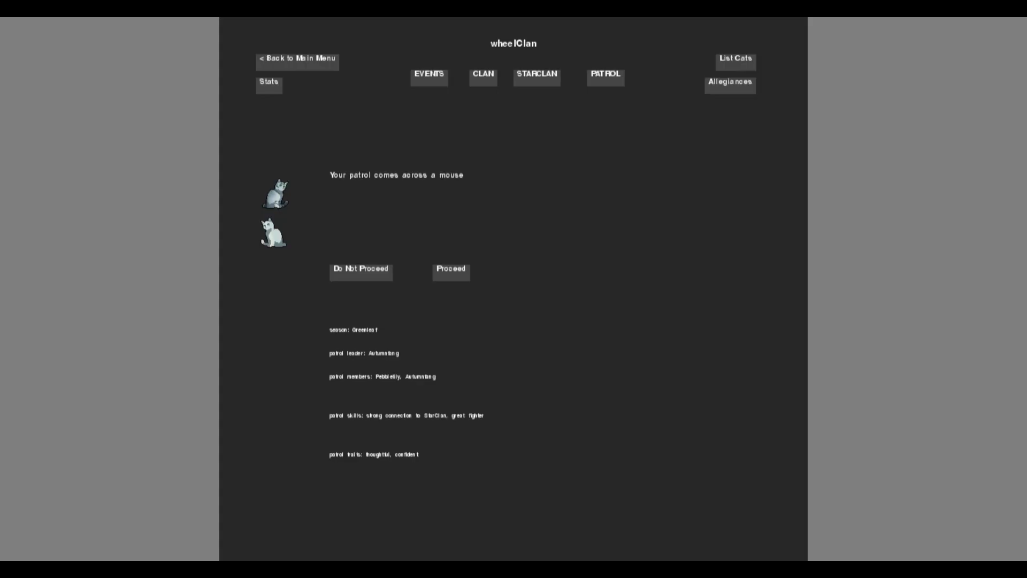
pyautogui.click(356, 274)
# Step: Send Quiettail on a solo patrol and spin the yes/no wheel for the rabbit choice
pyautogui.click(454, 294)
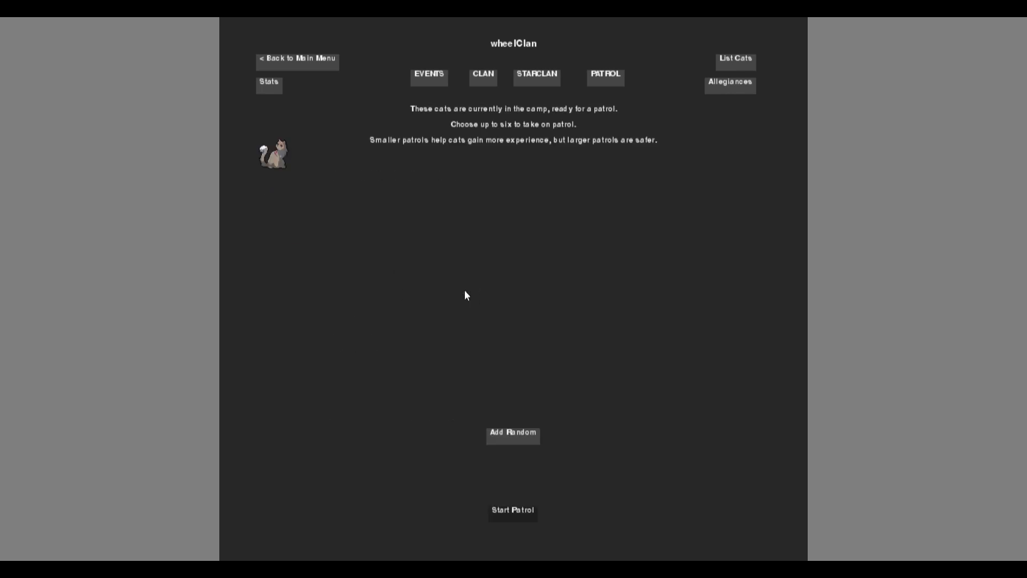
pyautogui.click(521, 432)
pyautogui.click(523, 512)
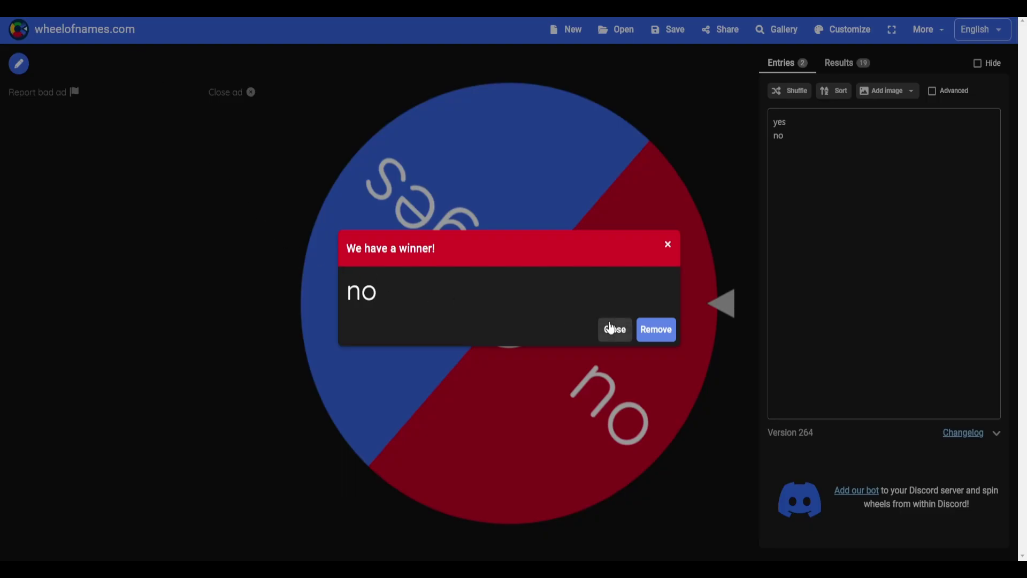
pyautogui.click(615, 329)
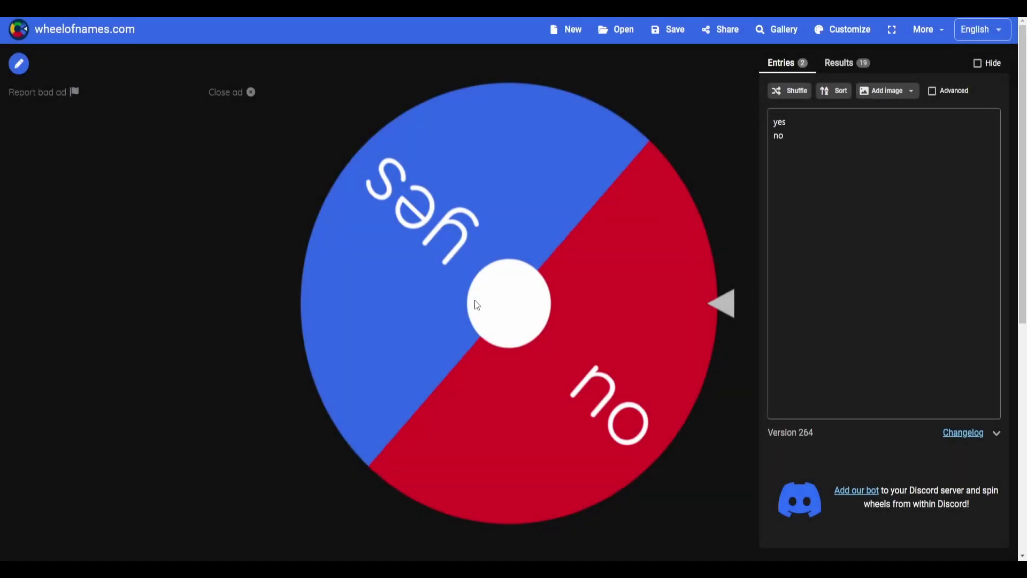
pyautogui.click(474, 304)
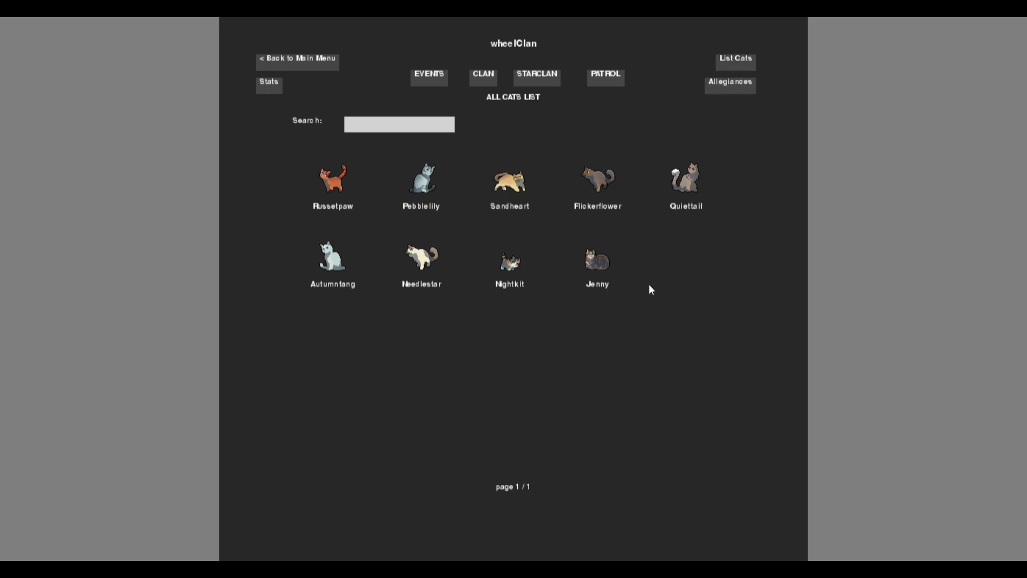
# Step: Check the StarClan list, then advance wheelClan one moon, where Needlestar and Flickerflower die from poisoned prey
pyautogui.click(488, 78)
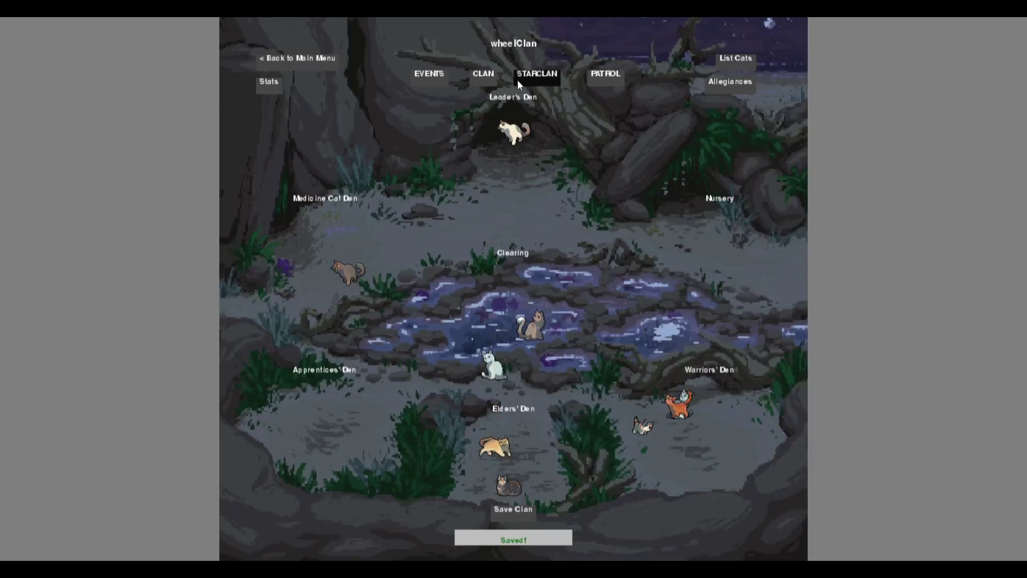
pyautogui.click(536, 81)
pyautogui.click(482, 78)
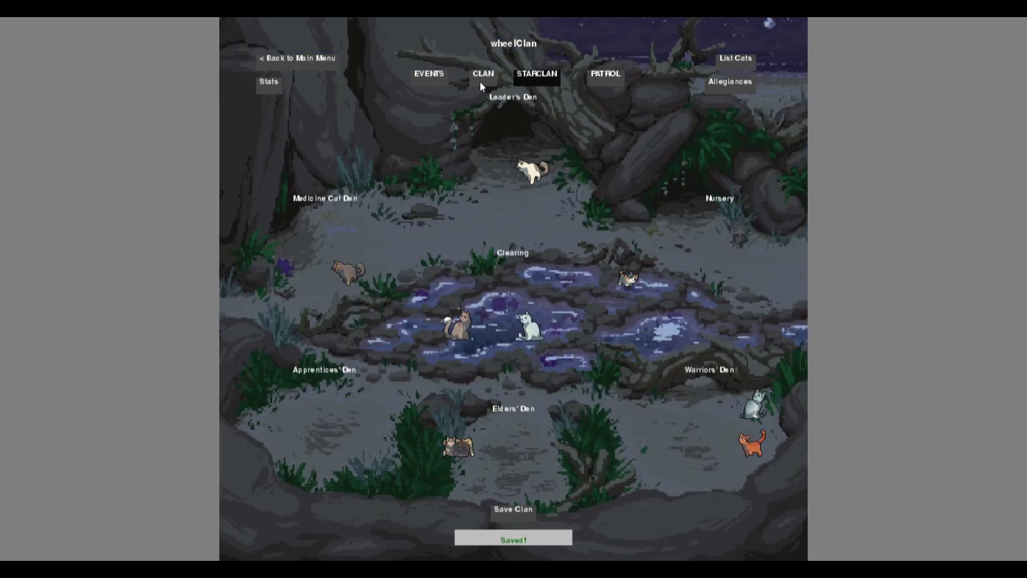
pyautogui.click(430, 76)
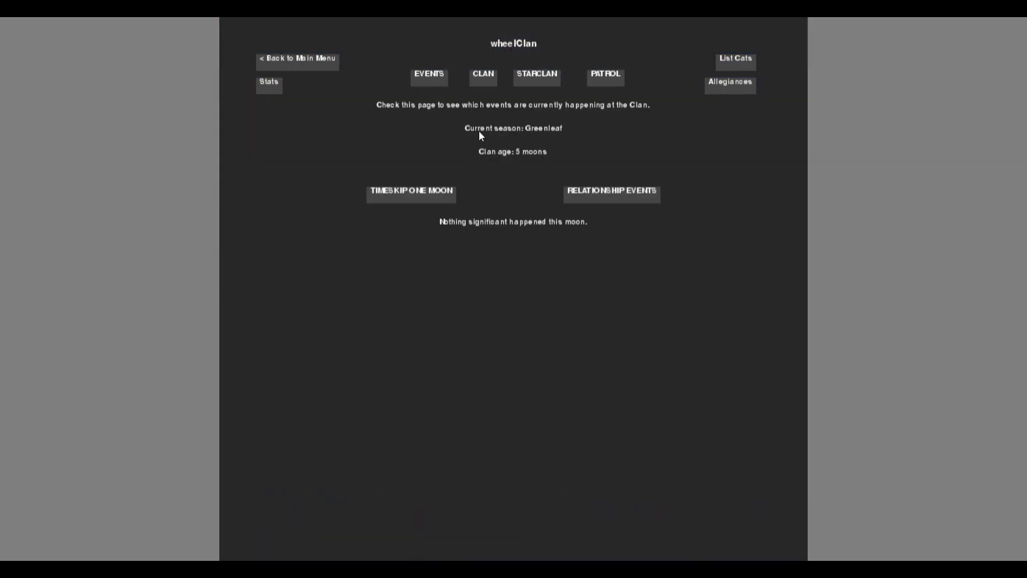
pyautogui.click(428, 194)
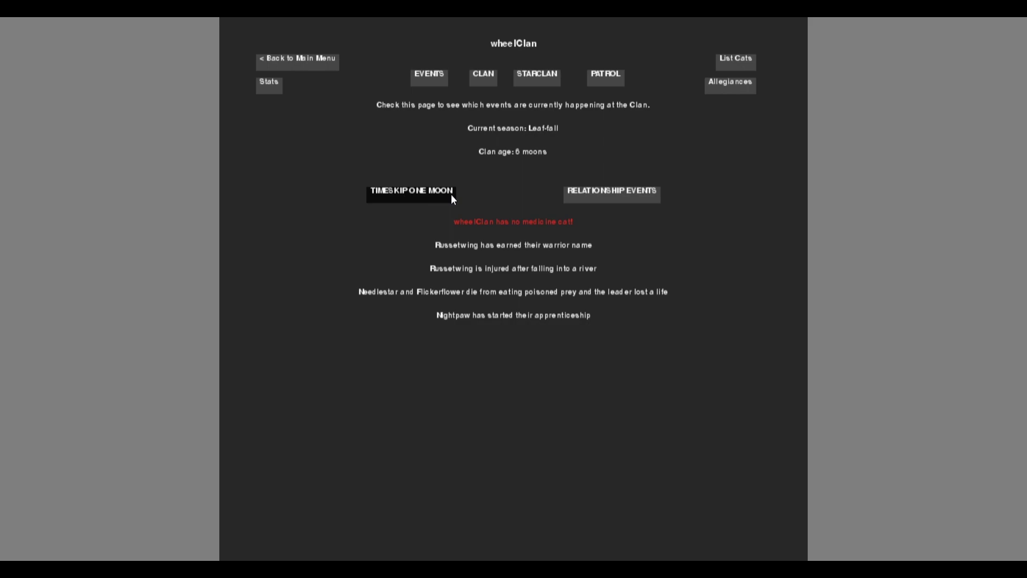